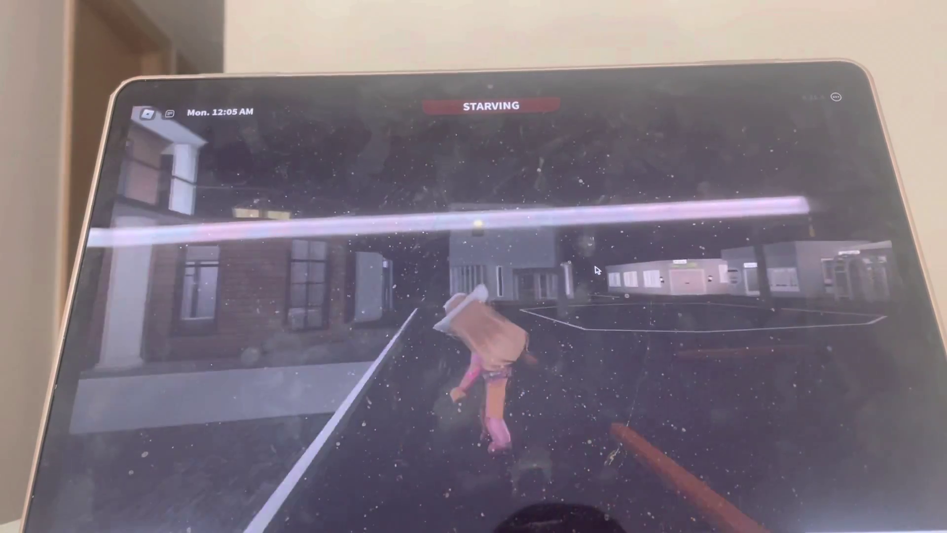
# Switch the house plot into Build Mode and lower the camera toward street level
pyautogui.click(836, 392)
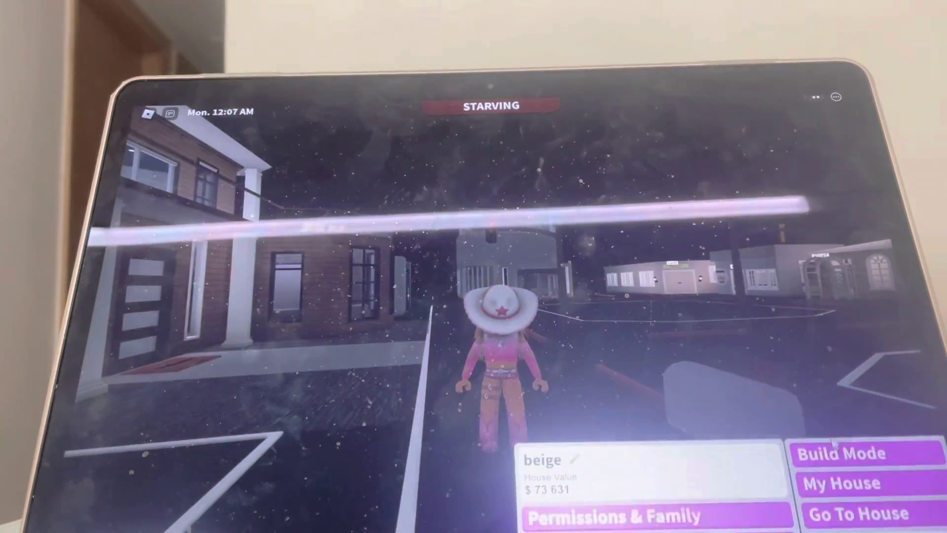
pyautogui.click(851, 450)
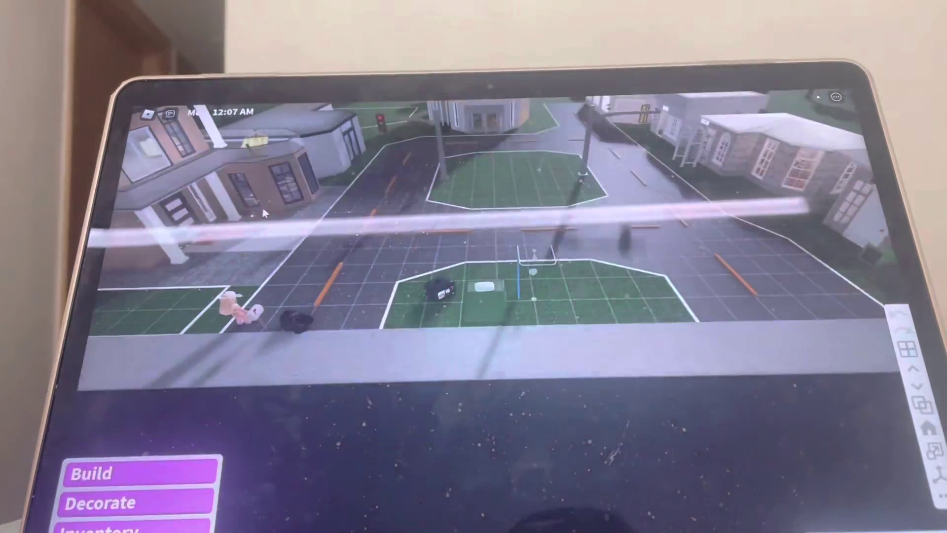
pyautogui.moveTo(373, 282)
pyautogui.mouseDown()
pyautogui.moveTo(825, 385)
pyautogui.moveTo(707, 389)
pyautogui.moveTo(677, 164)
pyautogui.moveTo(831, 392)
pyautogui.moveTo(637, 190)
pyautogui.mouseUp()
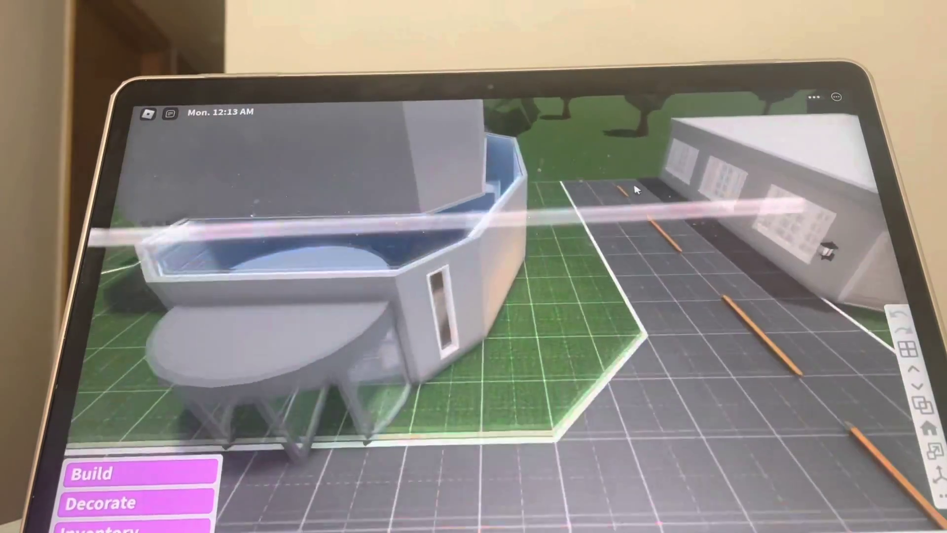
pyautogui.scroll(8, 636, 191)
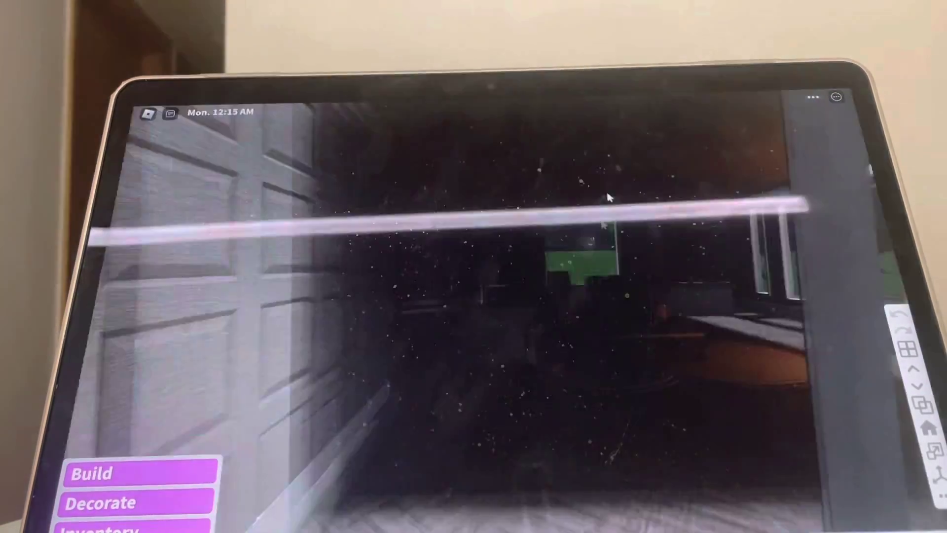
# Give the office desk's computer a new colour and confirm it
pyautogui.moveTo(608, 197); pyautogui.dragTo(496, 436)
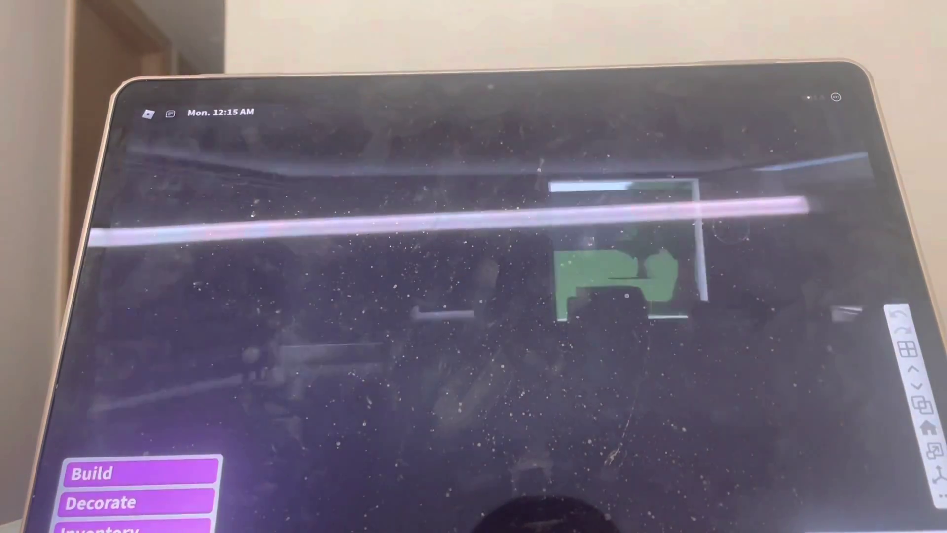
pyautogui.moveTo(518, 297); pyautogui.dragTo(370, 333)
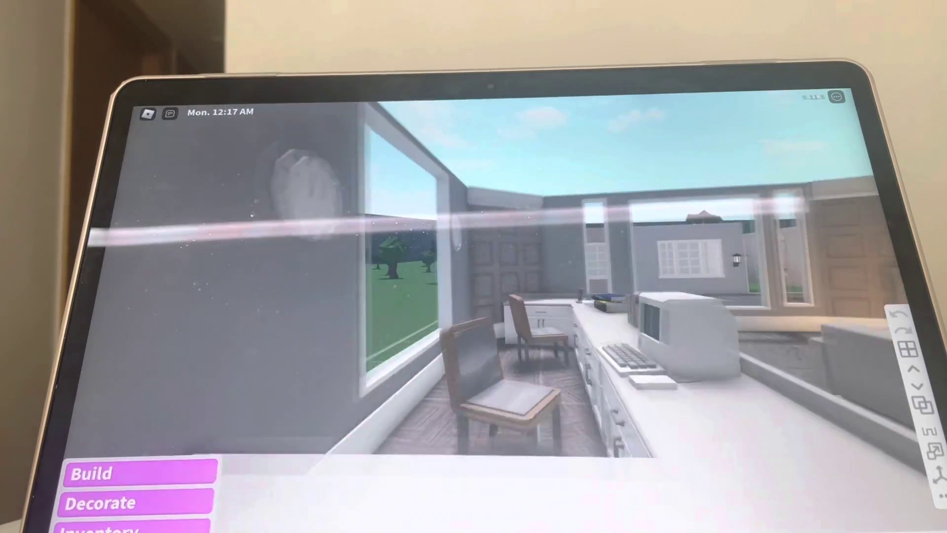
pyautogui.moveTo(546, 275)
pyautogui.mouseDown()
pyautogui.moveTo(688, 342)
pyautogui.moveTo(644, 370)
pyautogui.mouseUp()
pyautogui.click(651, 378)
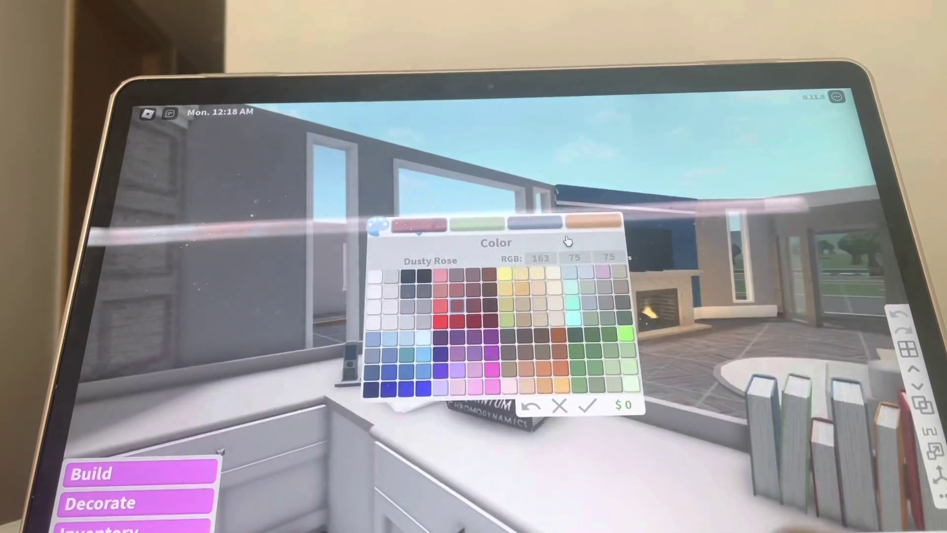
pyautogui.moveTo(666, 334); pyautogui.dragTo(555, 319)
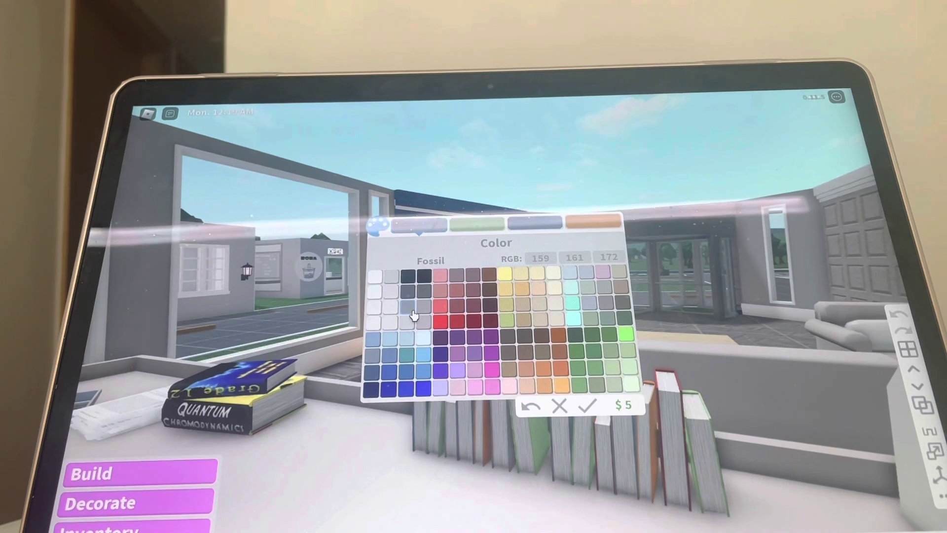
pyautogui.moveTo(414, 315); pyautogui.dragTo(426, 311)
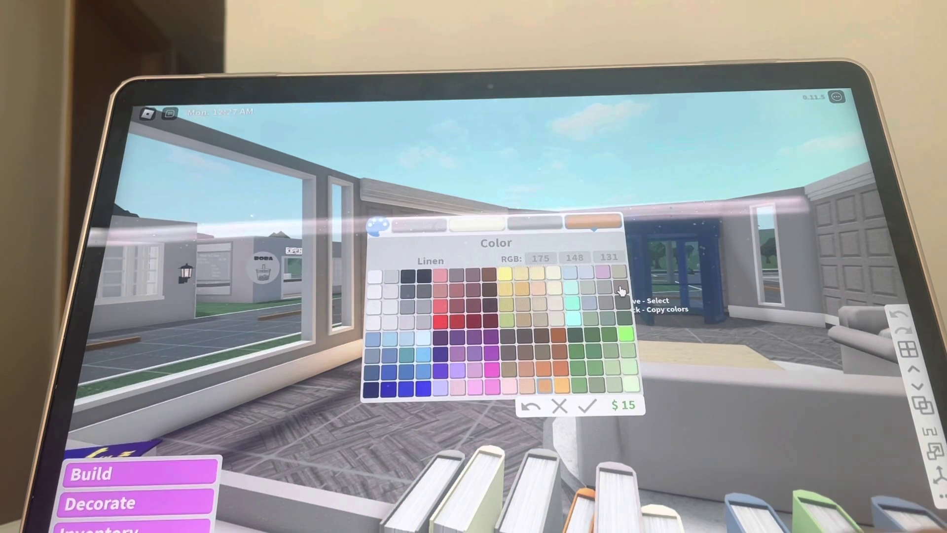
pyautogui.click(592, 222)
pyautogui.click(586, 405)
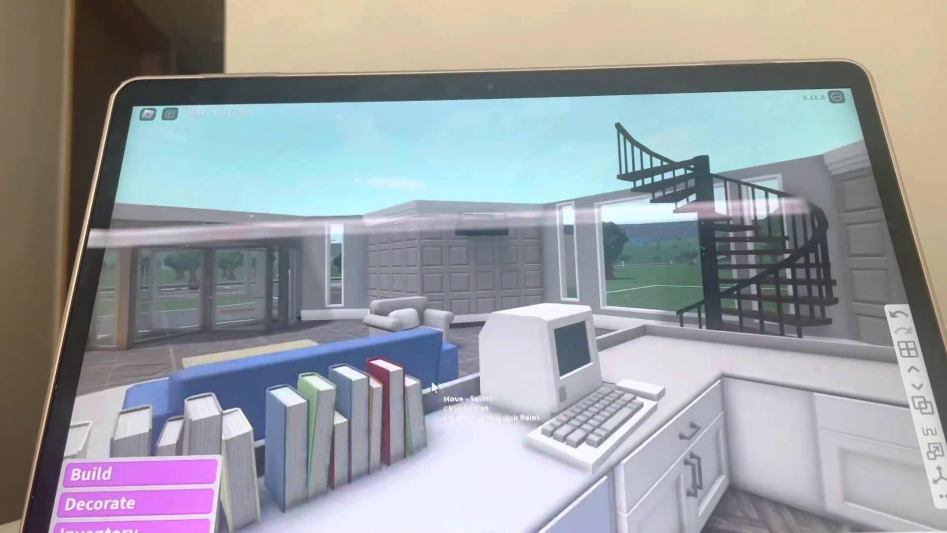
# Recolour the books on the office desk and confirm the new colour
pyautogui.click(482, 401)
pyautogui.click(593, 408)
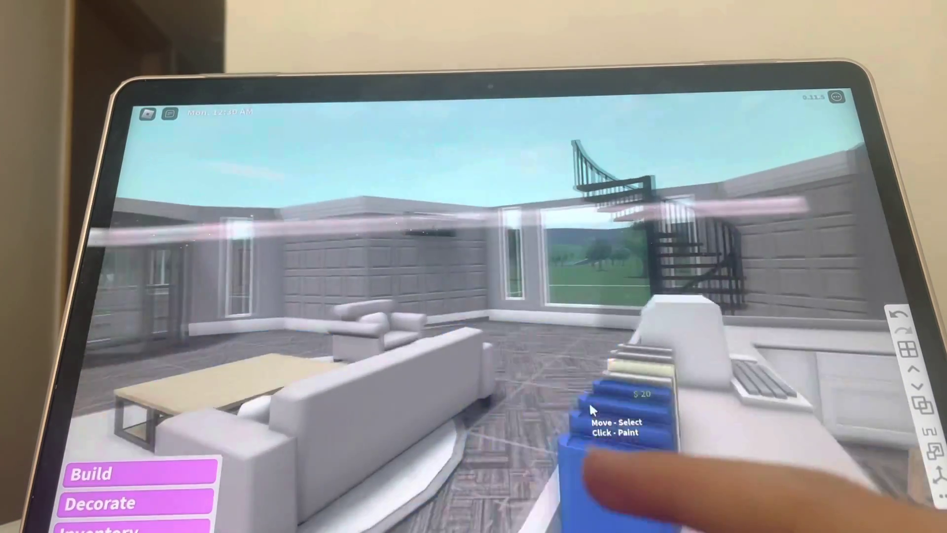
pyautogui.moveTo(474, 334)
pyautogui.mouseDown()
pyautogui.moveTo(582, 376)
pyautogui.moveTo(639, 323)
pyautogui.moveTo(674, 259)
pyautogui.mouseUp()
pyautogui.moveTo(778, 352)
pyautogui.mouseDown()
pyautogui.moveTo(779, 337)
pyautogui.moveTo(763, 326)
pyautogui.moveTo(564, 259)
pyautogui.mouseUp()
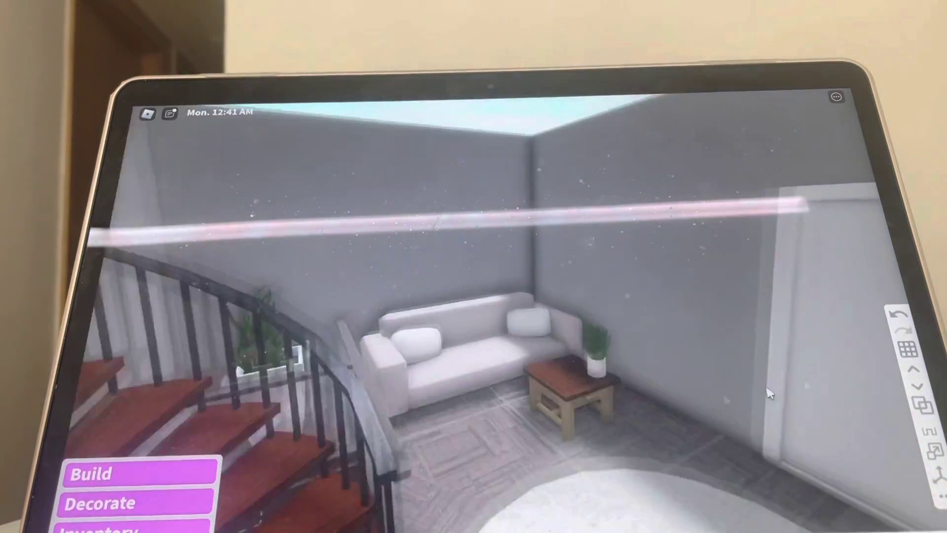
pyautogui.moveTo(814, 481)
pyautogui.mouseDown()
pyautogui.moveTo(627, 483)
pyautogui.moveTo(740, 445)
pyautogui.moveTo(902, 427)
pyautogui.moveTo(840, 444)
pyautogui.moveTo(740, 385)
pyautogui.moveTo(725, 356)
pyautogui.moveTo(740, 348)
pyautogui.moveTo(724, 420)
pyautogui.moveTo(616, 465)
pyautogui.moveTo(611, 364)
pyautogui.moveTo(641, 480)
pyautogui.moveTo(488, 348)
pyautogui.moveTo(406, 323)
pyautogui.moveTo(459, 256)
pyautogui.mouseUp()
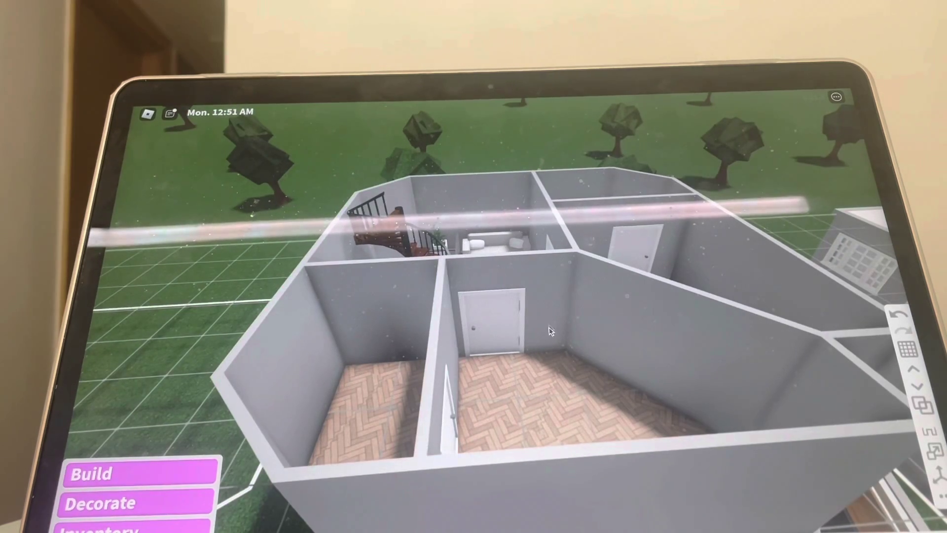
pyautogui.scroll(3, 563, 397)
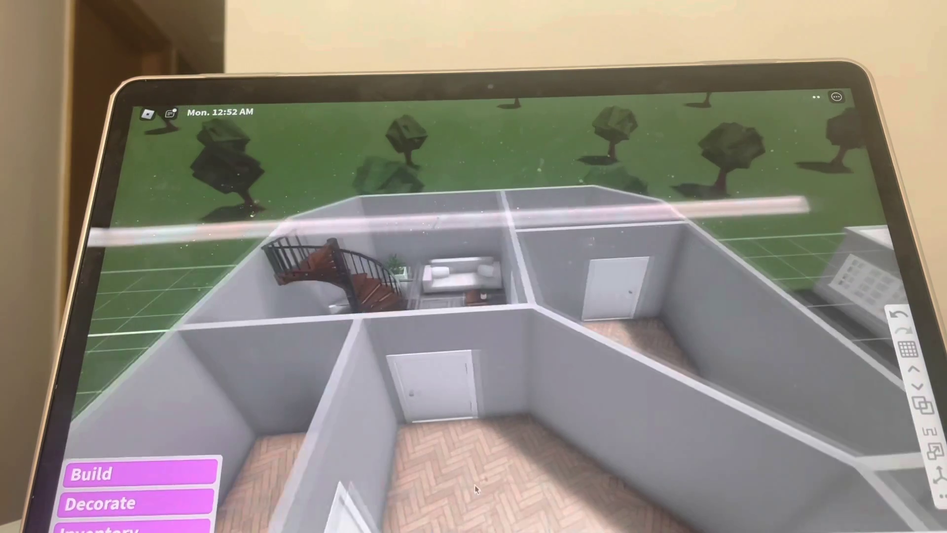
pyautogui.moveTo(471, 429); pyautogui.dragTo(633, 435)
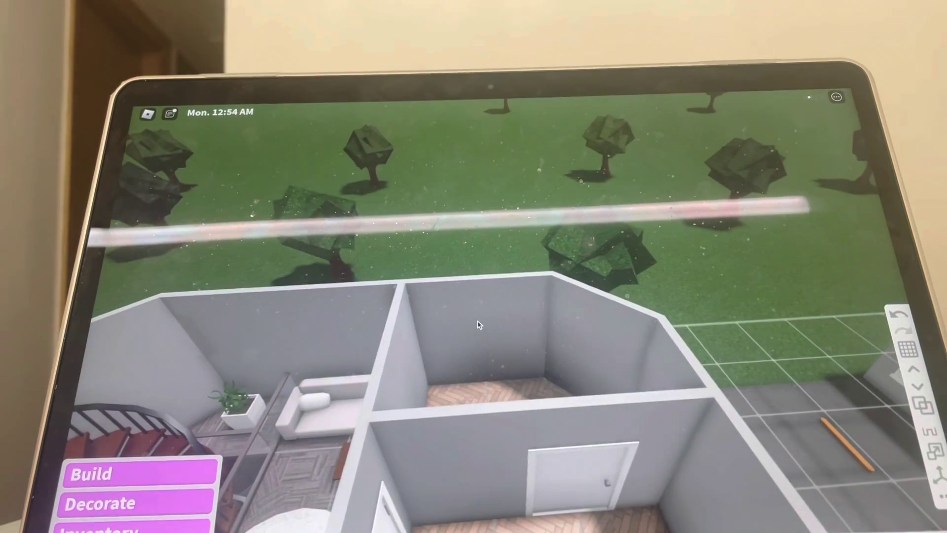
pyautogui.moveTo(560, 345)
pyautogui.mouseDown()
pyautogui.moveTo(544, 383)
pyautogui.moveTo(542, 365)
pyautogui.moveTo(507, 391)
pyautogui.moveTo(510, 448)
pyautogui.mouseUp()
pyautogui.scroll(3, 453, 370)
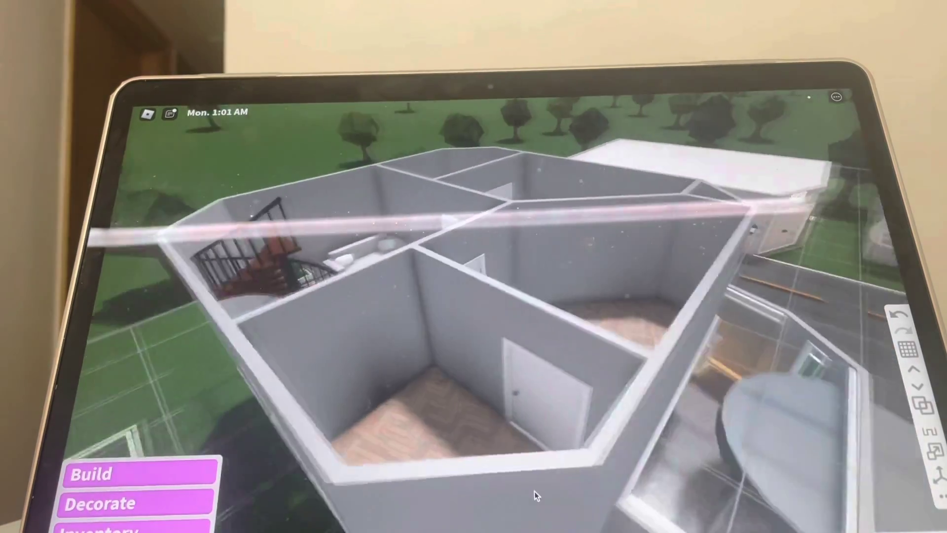
pyautogui.scroll(3, 535, 491)
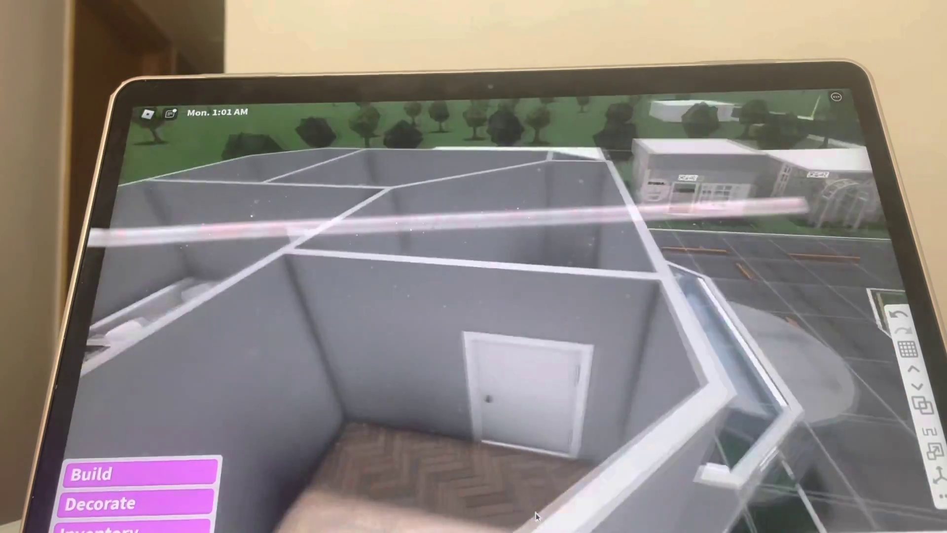
pyautogui.scroll(3, 536, 513)
pyautogui.scroll(-6, 563, 464)
pyautogui.moveTo(563, 465); pyautogui.dragTo(566, 477)
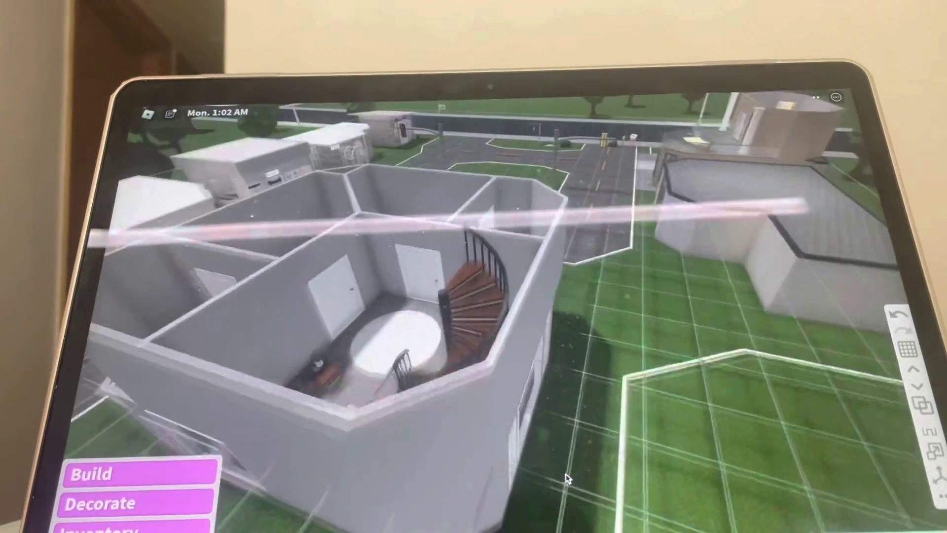
pyautogui.scroll(4, 566, 477)
pyautogui.scroll(3, 445, 415)
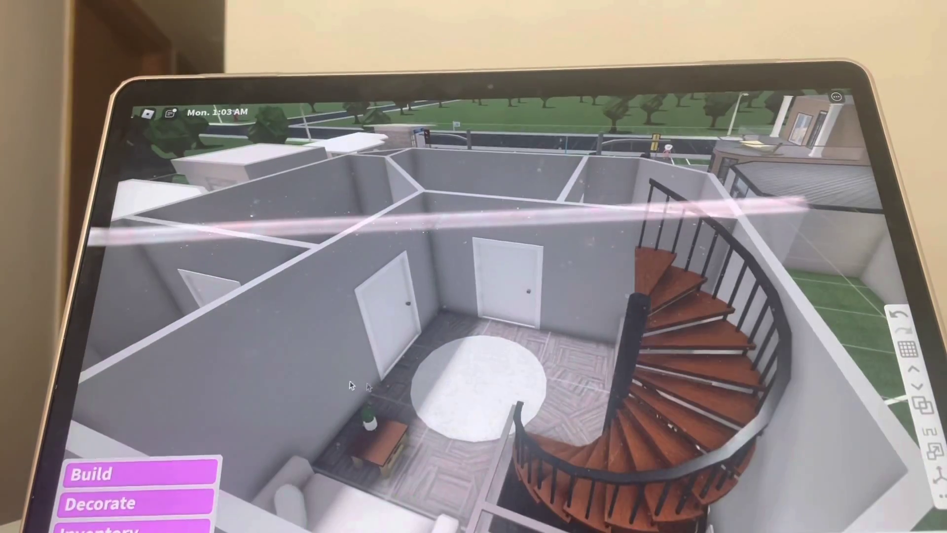
# Open the Beds category of the furniture catalog while facing the empty bedroom
pyautogui.rightClick(372, 207)
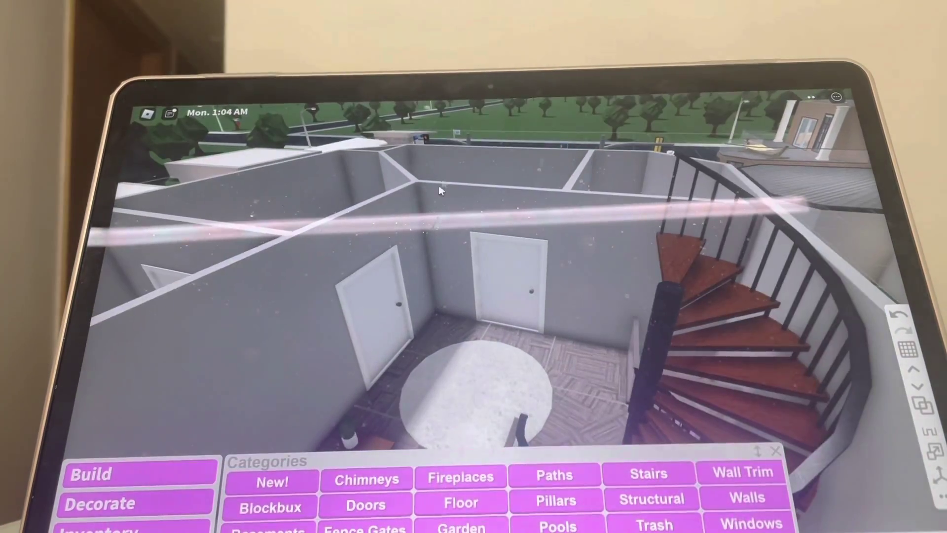
pyautogui.scroll(4, 440, 190)
pyautogui.scroll(3, 442, 329)
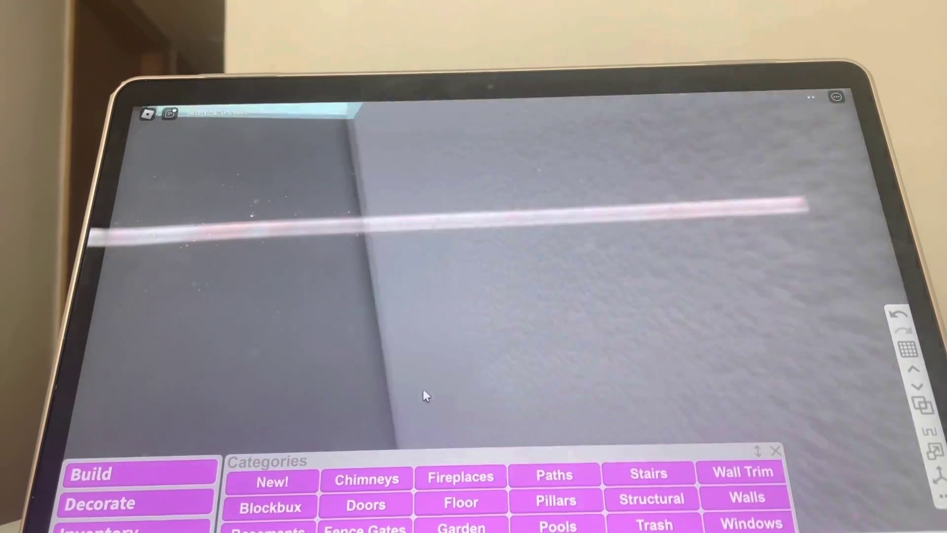
pyautogui.scroll(-5, 422, 388)
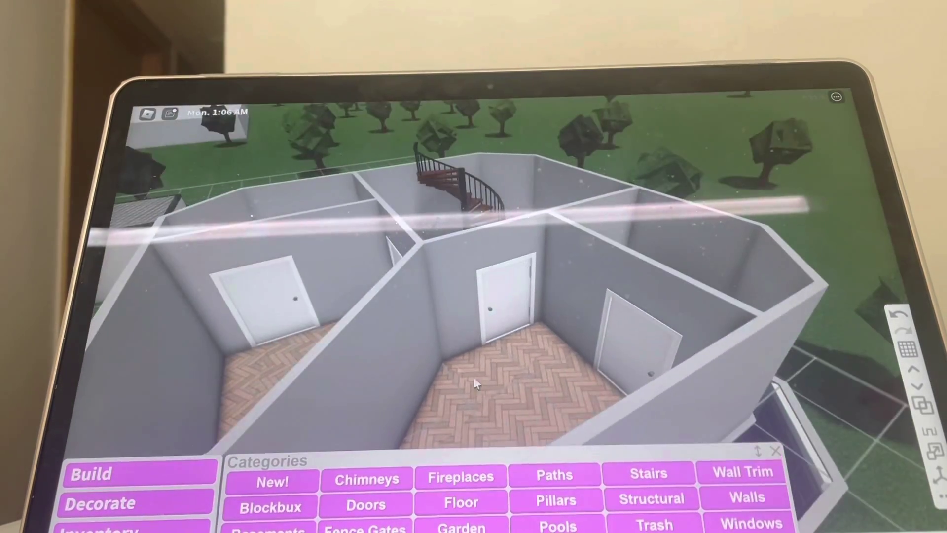
pyautogui.scroll(3, 531, 390)
pyautogui.moveTo(497, 410); pyautogui.dragTo(498, 431)
pyautogui.moveTo(444, 334); pyautogui.dragTo(518, 333)
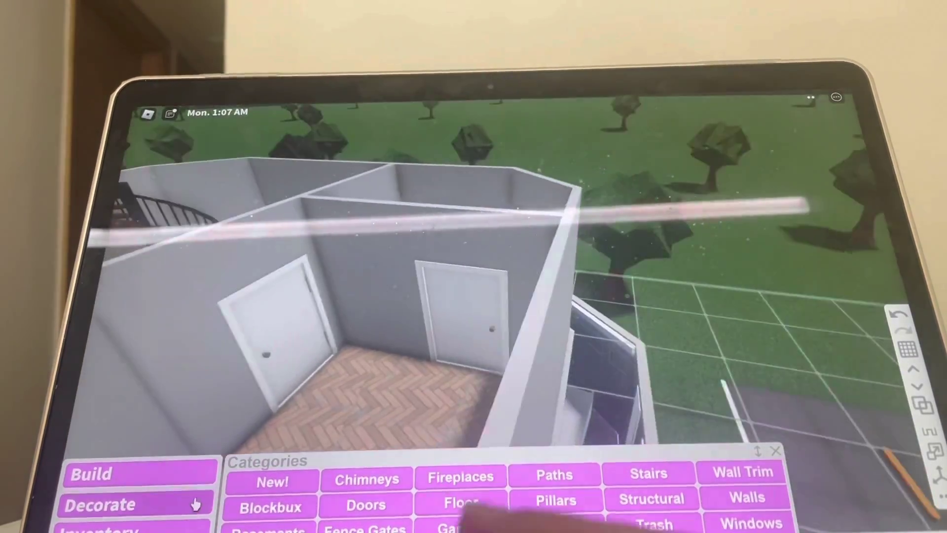
pyautogui.click(99, 504)
pyautogui.moveTo(444, 333); pyautogui.dragTo(555, 318)
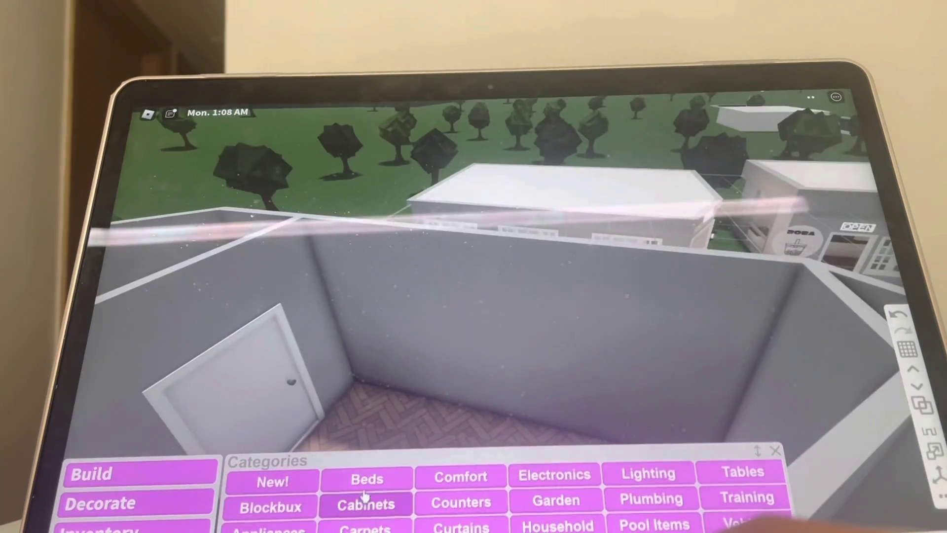
pyautogui.click(367, 479)
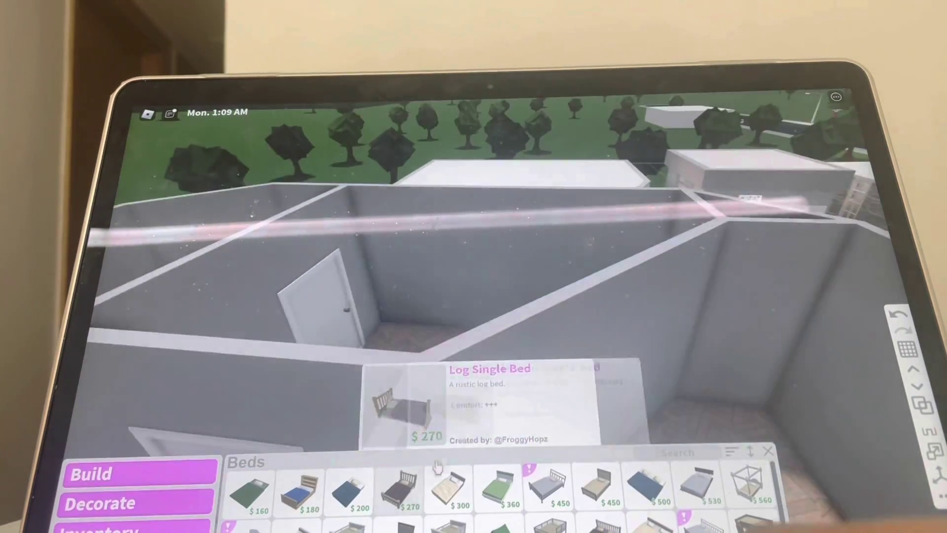
# Try a single bed, cancel it, and select a double bed for the back wall
pyautogui.moveTo(444, 333); pyautogui.dragTo(459, 408)
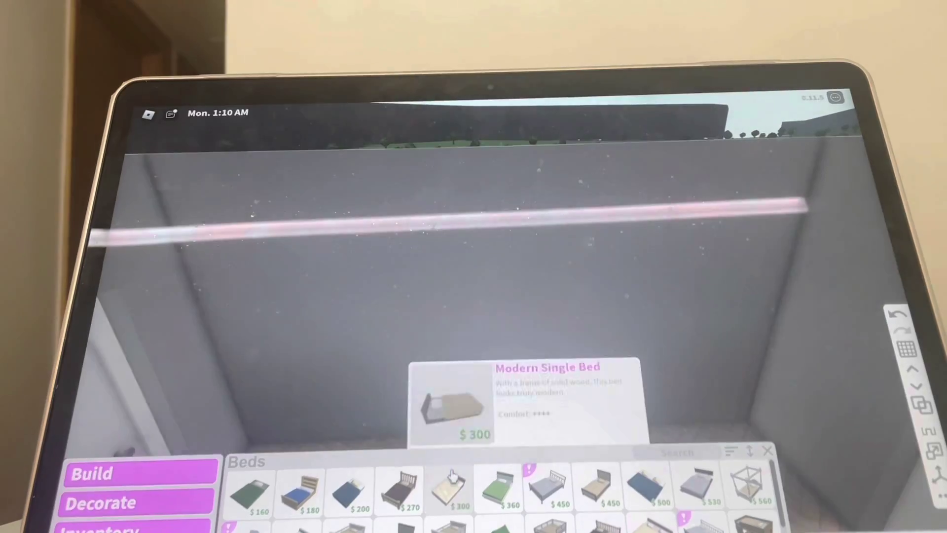
pyautogui.moveTo(444, 334); pyautogui.dragTo(518, 333)
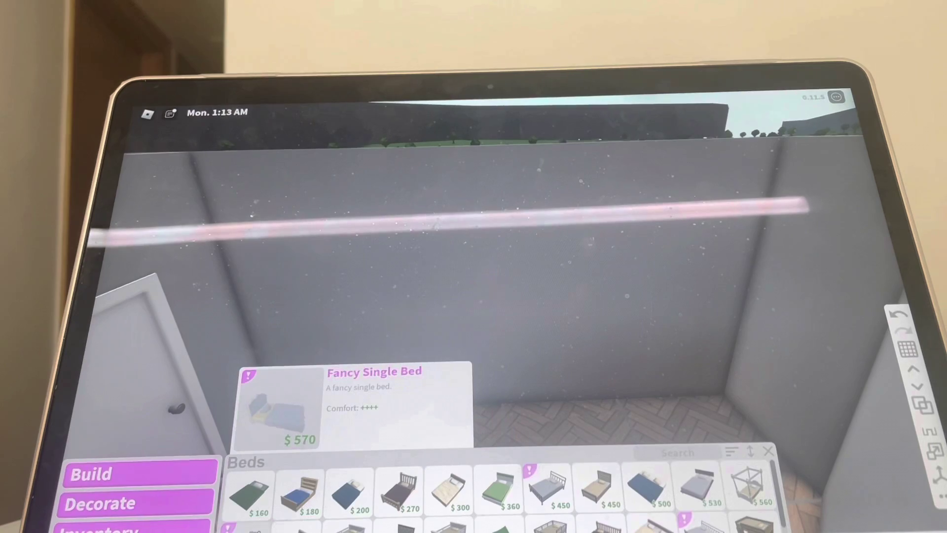
pyautogui.click(252, 493)
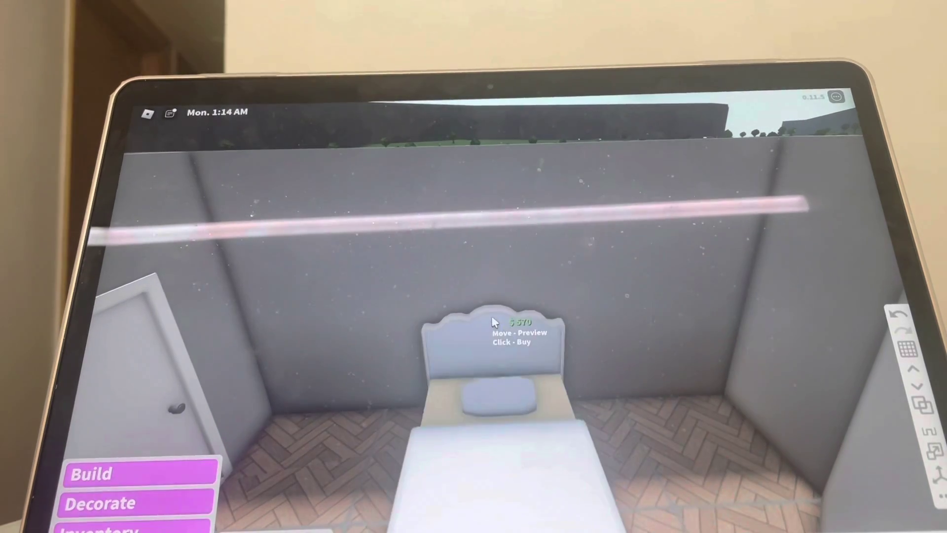
pyautogui.rightClick(440, 352)
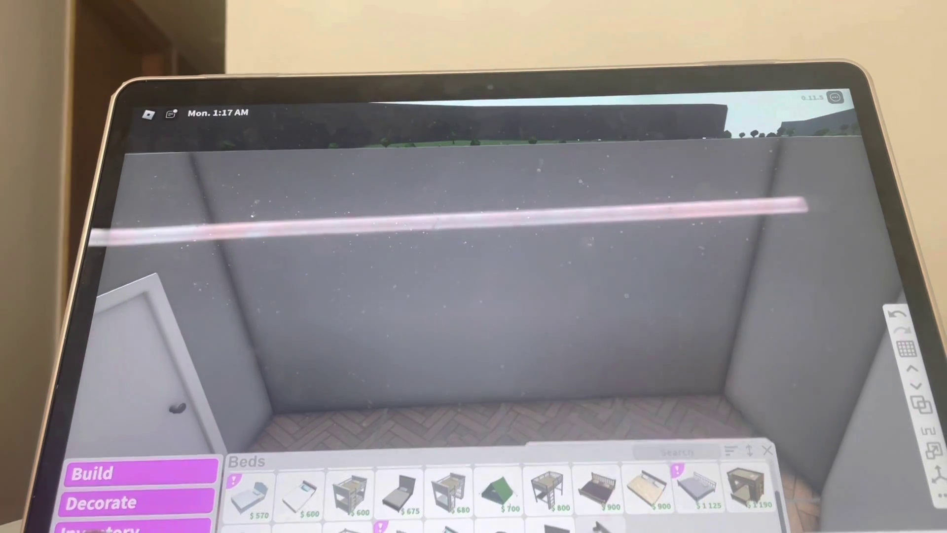
pyautogui.click(699, 491)
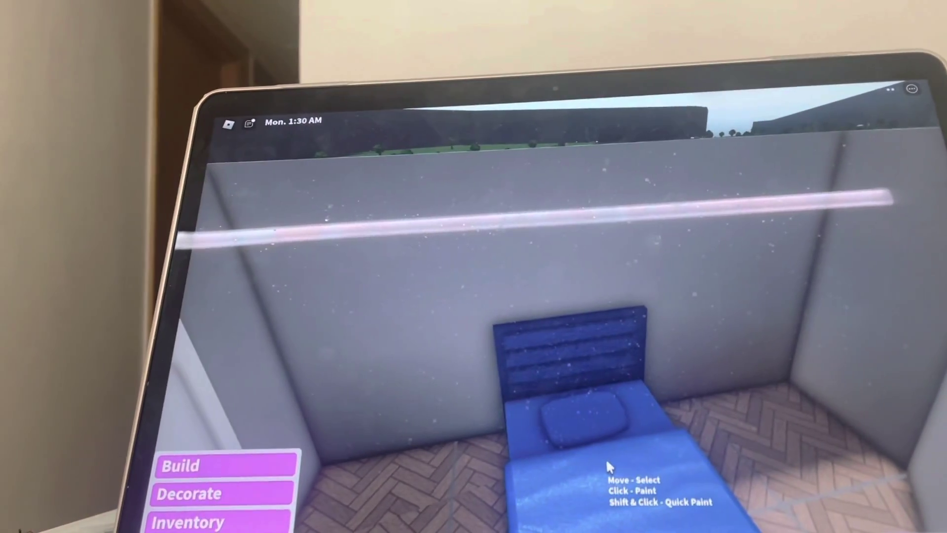
# Recolour the bed with Dark stone grey and Oyster after trying Burlap
pyautogui.click(607, 458)
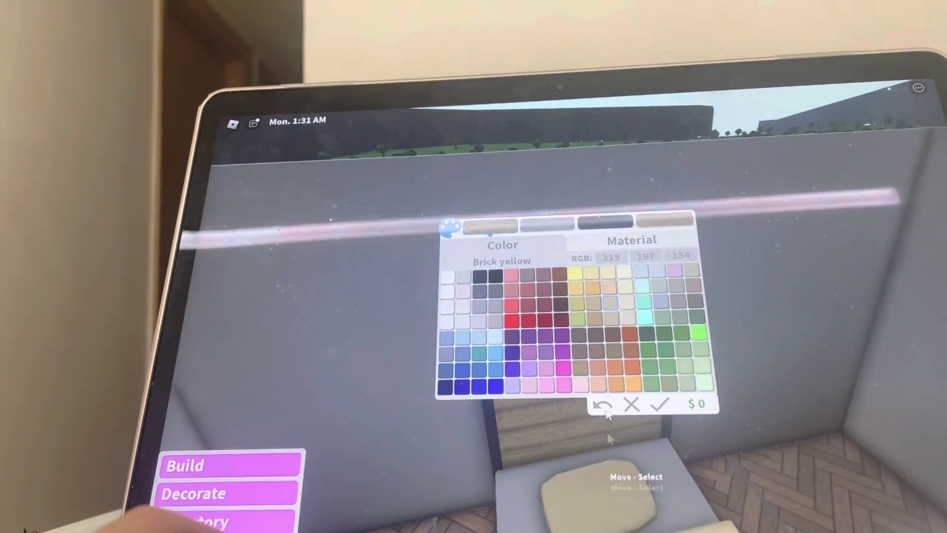
pyautogui.click(587, 303)
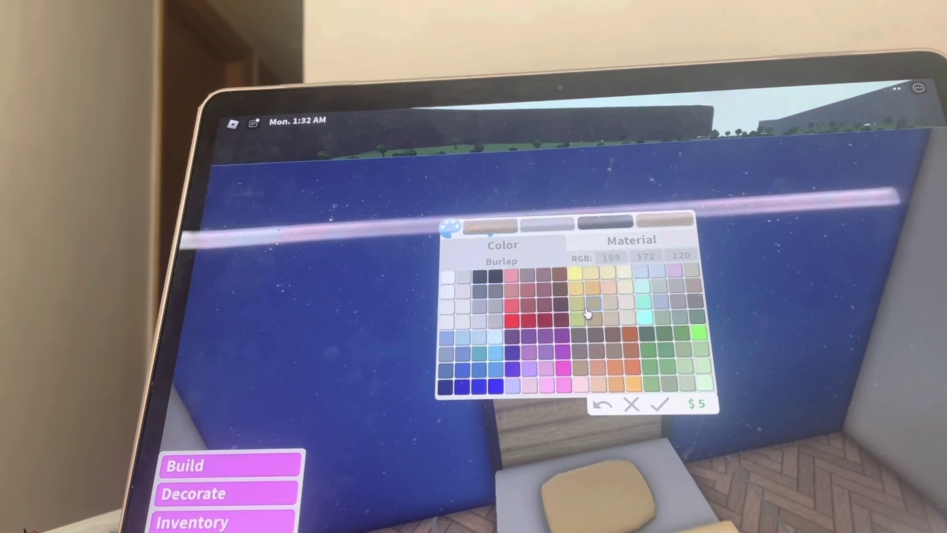
pyautogui.click(496, 300)
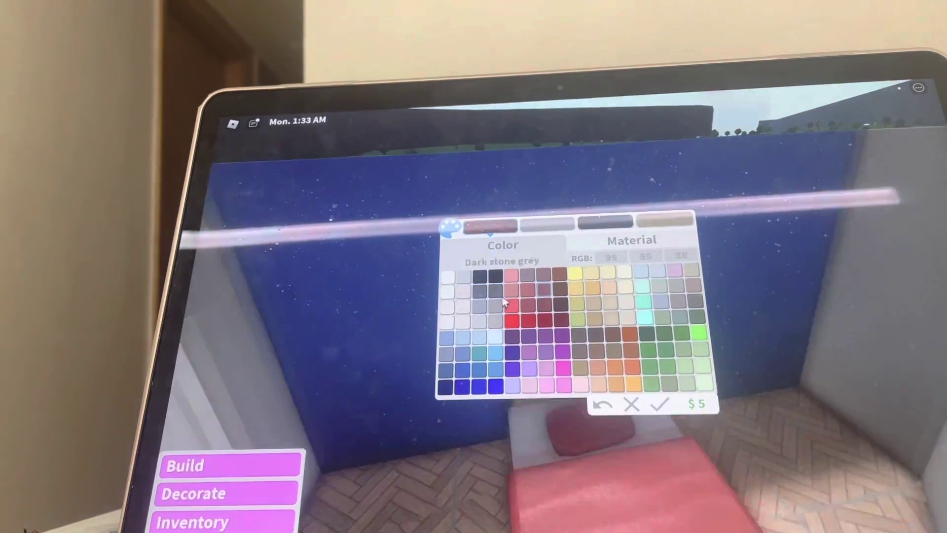
pyautogui.click(492, 314)
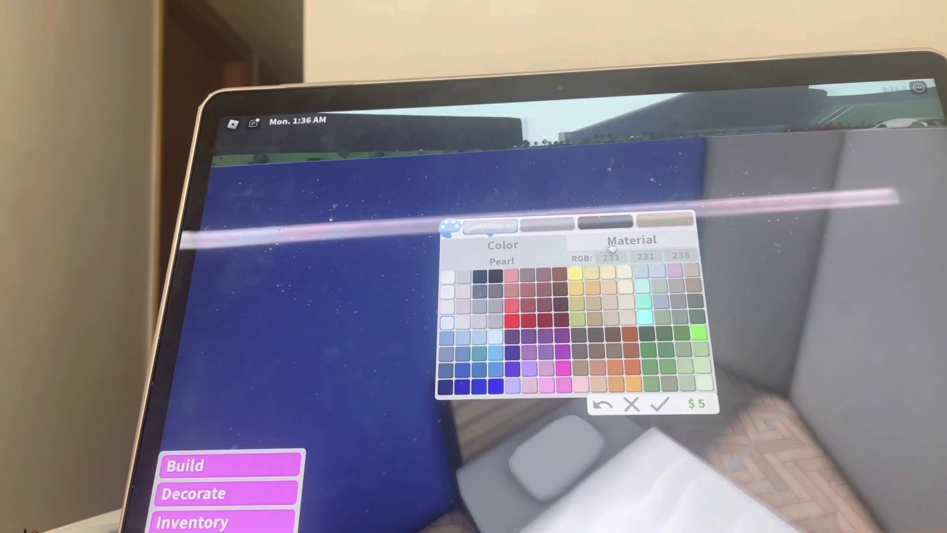
pyautogui.click(631, 240)
pyautogui.scroll(-3, 599, 355)
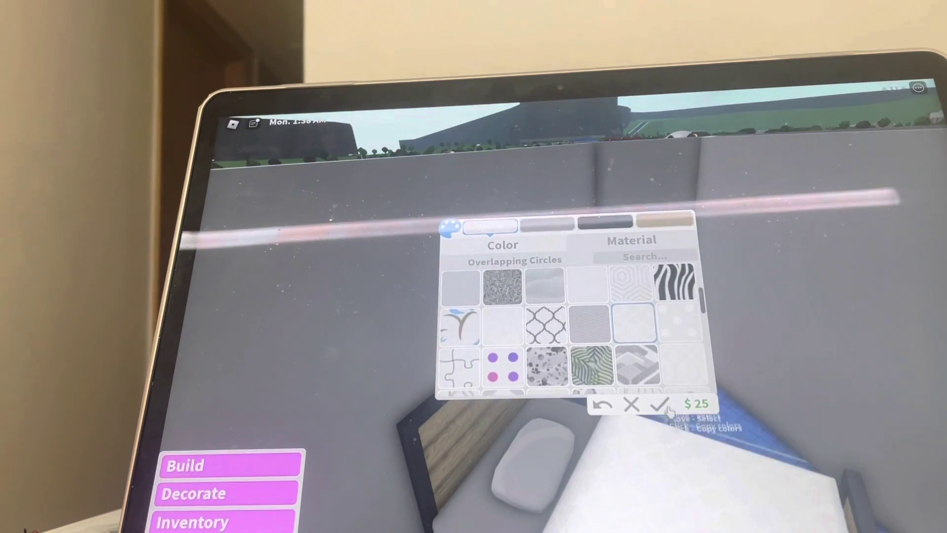
pyautogui.click(546, 326)
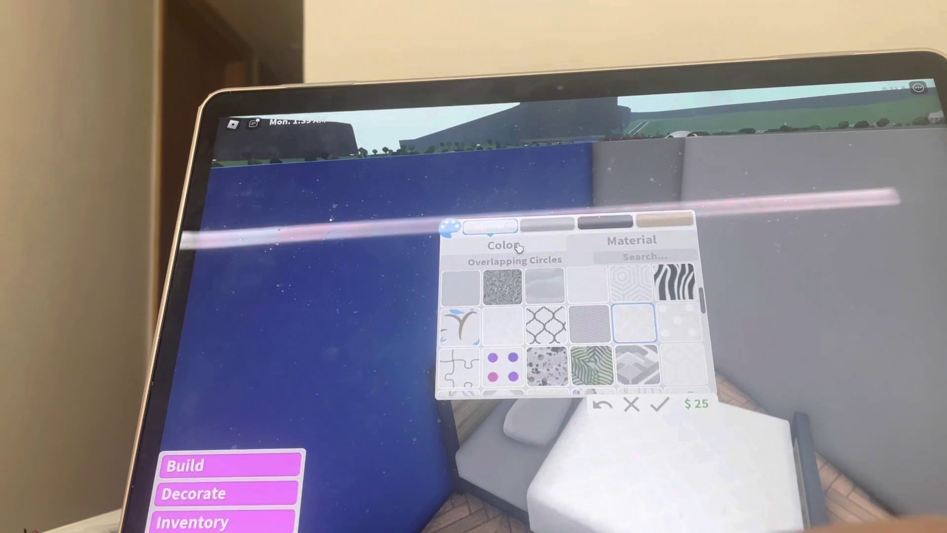
# Paint the bedroom walls in Ghost grey, Seashell and Institutional white
pyautogui.click(504, 245)
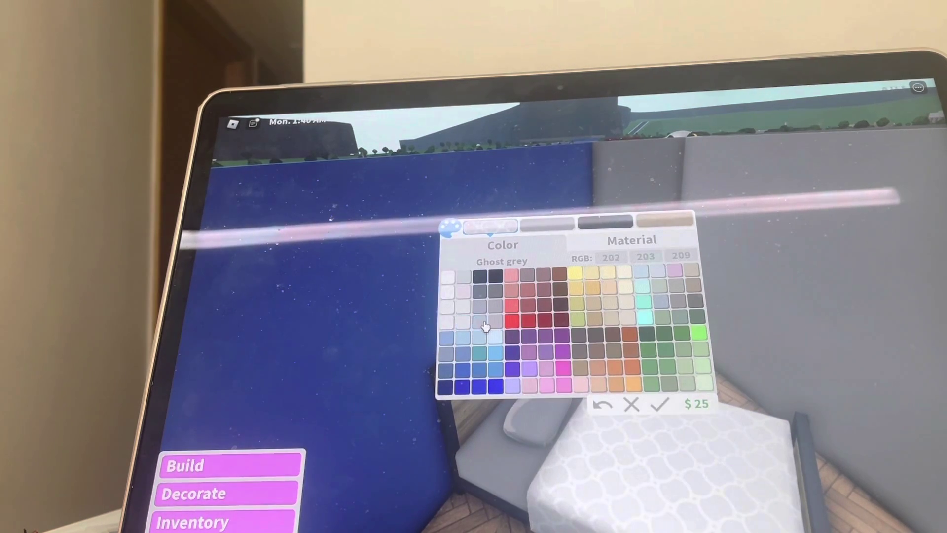
pyautogui.click(486, 325)
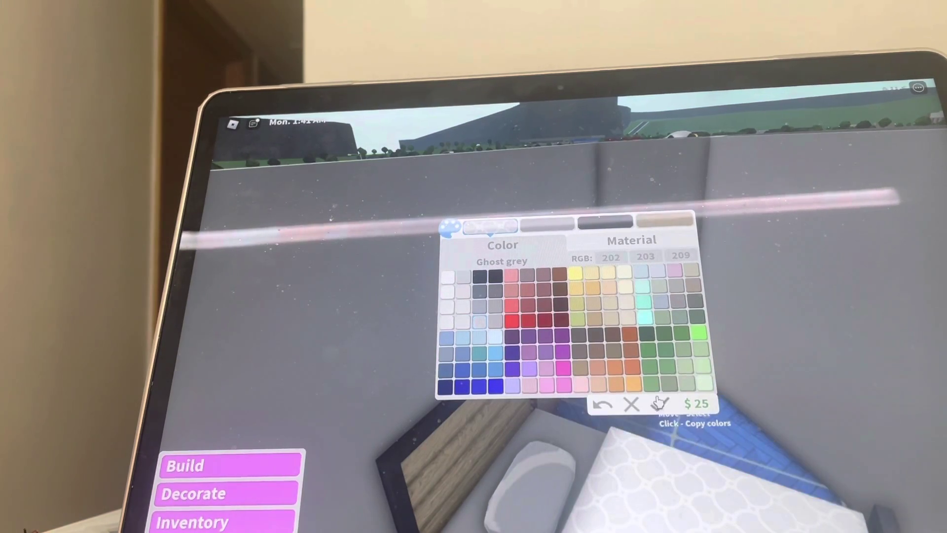
pyautogui.click(601, 405)
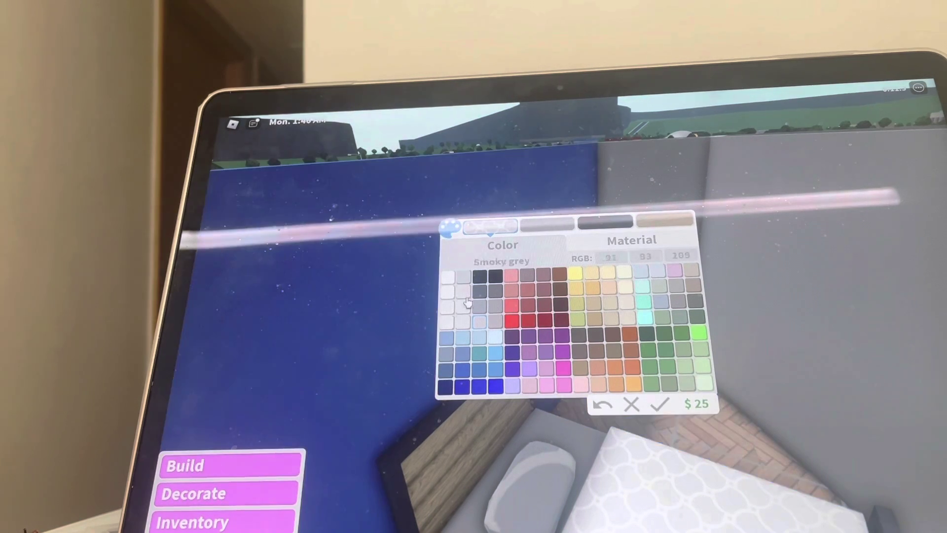
pyautogui.click(462, 298)
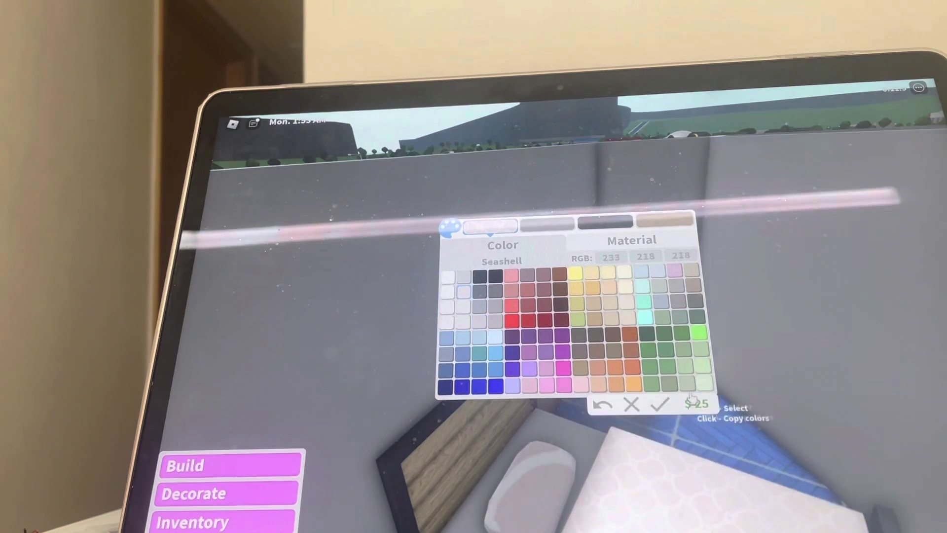
pyautogui.click(664, 406)
pyautogui.click(563, 248)
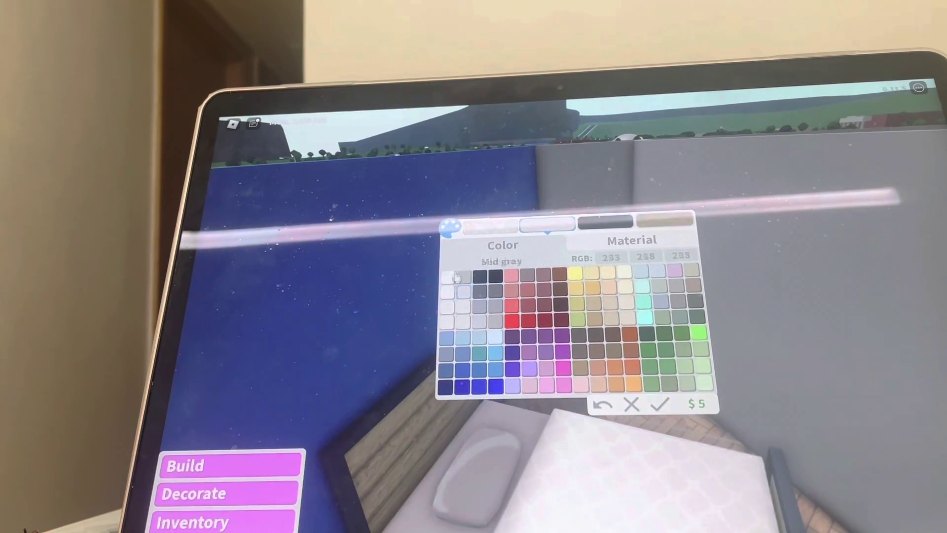
pyautogui.click(449, 281)
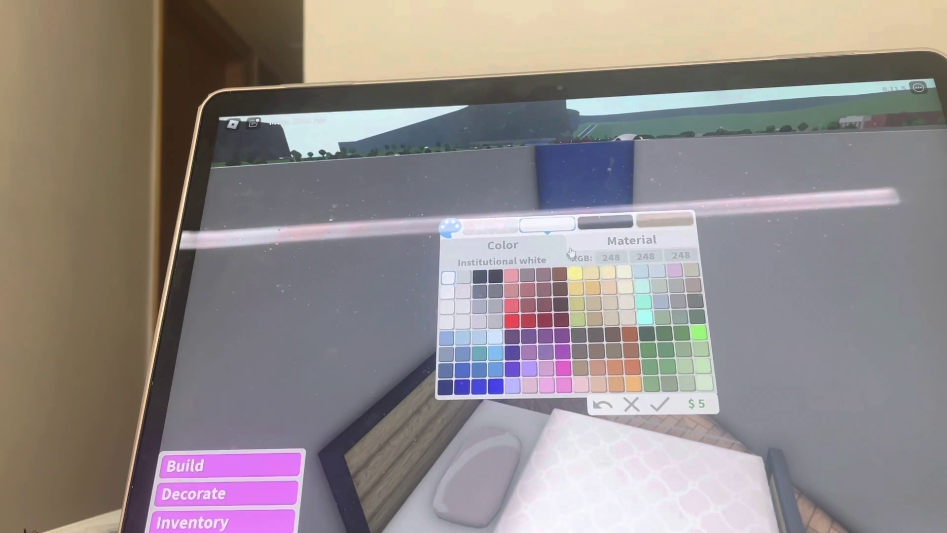
# Check the wall materials and change the wall trim from red to grey
pyautogui.click(608, 241)
pyautogui.click(602, 225)
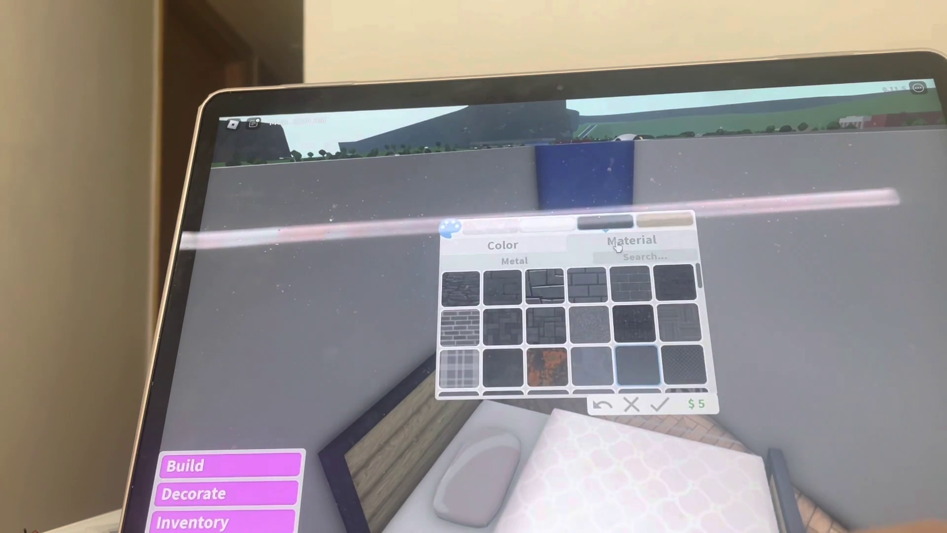
pyautogui.scroll(-2, 518, 319)
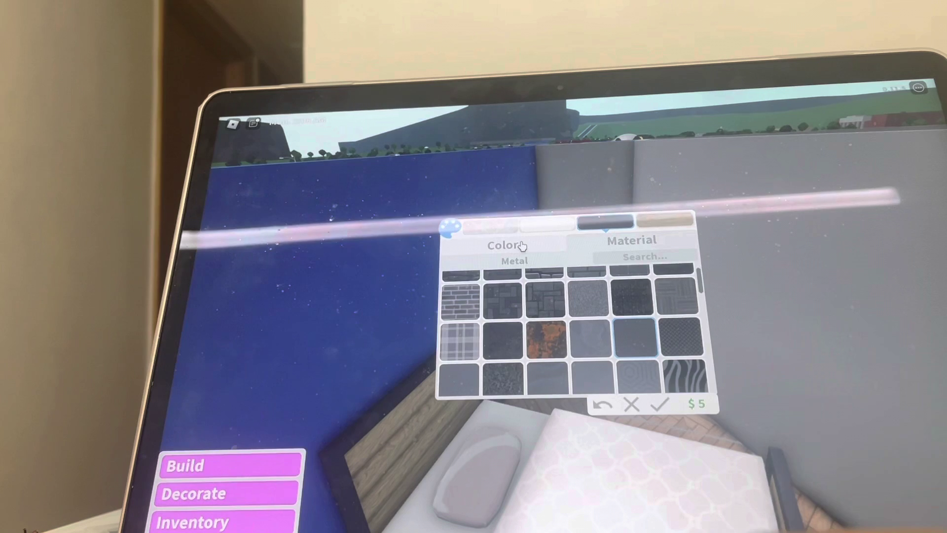
pyautogui.click(503, 245)
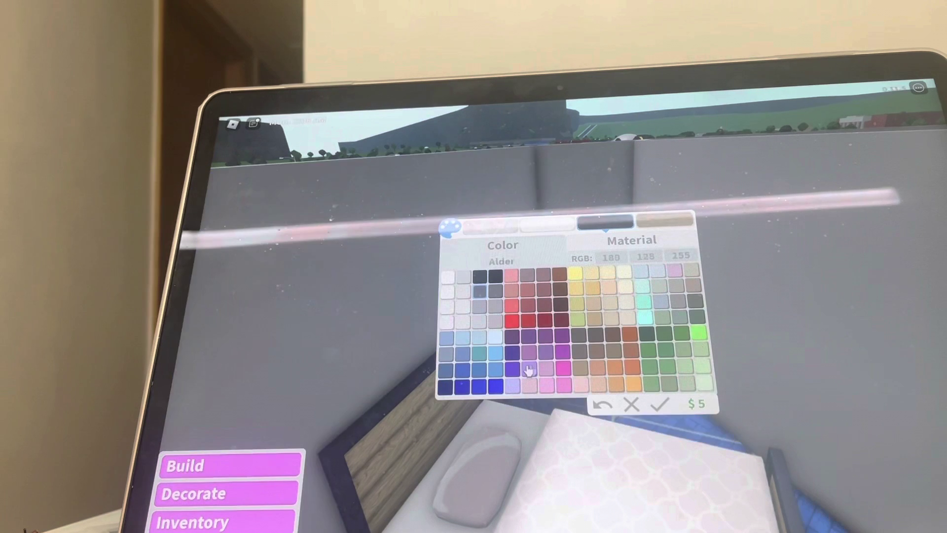
pyautogui.click(513, 337)
pyautogui.click(480, 323)
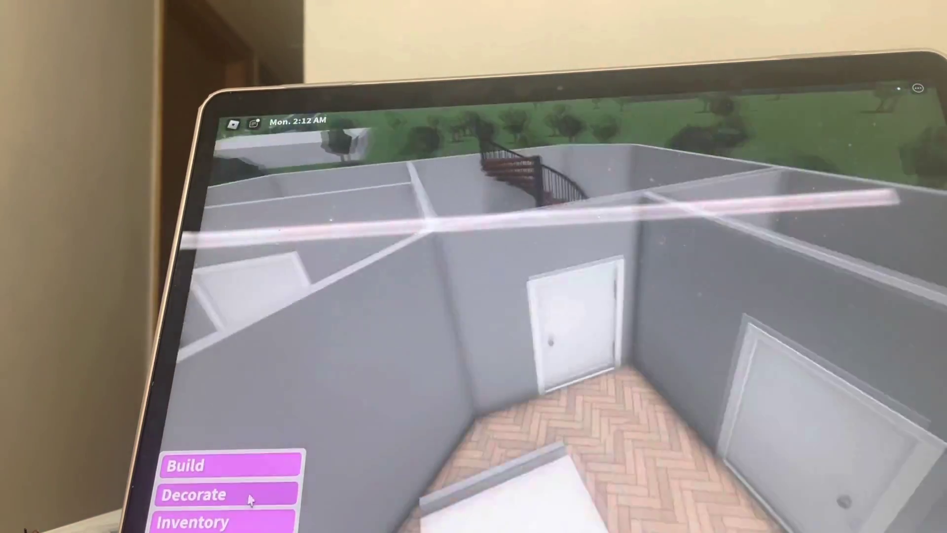
# Move the bed into the small bedroom, against its back wall
pyautogui.click(252, 497)
pyautogui.moveTo(474, 333); pyautogui.dragTo(803, 474)
pyautogui.click(829, 520)
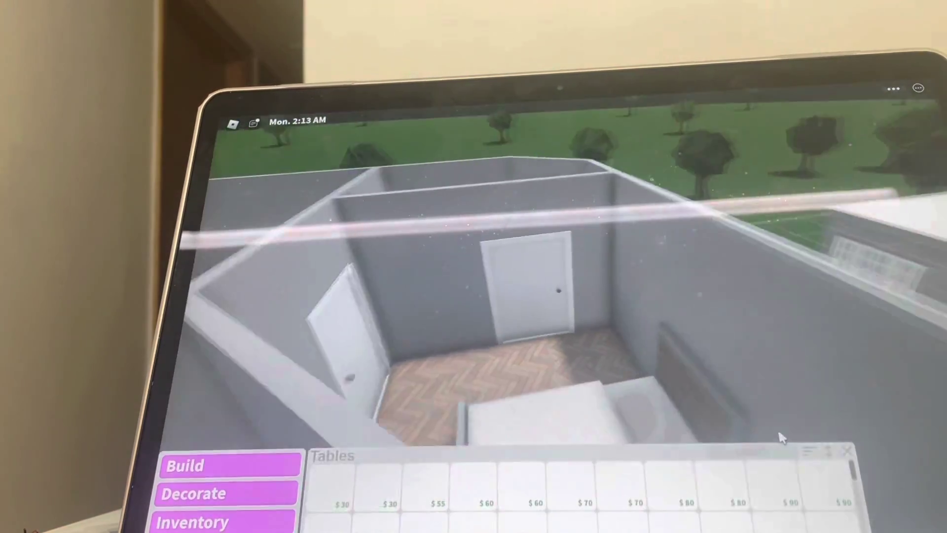
pyautogui.moveTo(666, 333)
pyautogui.mouseDown()
pyautogui.moveTo(781, 438)
pyautogui.moveTo(666, 371)
pyautogui.moveTo(735, 293)
pyautogui.moveTo(738, 302)
pyautogui.moveTo(734, 292)
pyautogui.moveTo(587, 394)
pyautogui.moveTo(588, 415)
pyautogui.mouseUp()
pyautogui.press('w')
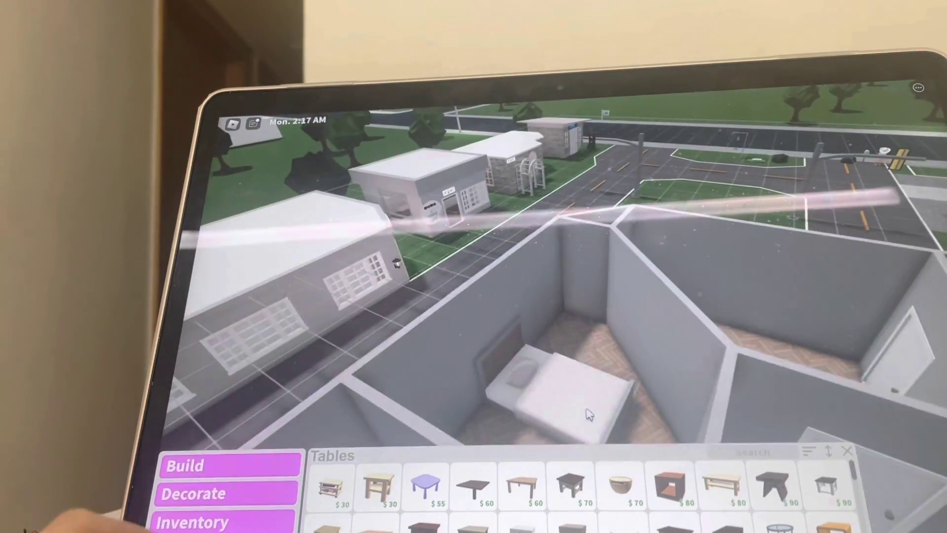
pyautogui.click(589, 415)
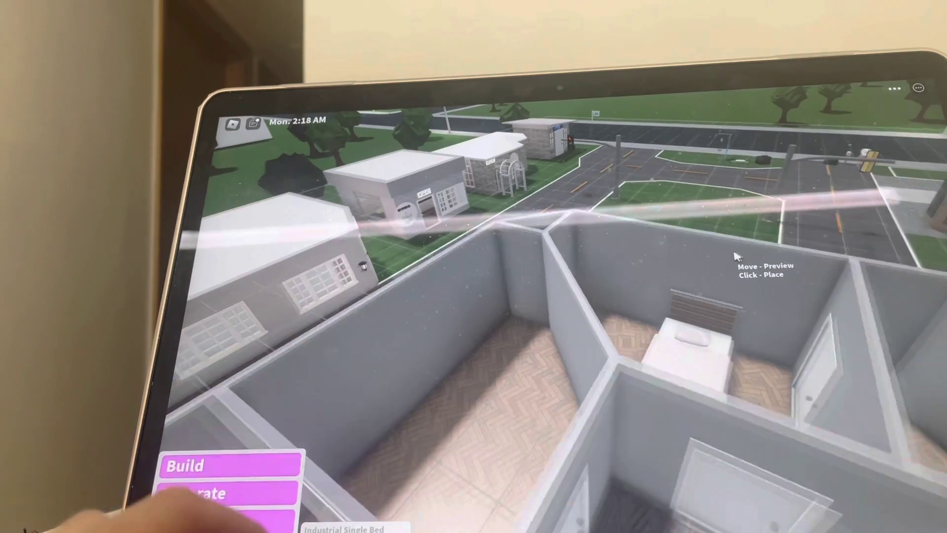
pyautogui.click(737, 256)
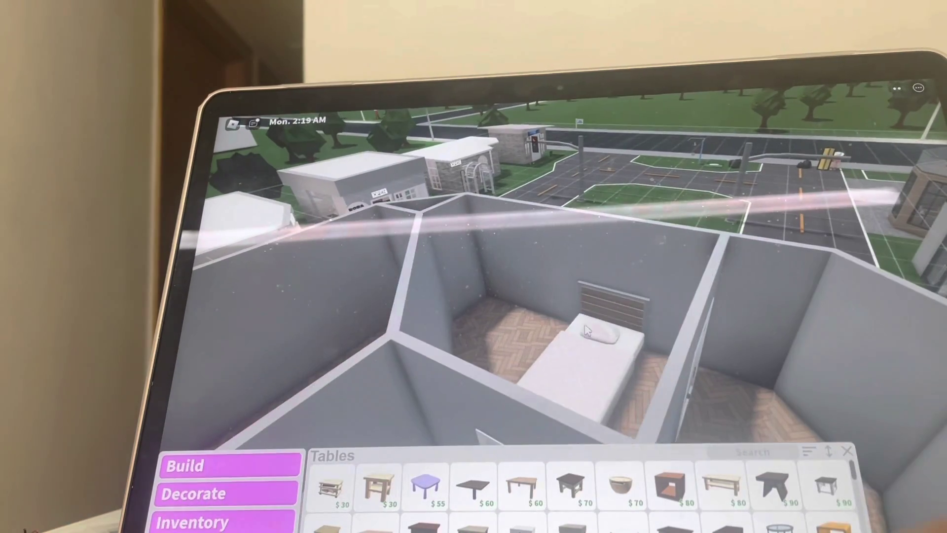
pyautogui.click(569, 301)
pyautogui.click(597, 294)
pyautogui.scroll(4, 597, 333)
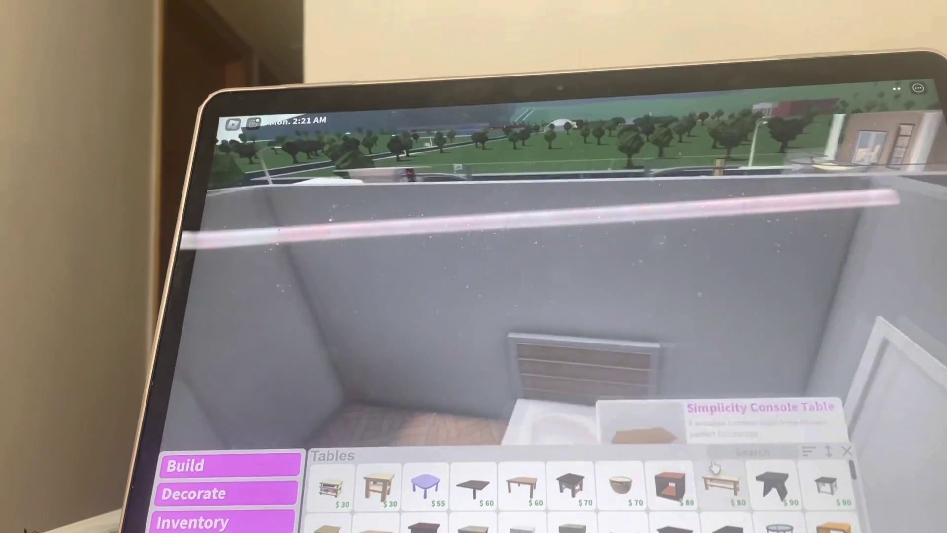
# Place two Primal End Tables beside the bed and paint them Hurricane grey
pyautogui.click(570, 486)
pyautogui.click(701, 426)
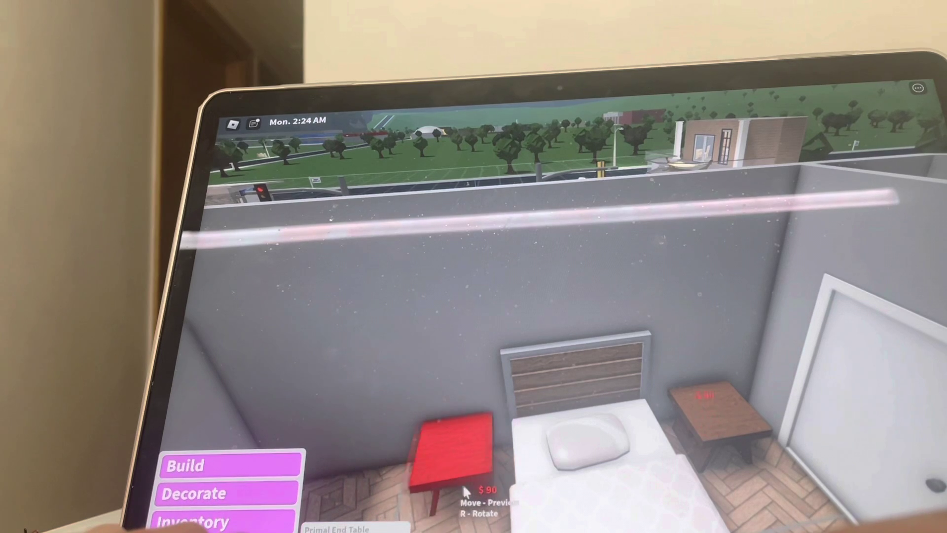
pyautogui.click(467, 486)
pyautogui.press('f')
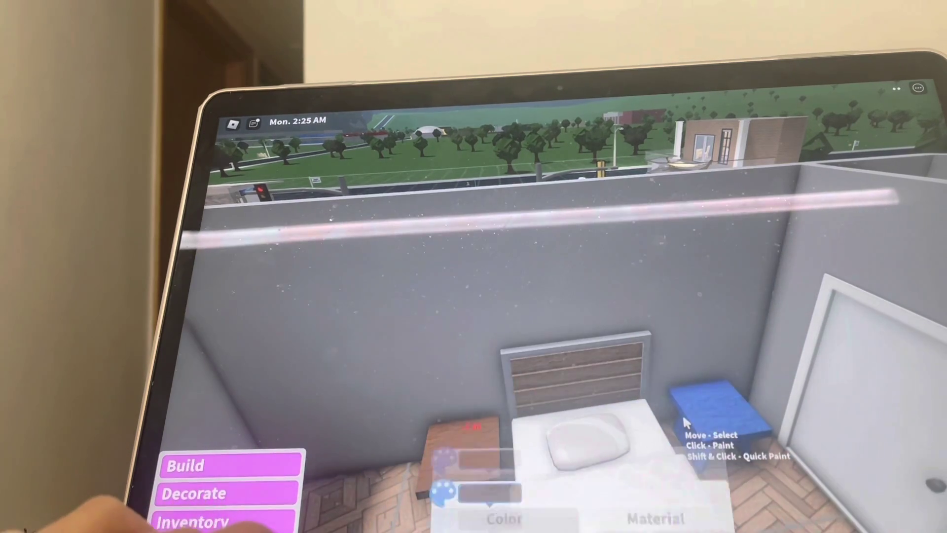
pyautogui.click(716, 311)
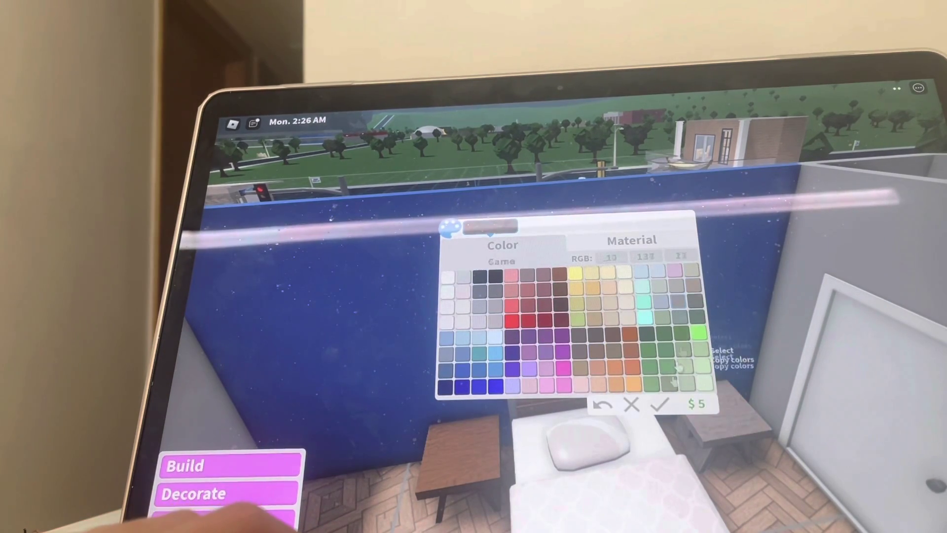
pyautogui.click(463, 474)
pyautogui.click(733, 429)
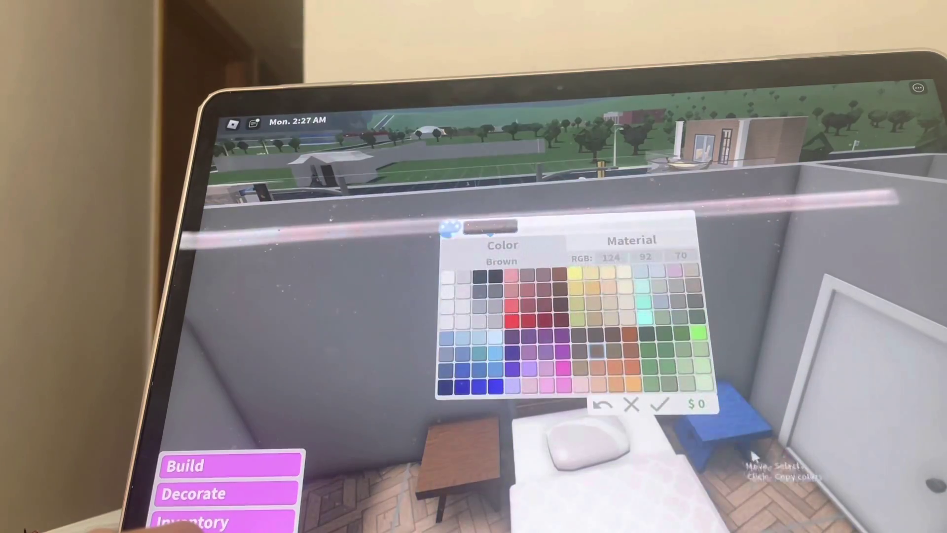
pyautogui.click(696, 420)
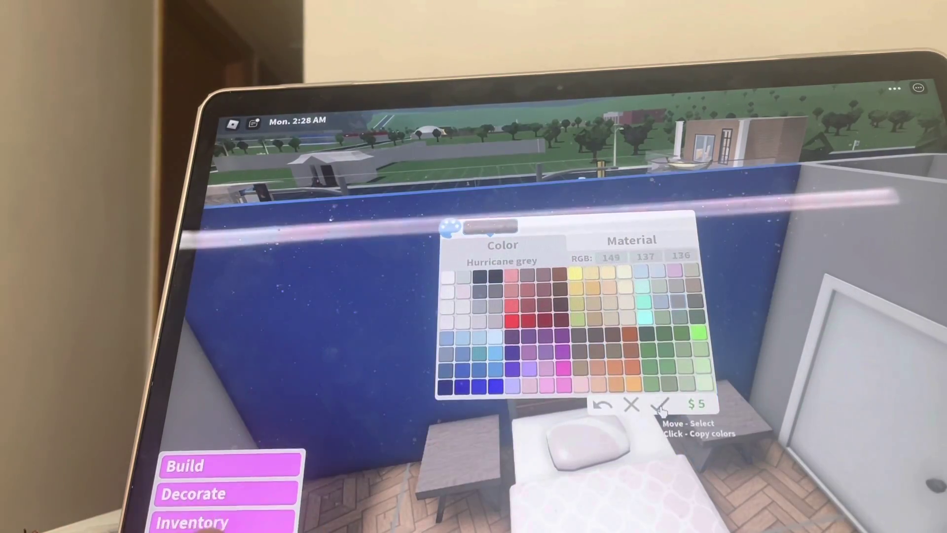
pyautogui.click(658, 403)
# Open the Electronics category of the furniture catalog
pyautogui.moveTo(658, 403)
pyautogui.mouseDown()
pyautogui.moveTo(619, 422)
pyautogui.moveTo(473, 334)
pyautogui.mouseUp()
pyautogui.click(194, 493)
pyautogui.moveTo(519, 296); pyautogui.dragTo(393, 373)
pyautogui.click(626, 481)
pyautogui.moveTo(518, 333)
pyautogui.mouseDown()
pyautogui.moveTo(577, 413)
pyautogui.moveTo(473, 333)
pyautogui.moveTo(653, 402)
pyautogui.mouseUp()
# Place a rotated alarm clock on the right nightstand, then reopen Electronics
pyautogui.click(426, 486)
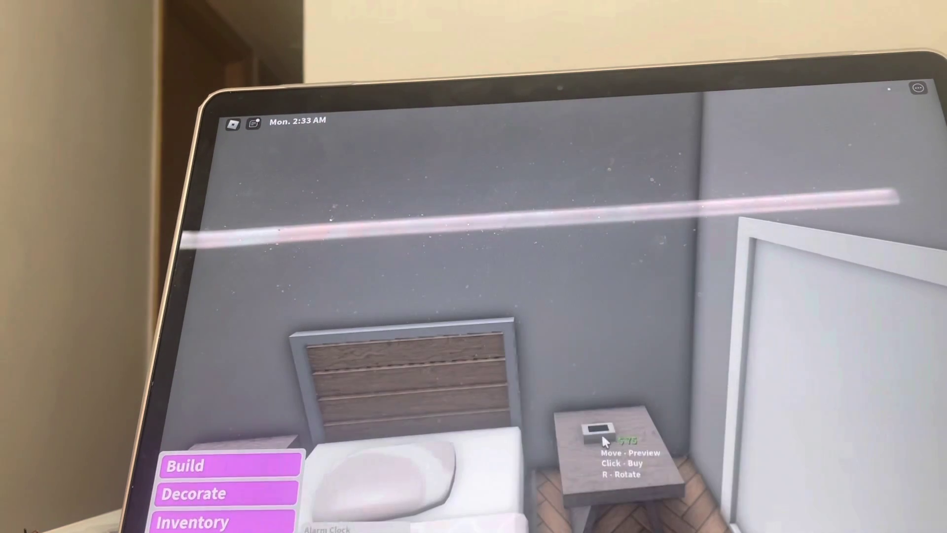
pyautogui.press('r')
pyautogui.press('r')
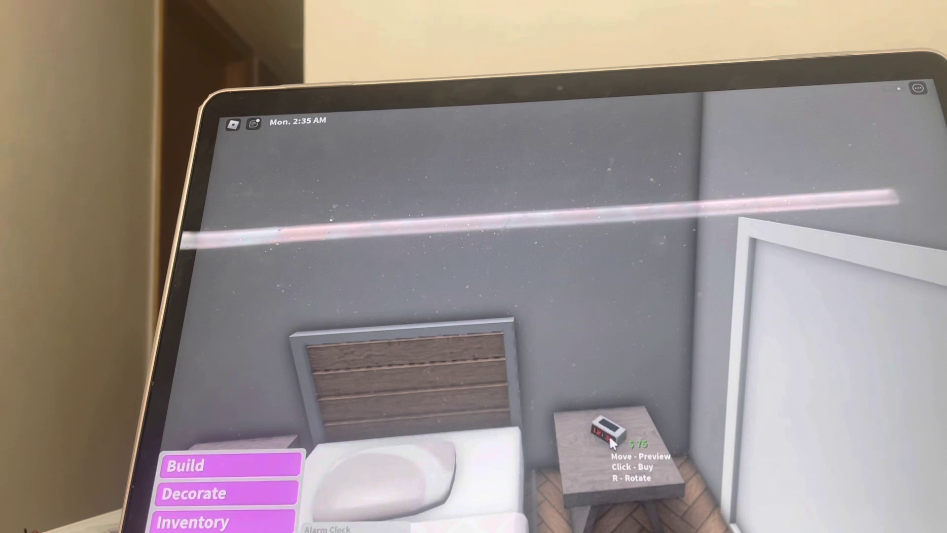
pyautogui.click(610, 435)
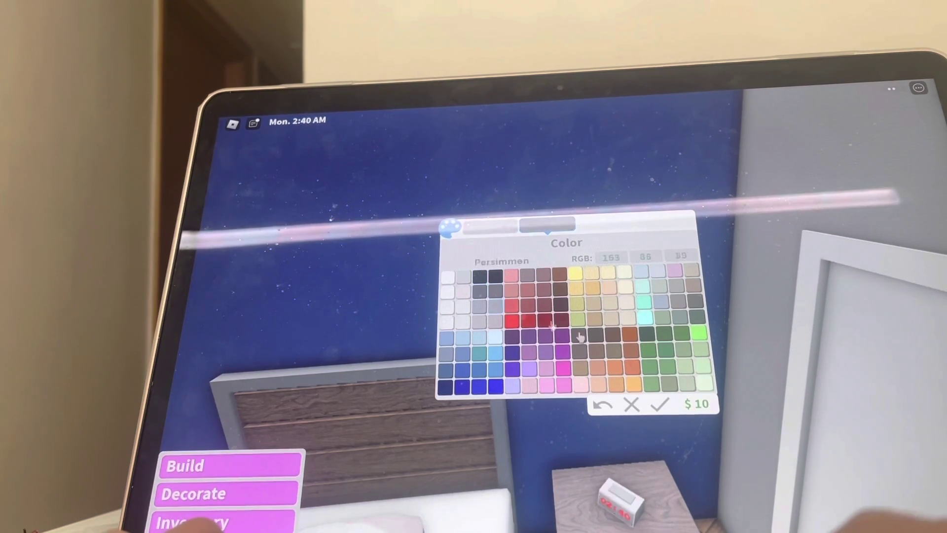
pyautogui.click(632, 404)
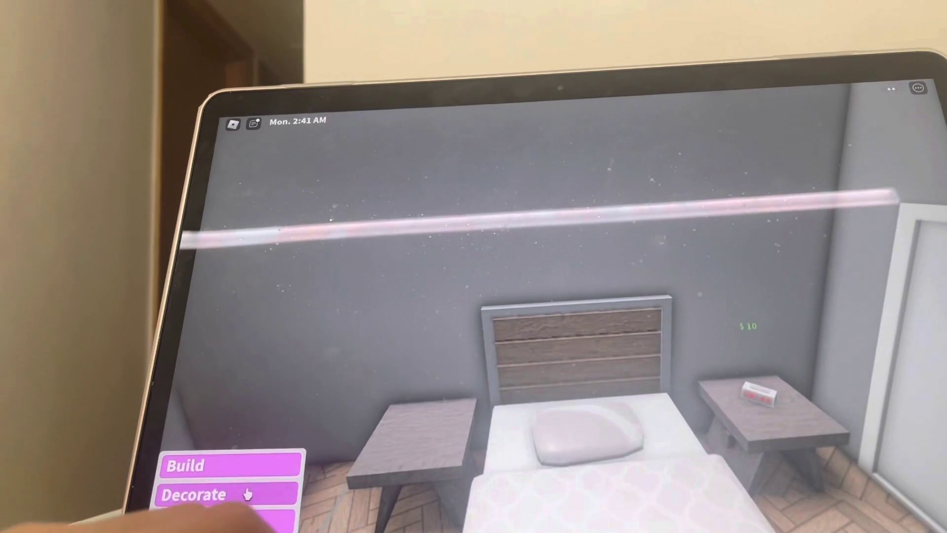
pyautogui.click(192, 494)
pyautogui.click(627, 472)
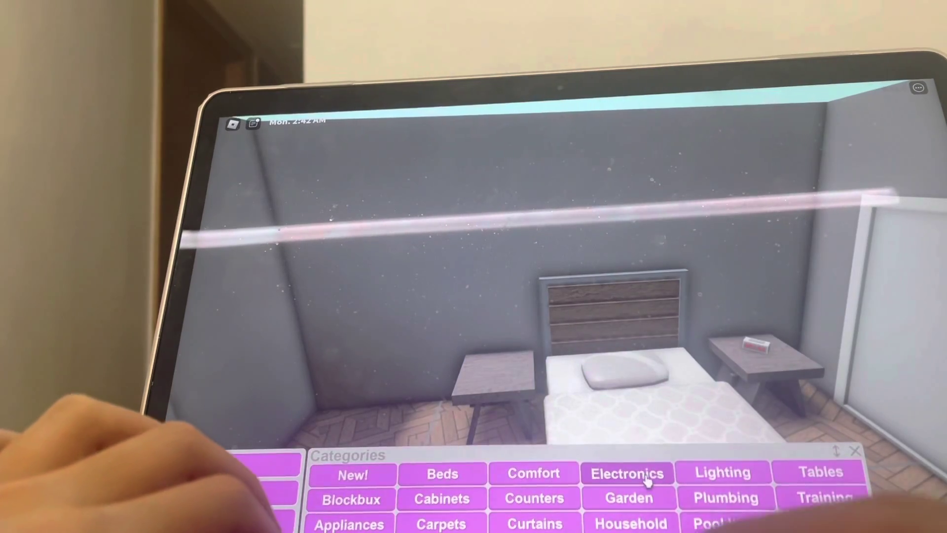
pyautogui.scroll(3, 648, 370)
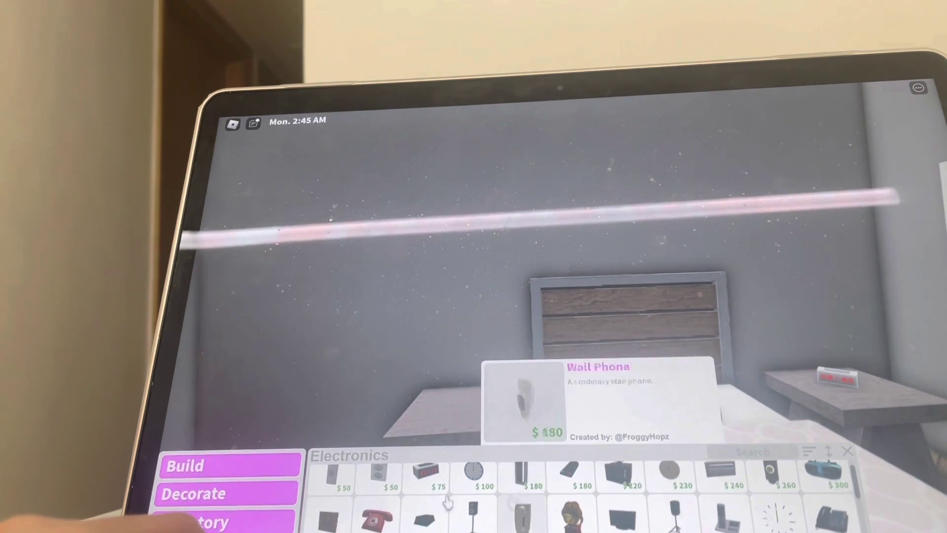
# Place a Scented Candle from Lighting on the bedroom table and tint it eggplant purple
pyautogui.click(847, 451)
pyautogui.click(195, 494)
pyautogui.click(723, 472)
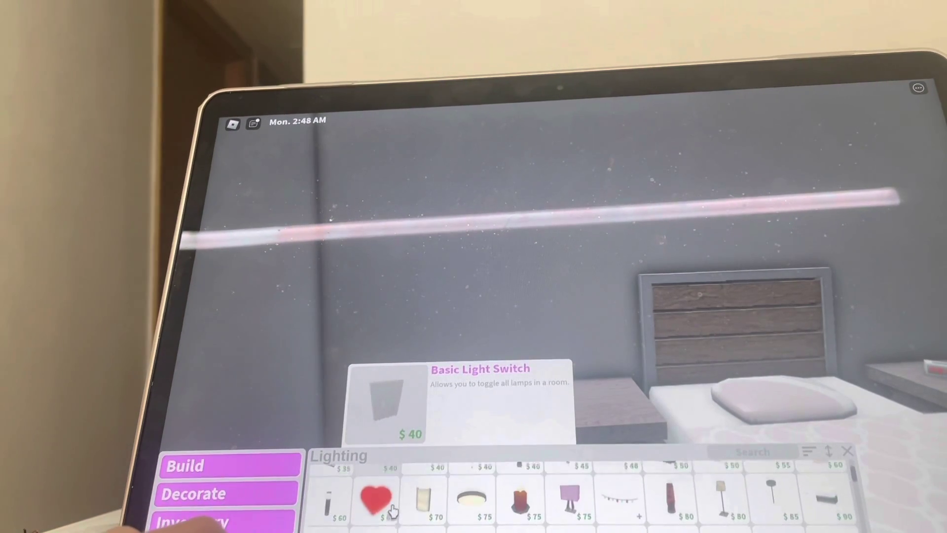
pyautogui.scroll(-3, 613, 488)
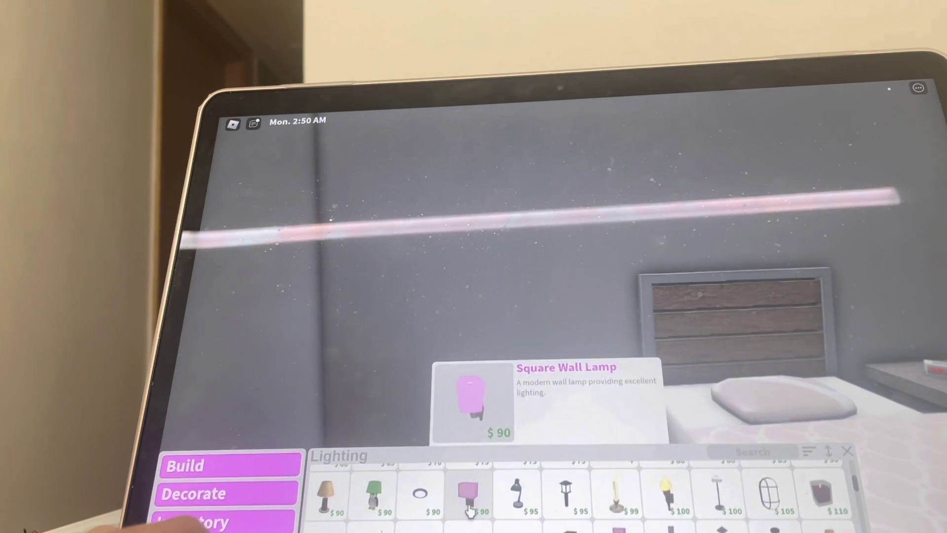
pyautogui.scroll(-3, 470, 507)
pyautogui.click(829, 511)
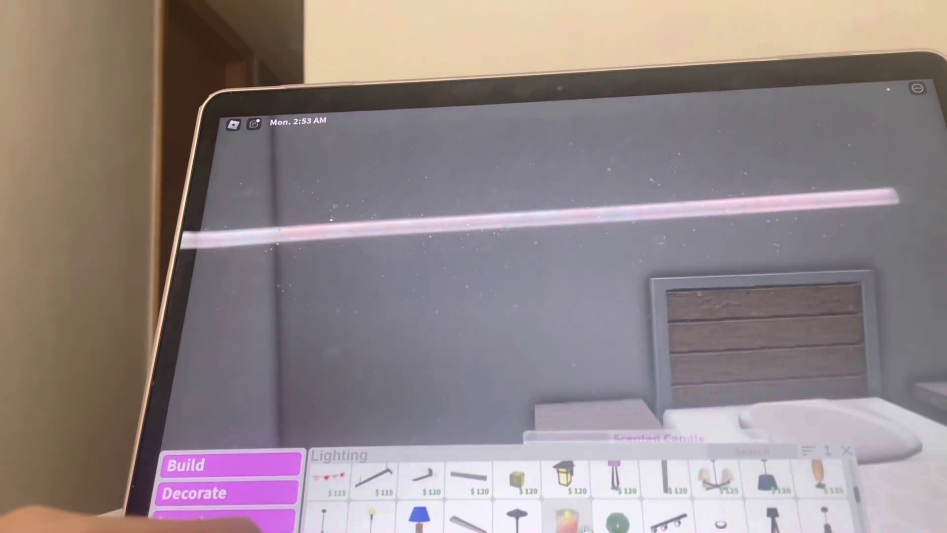
pyautogui.click(569, 518)
pyautogui.click(613, 497)
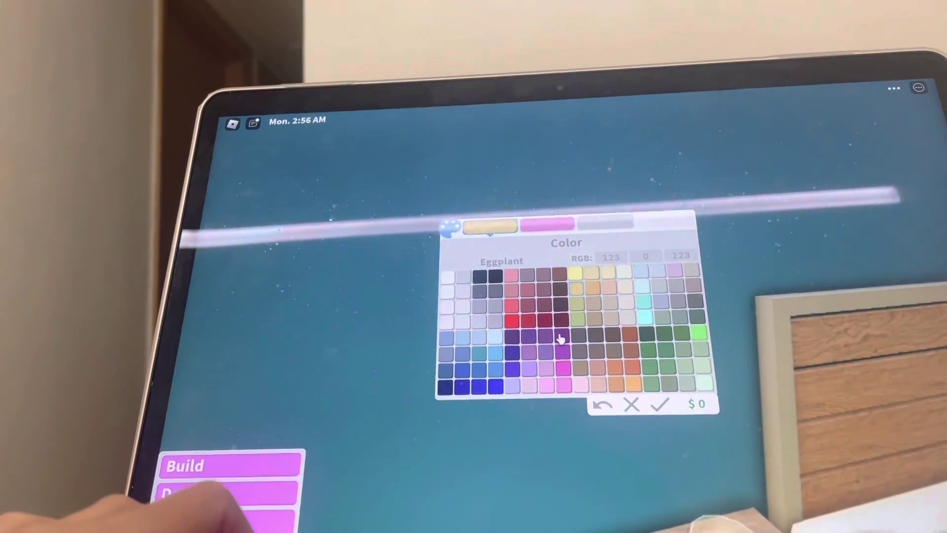
pyautogui.click(561, 338)
pyautogui.click(694, 287)
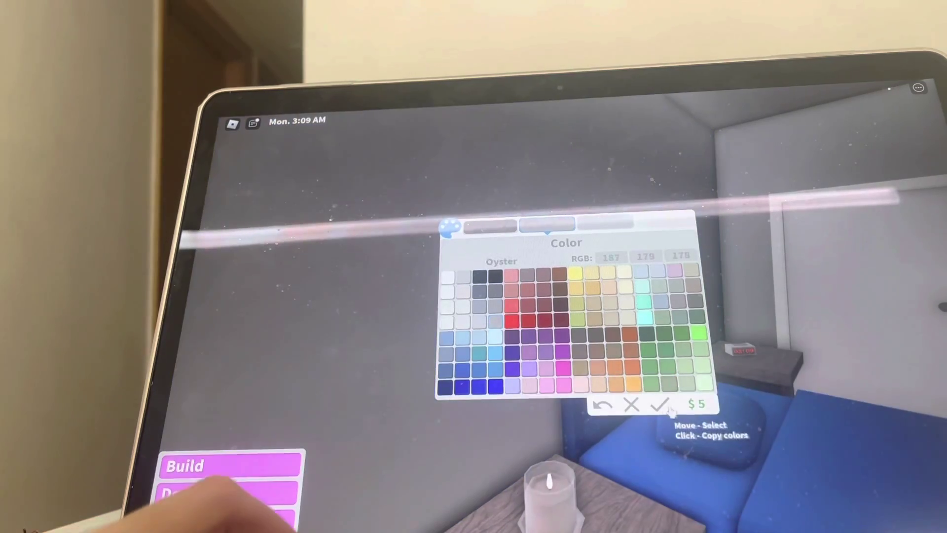
pyautogui.rightClick(660, 347)
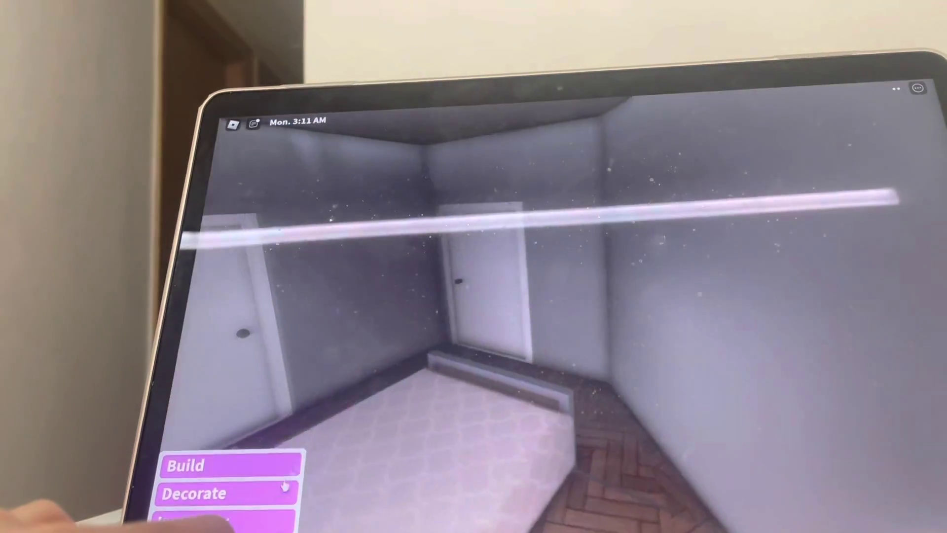
# Hang two strands of Fairy Lights with Photos: above the bed and near the ceiling
pyautogui.click(194, 494)
pyautogui.moveTo(445, 372); pyautogui.dragTo(686, 422)
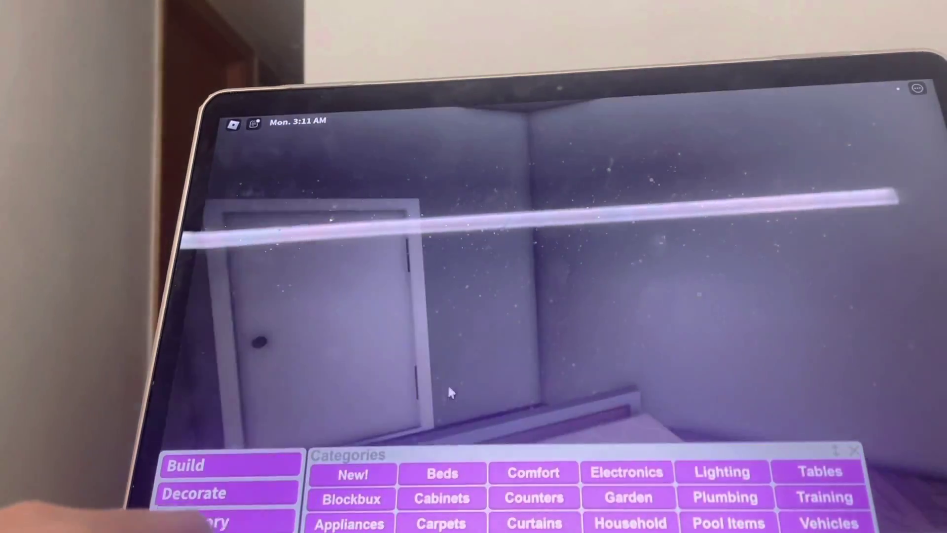
pyautogui.click(723, 472)
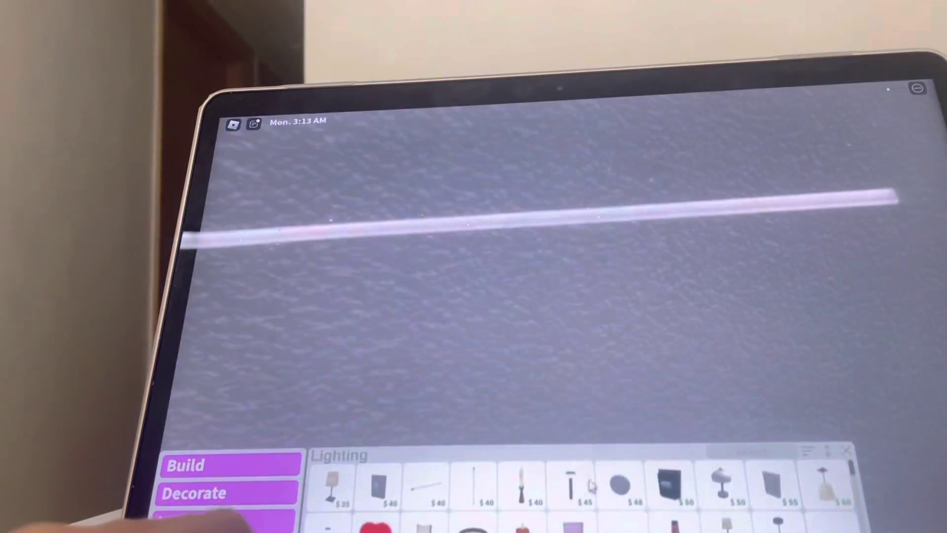
pyautogui.scroll(-1, 599, 517)
pyautogui.scroll(-2, 644, 511)
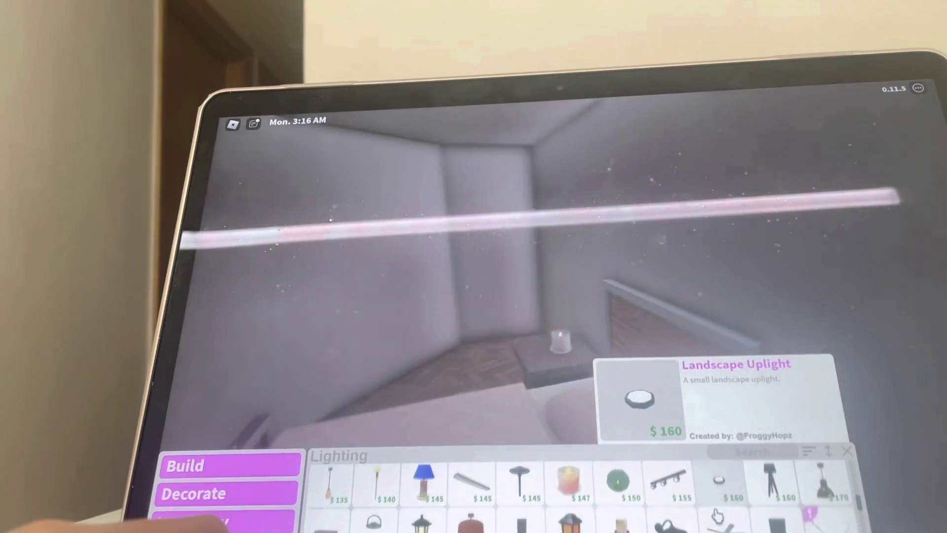
pyautogui.scroll(-1, 712, 511)
pyautogui.click(618, 481)
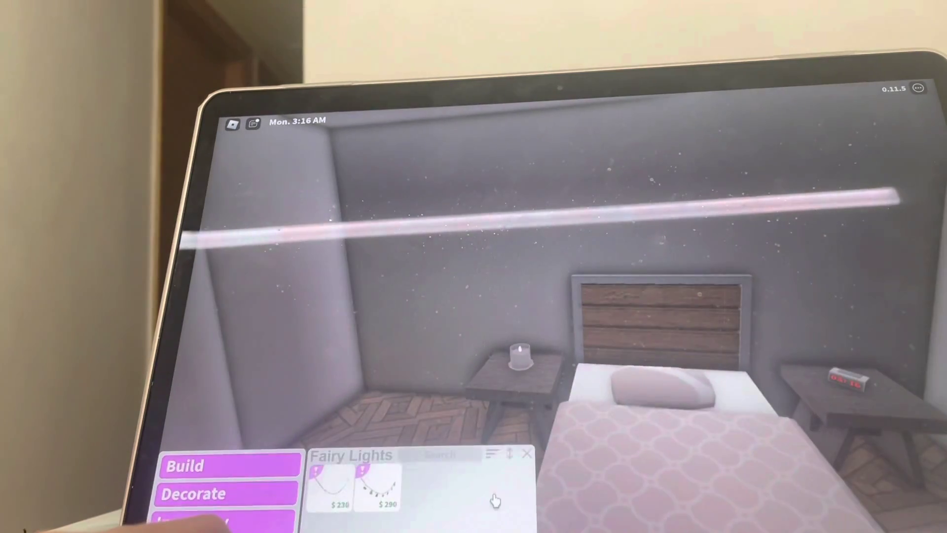
pyautogui.click(377, 489)
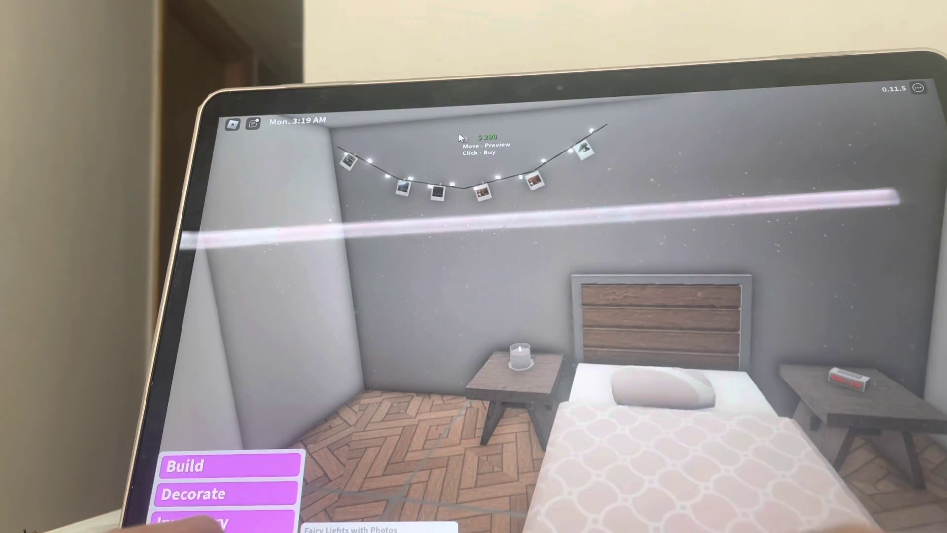
pyautogui.click(466, 138)
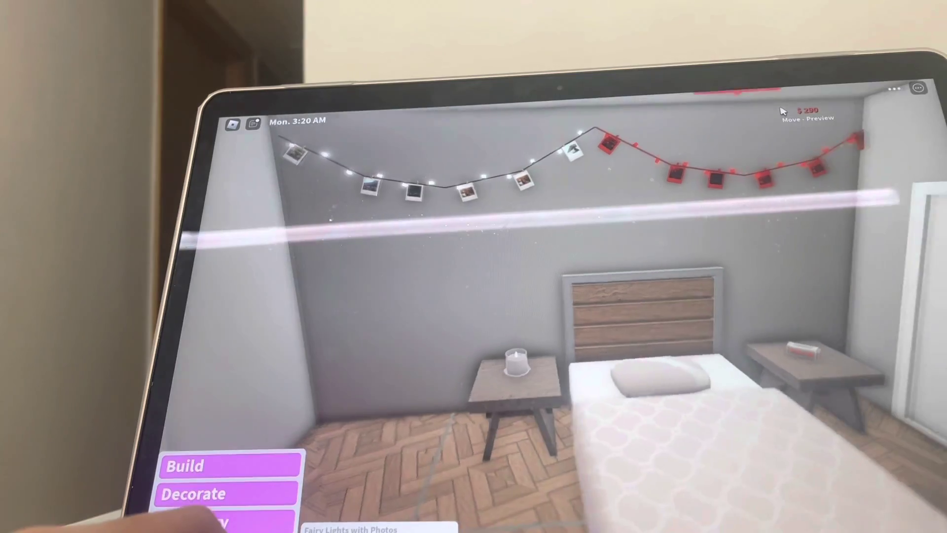
pyautogui.moveTo(783, 111); pyautogui.dragTo(736, 104)
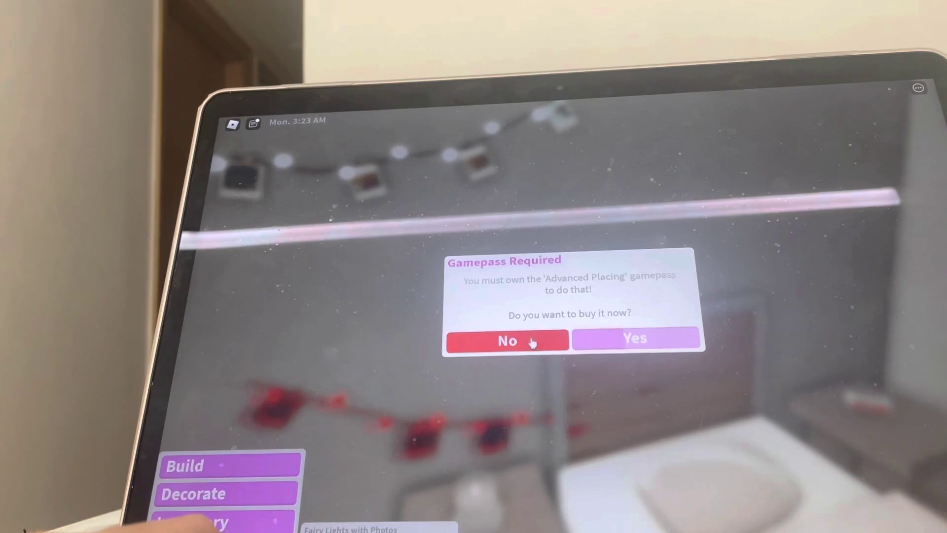
pyautogui.click(510, 474)
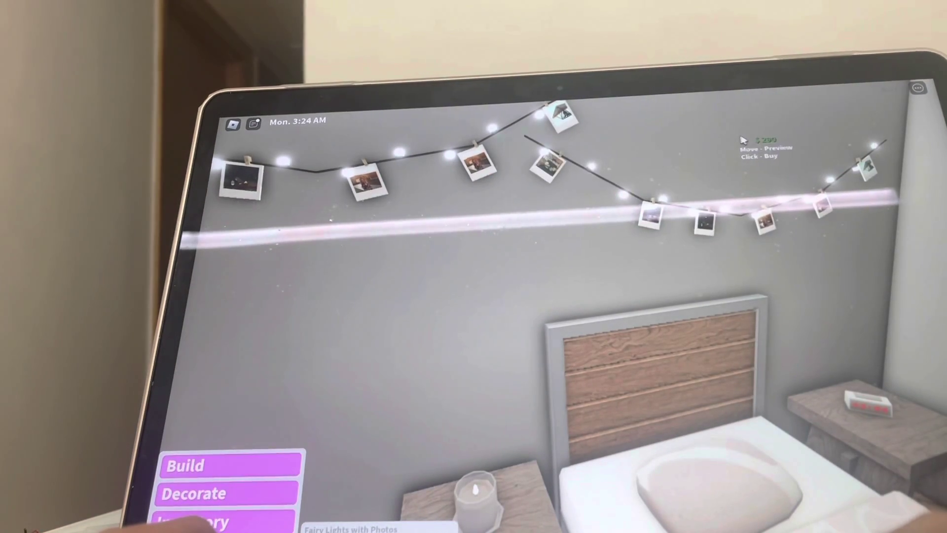
pyautogui.click(766, 136)
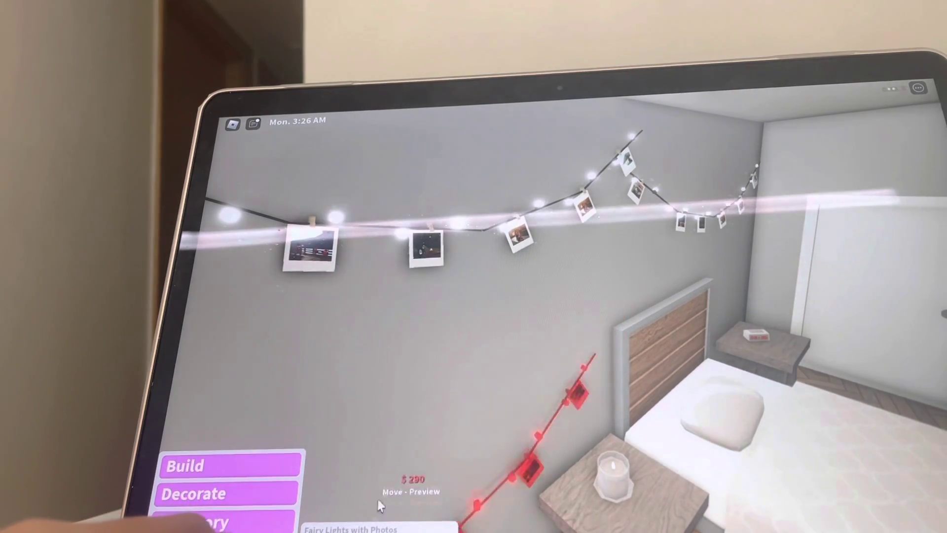
pyautogui.rightClick(563, 414)
# Open and close the colour options for both fairy light strands
pyautogui.moveTo(666, 296); pyautogui.dragTo(370, 296)
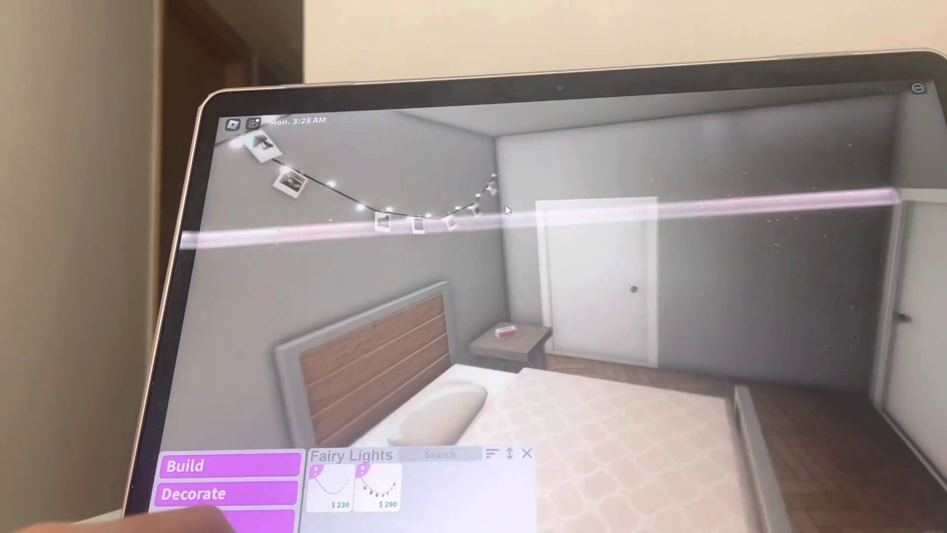
pyautogui.click(466, 215)
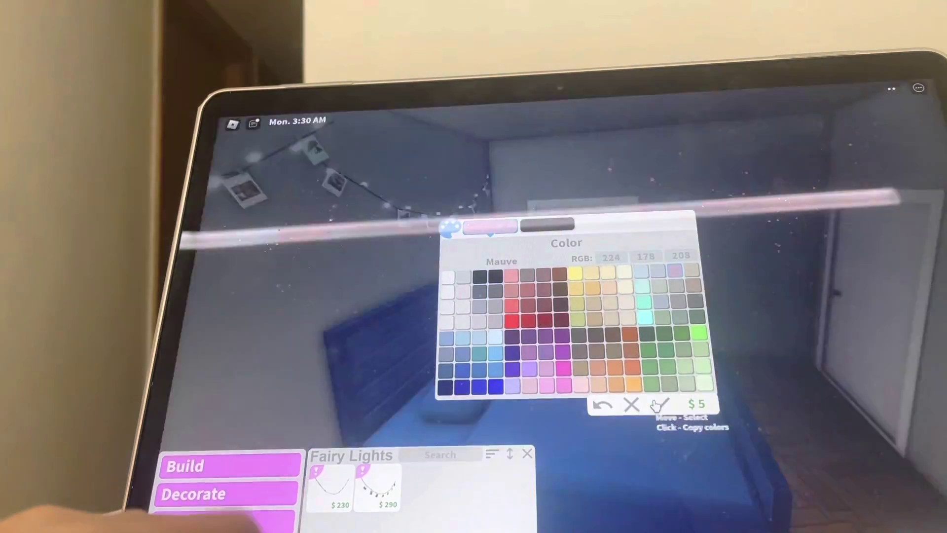
pyautogui.click(659, 405)
pyautogui.moveTo(474, 333); pyautogui.dragTo(435, 222)
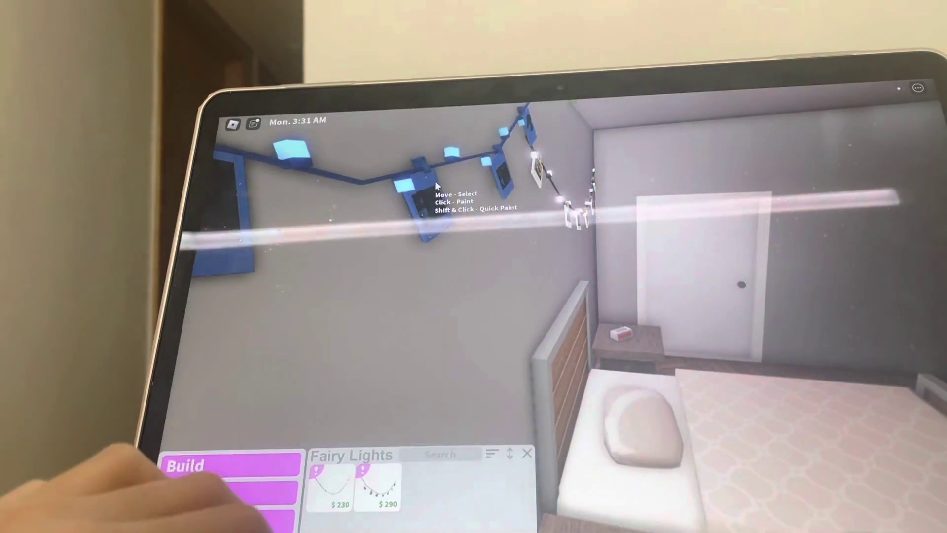
pyautogui.click(435, 180)
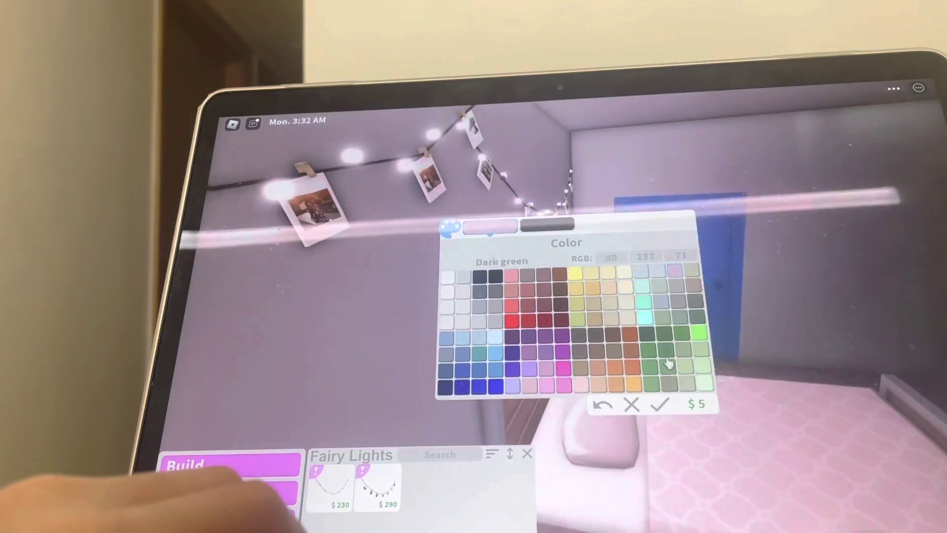
pyautogui.click(667, 363)
pyautogui.click(658, 405)
pyautogui.moveTo(666, 295)
pyautogui.mouseDown()
pyautogui.moveTo(655, 182)
pyautogui.moveTo(518, 333)
pyautogui.mouseUp()
# Buy a Round Illuminated Vanity Mirror for the wall between the doors and give its frame pale grey
pyautogui.click(527, 455)
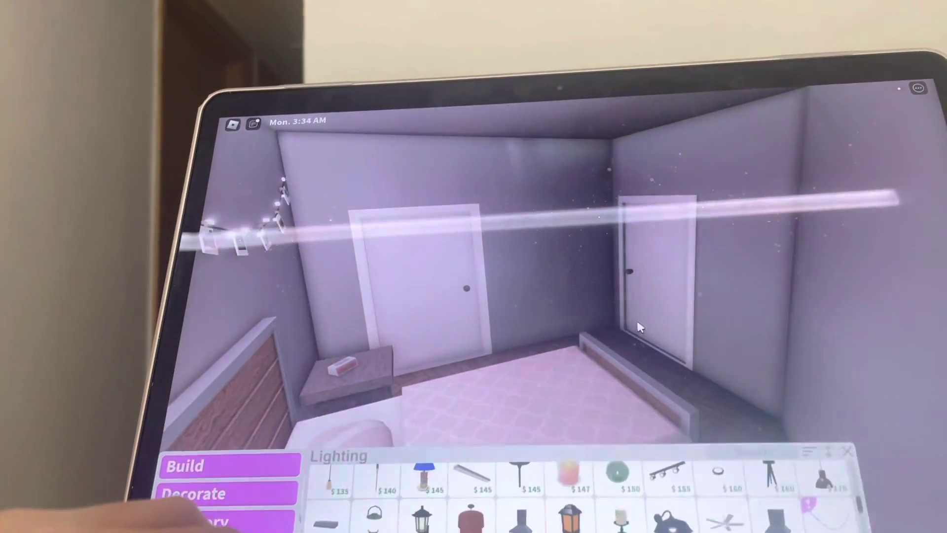
pyautogui.moveTo(640, 354); pyautogui.dragTo(518, 296)
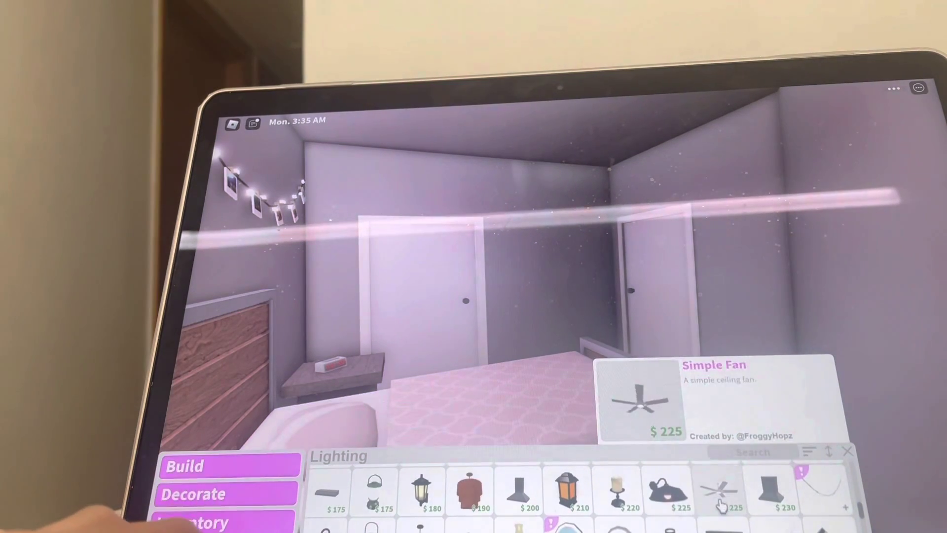
pyautogui.click(570, 527)
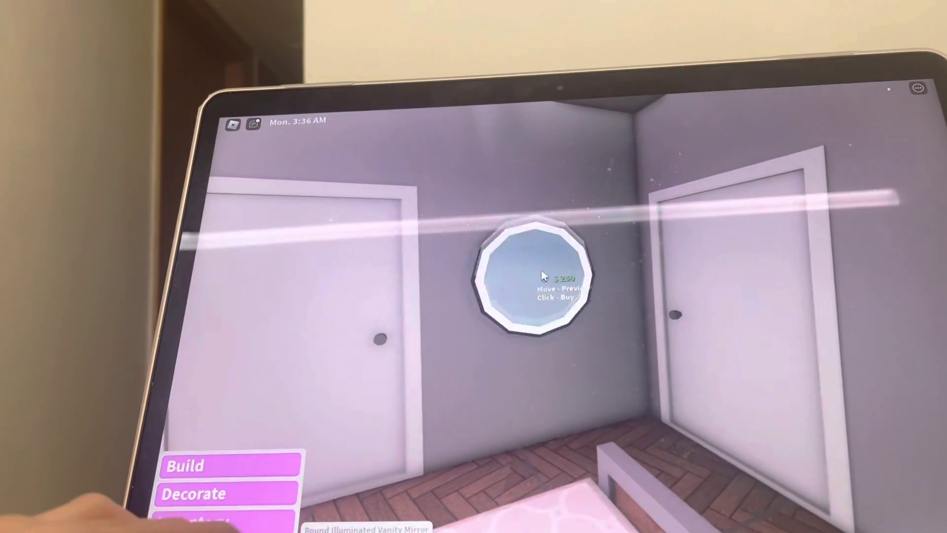
pyautogui.click(535, 252)
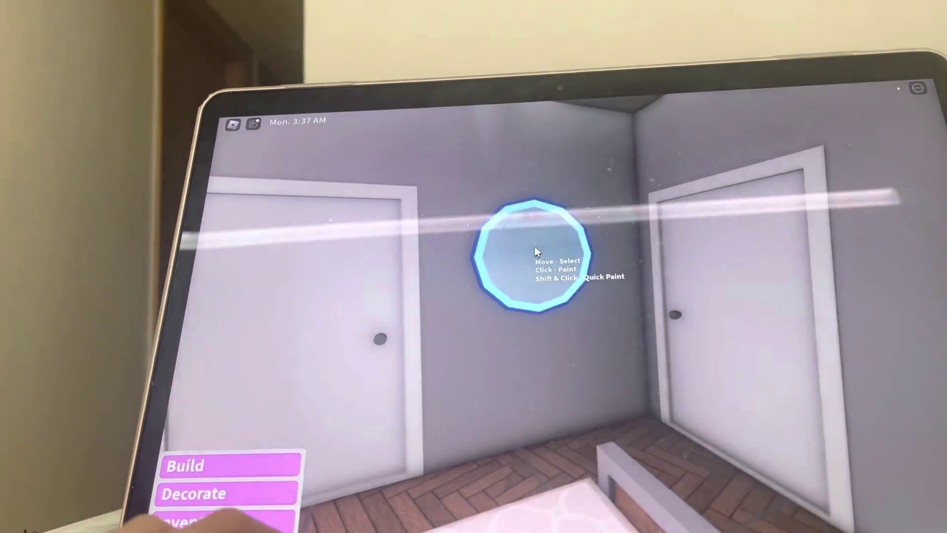
pyautogui.click(536, 252)
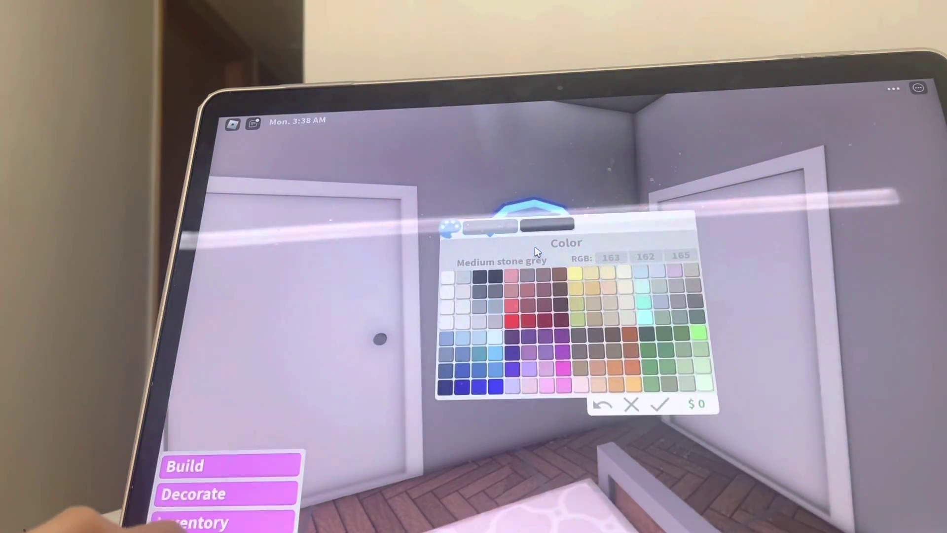
pyautogui.scroll(5, 535, 247)
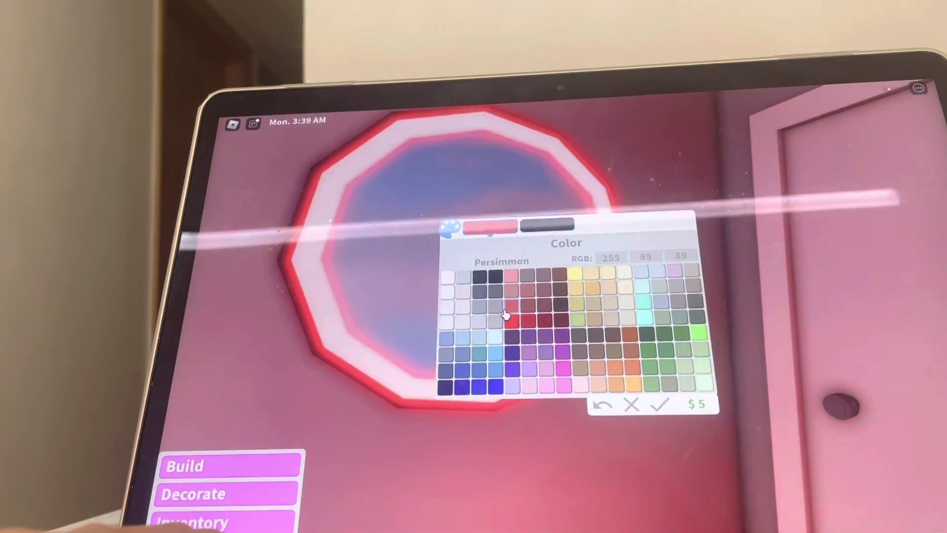
pyautogui.click(528, 337)
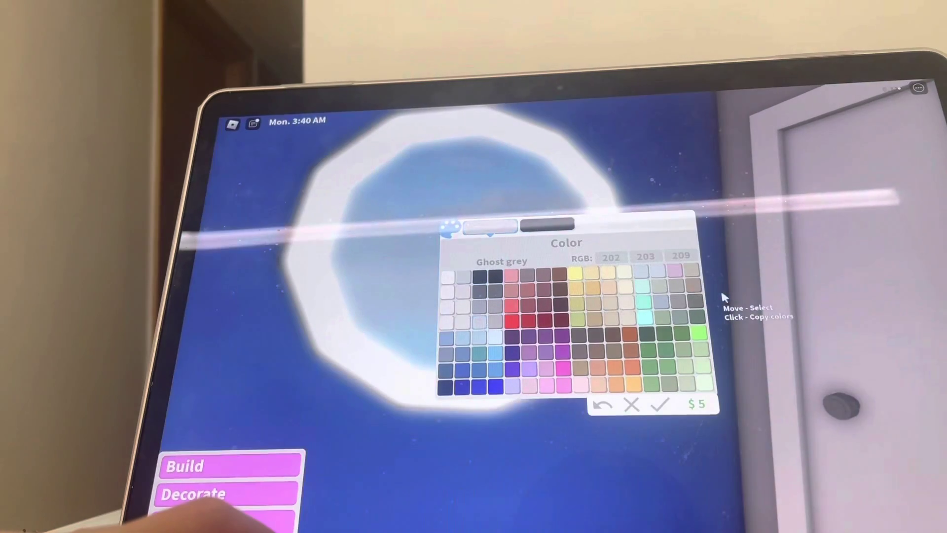
pyautogui.click(494, 323)
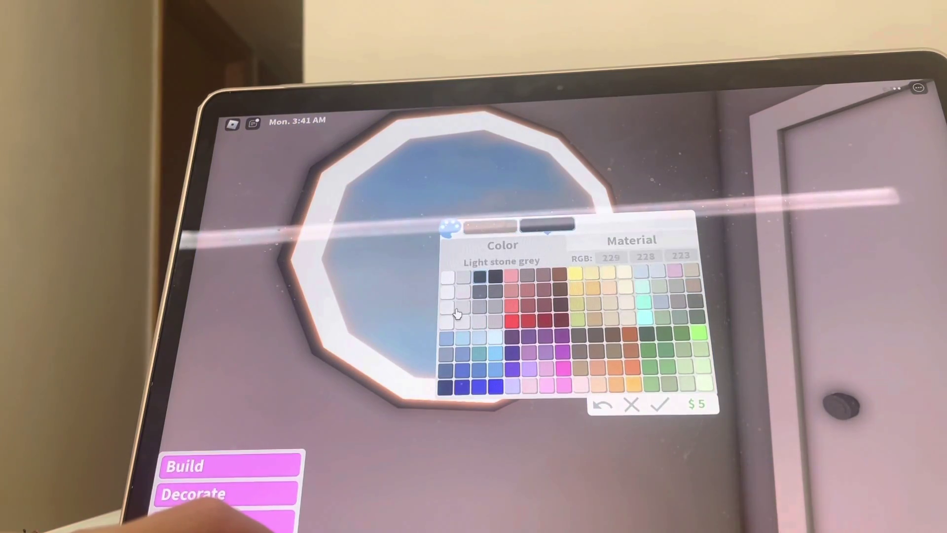
pyautogui.scroll(-5, 492, 320)
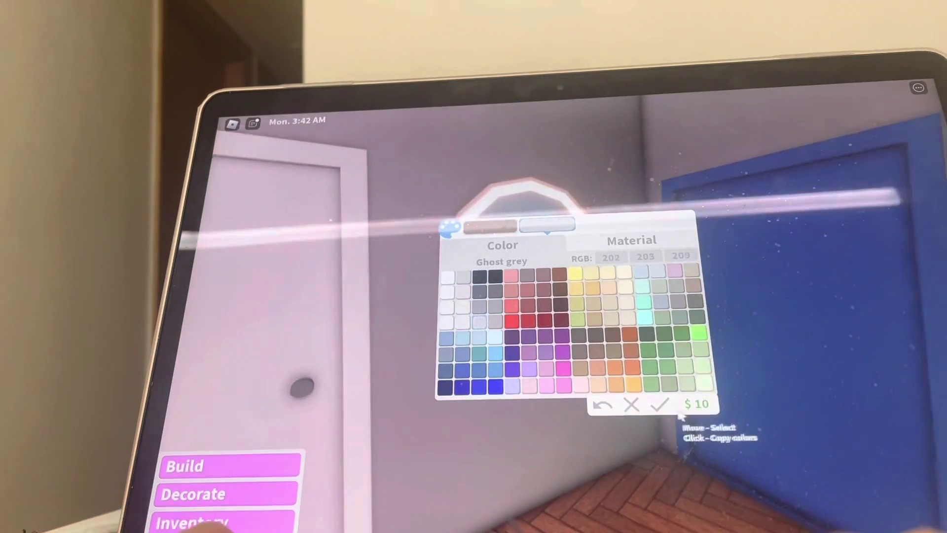
pyautogui.click(659, 405)
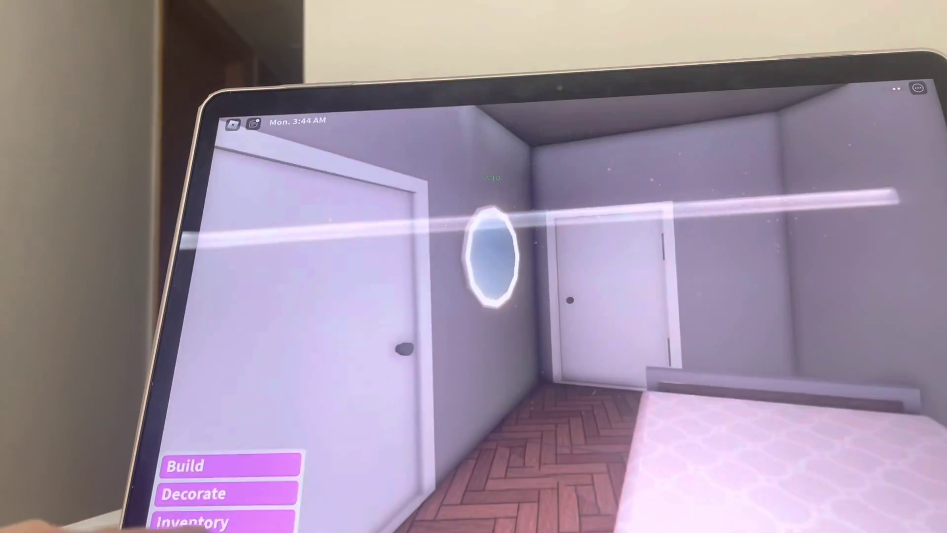
# Open Carpets and try placing the heart mat and the wooden bath mat
pyautogui.moveTo(658, 370); pyautogui.dragTo(278, 511)
pyautogui.click(216, 494)
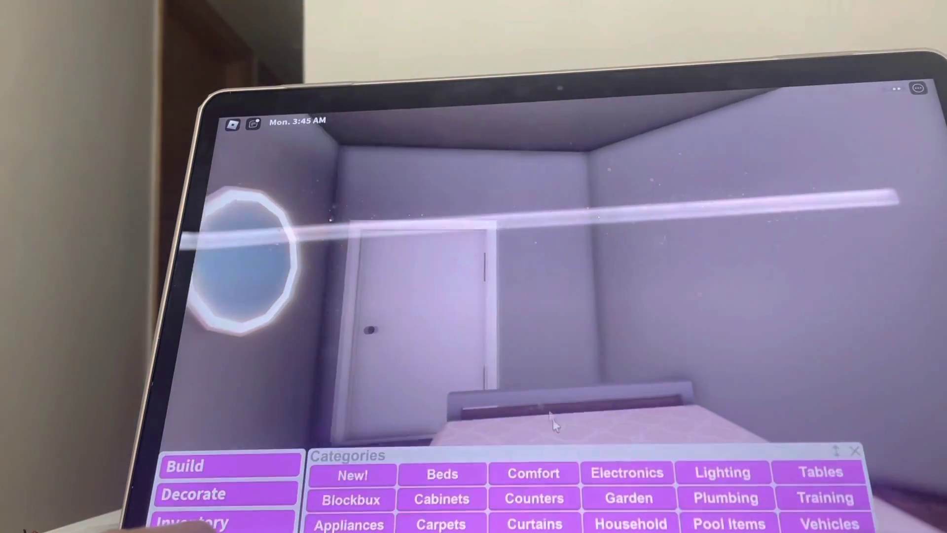
pyautogui.moveTo(553, 333); pyautogui.dragTo(371, 334)
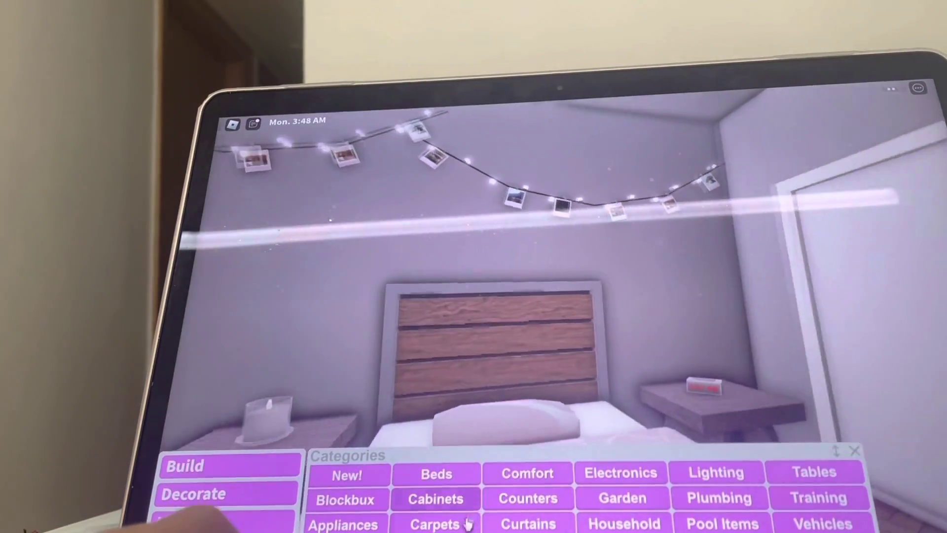
pyautogui.click(436, 523)
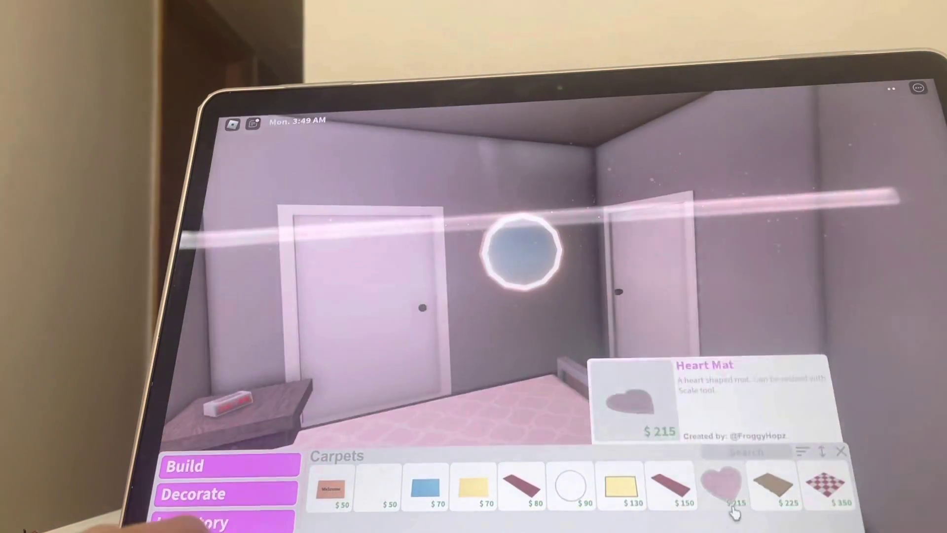
pyautogui.click(721, 485)
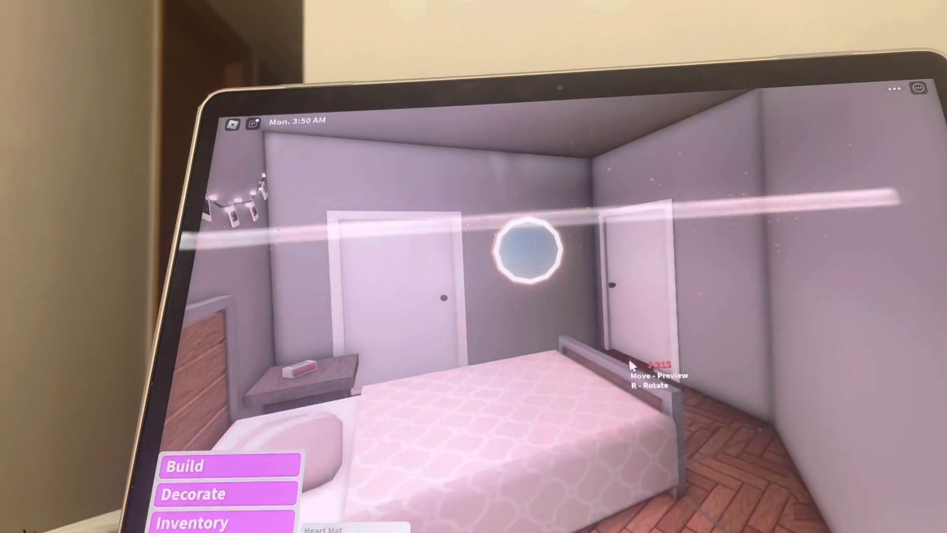
pyautogui.click(535, 472)
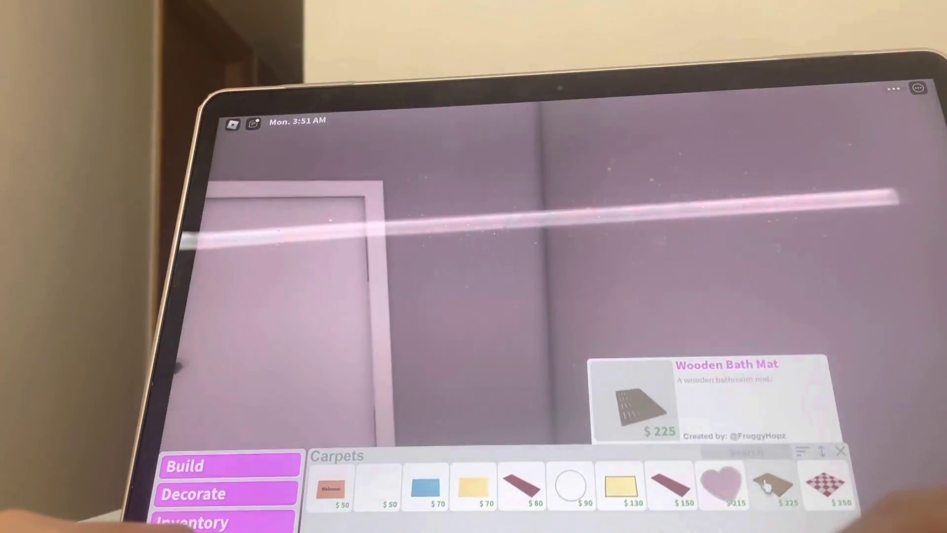
pyautogui.click(773, 485)
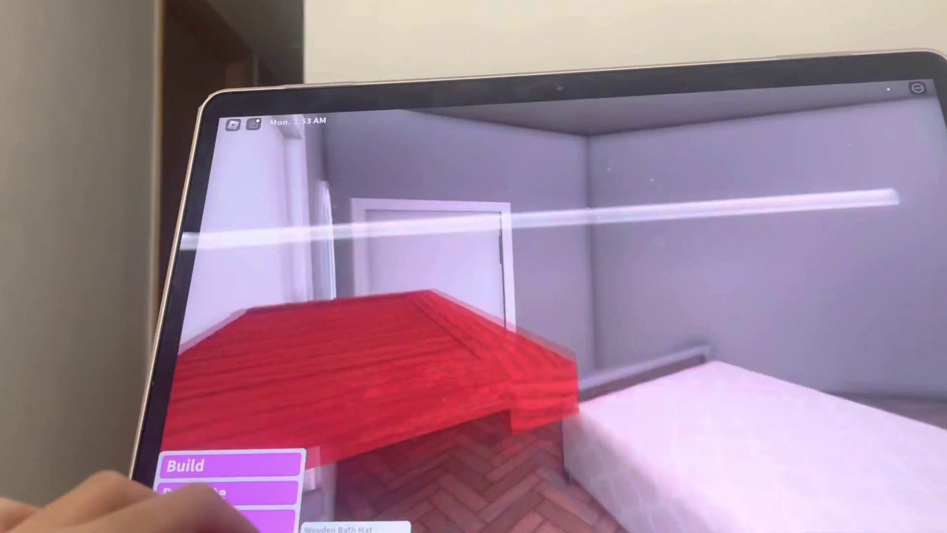
pyautogui.click(474, 370)
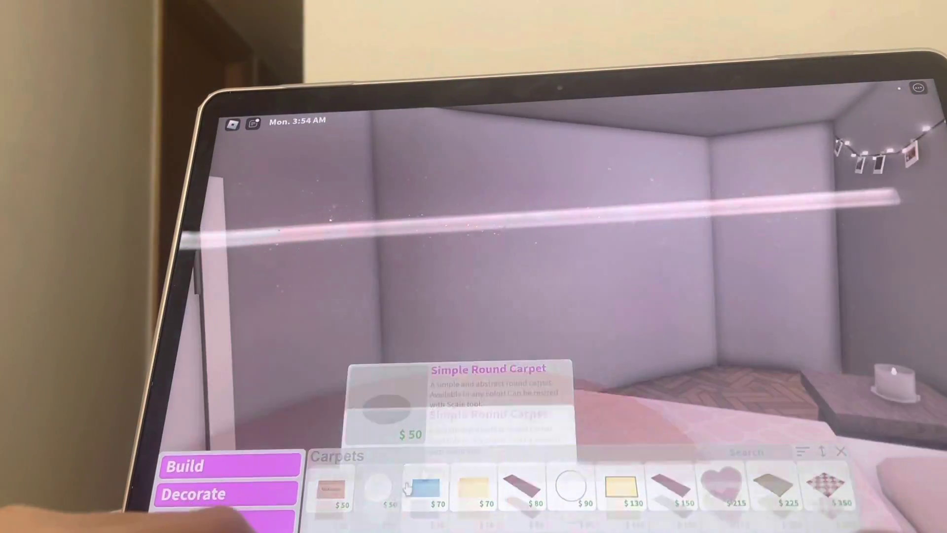
# Place a Simple Round Carpet beside the bed, paint it Ghost grey, and browse materials
pyautogui.click(381, 489)
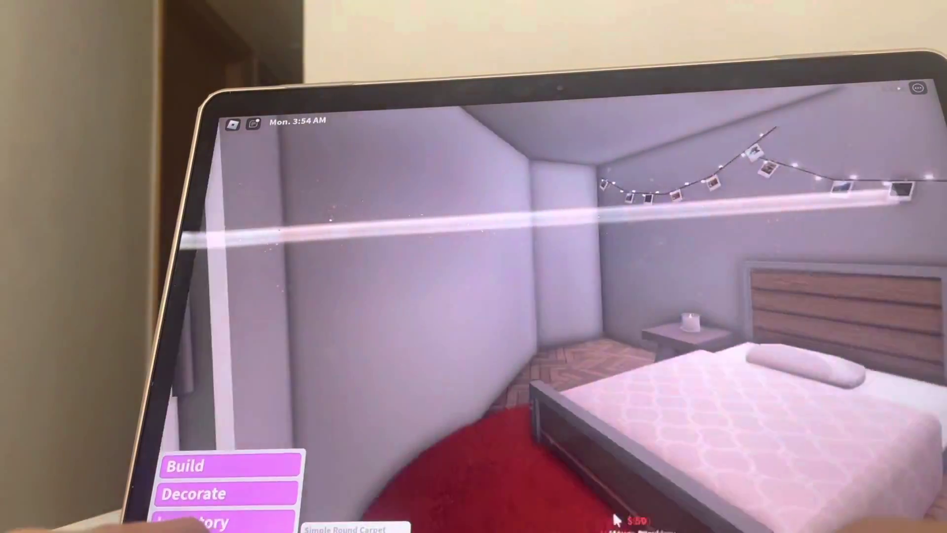
pyautogui.click(445, 296)
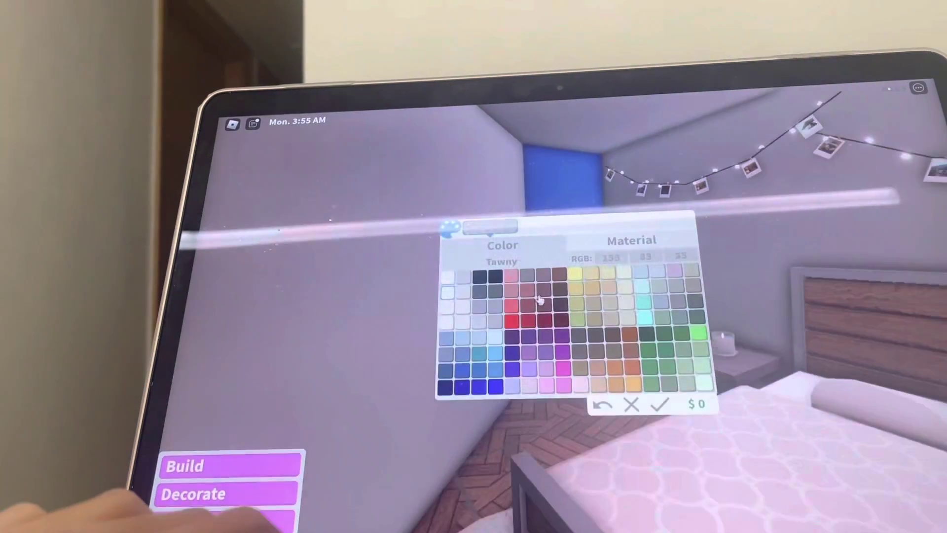
pyautogui.click(485, 329)
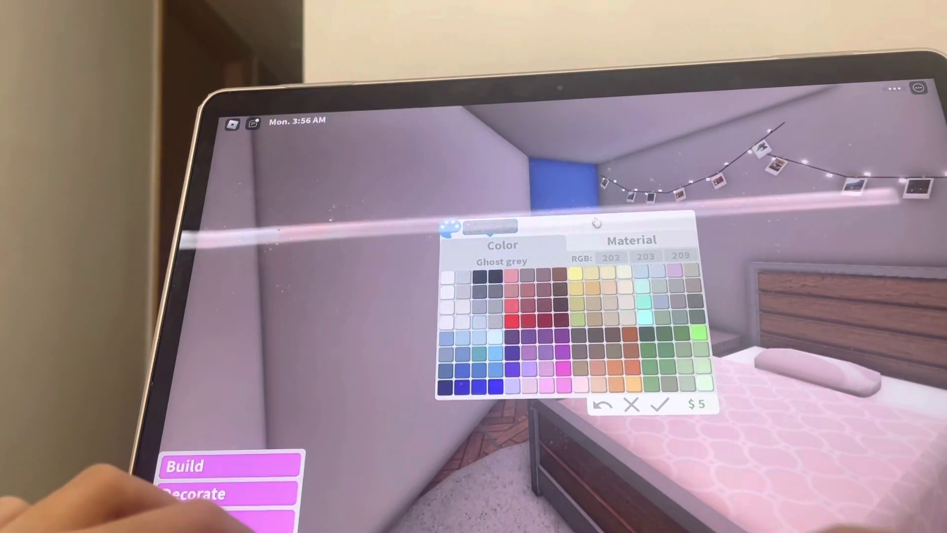
pyautogui.click(631, 241)
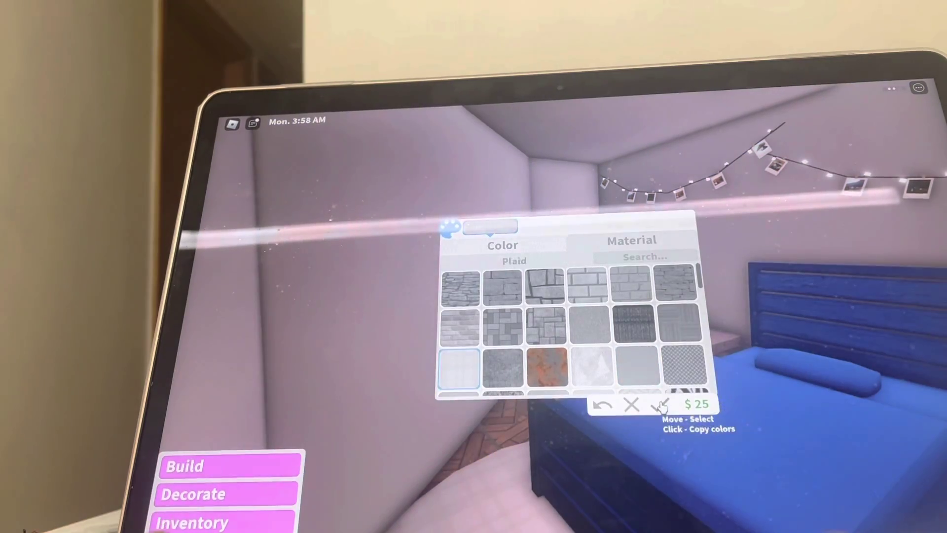
# Paint the two bedroom walls beside the bed in a light colour
pyautogui.click(661, 405)
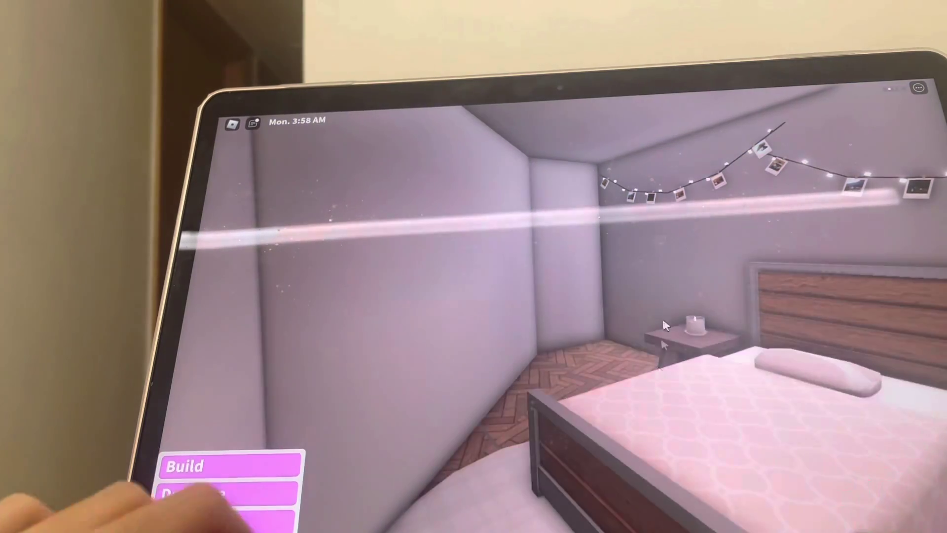
pyautogui.moveTo(518, 296); pyautogui.dragTo(681, 248)
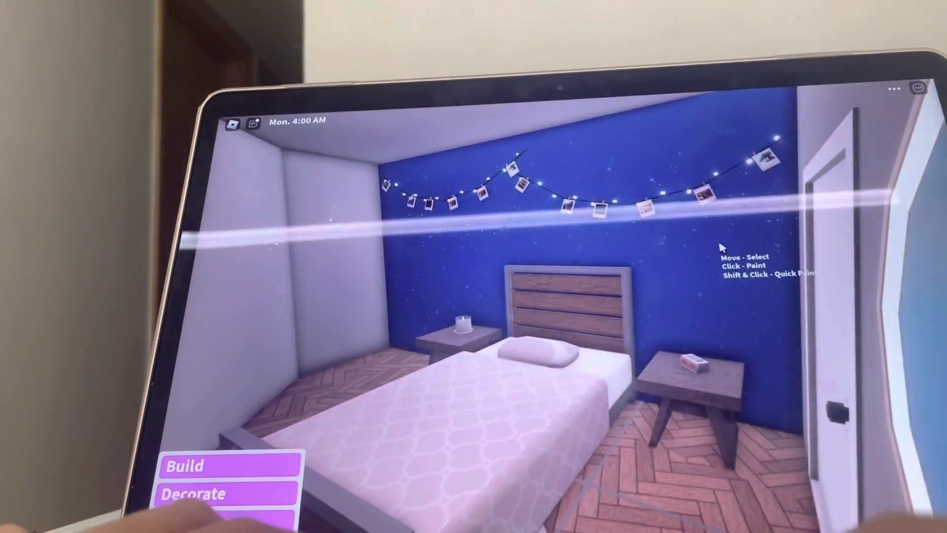
pyautogui.click(681, 247)
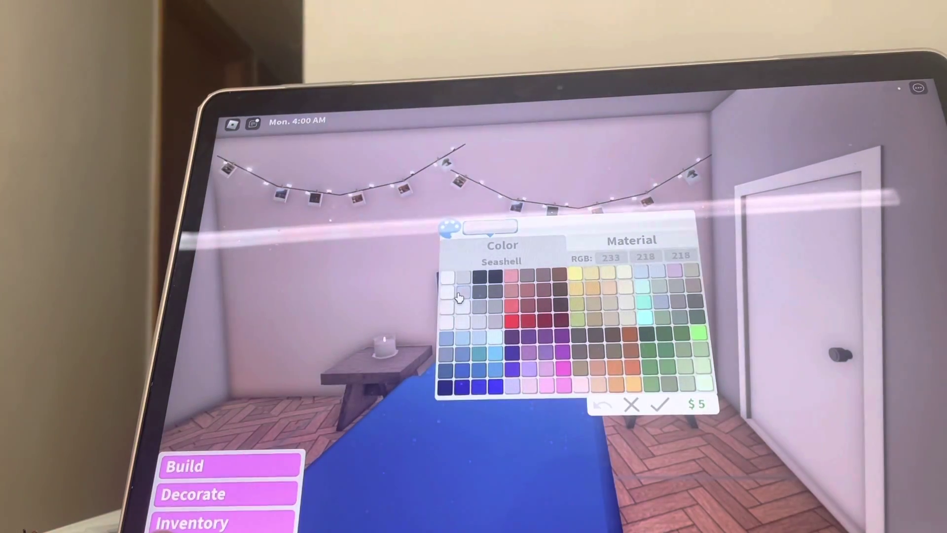
pyautogui.click(661, 408)
pyautogui.click(681, 223)
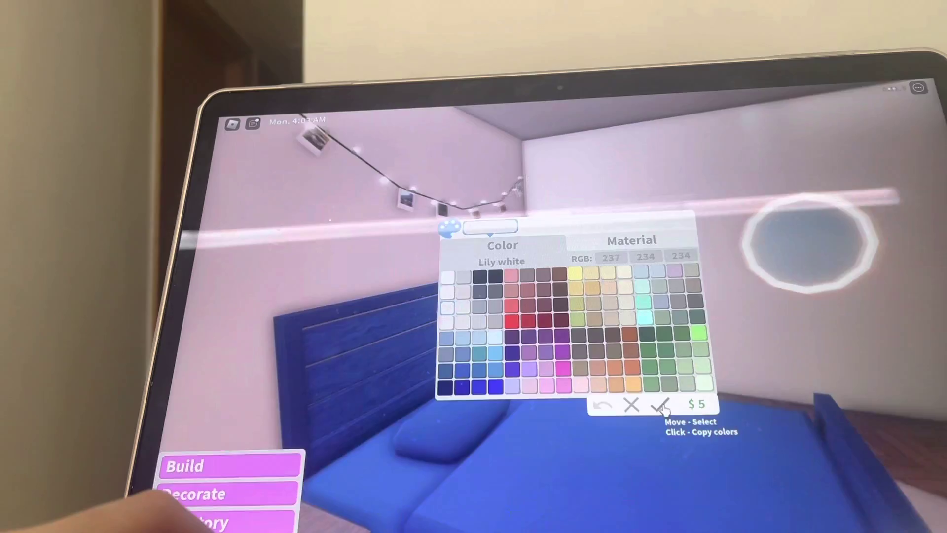
pyautogui.click(661, 405)
# Paint the walls on the opposite side of the bedroom
pyautogui.moveTo(518, 296); pyautogui.dragTo(370, 282)
pyautogui.click(532, 192)
pyautogui.moveTo(518, 178); pyautogui.dragTo(370, 177)
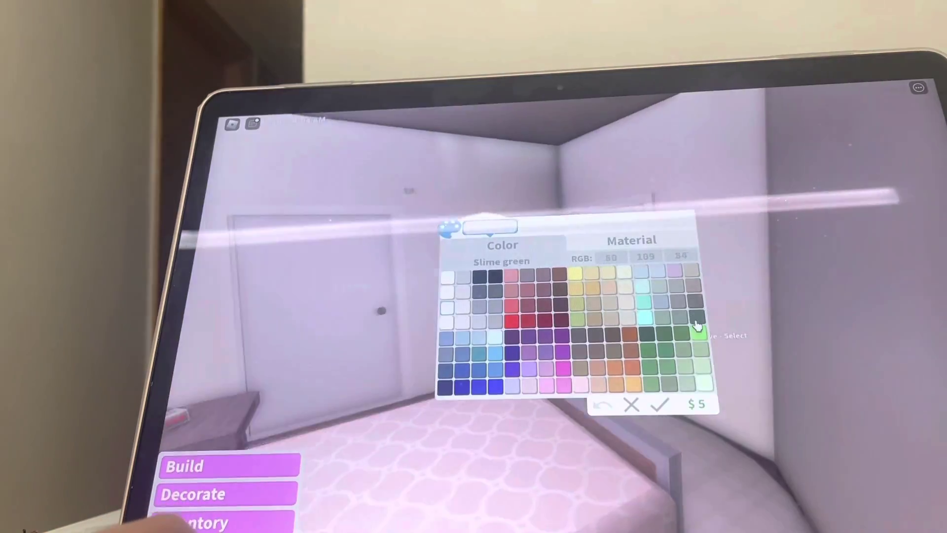
pyautogui.click(661, 405)
pyautogui.moveTo(592, 177); pyautogui.dragTo(445, 178)
pyautogui.click(537, 161)
# Finish the remaining bedroom walls in Lily white and Seashell
pyautogui.click(447, 276)
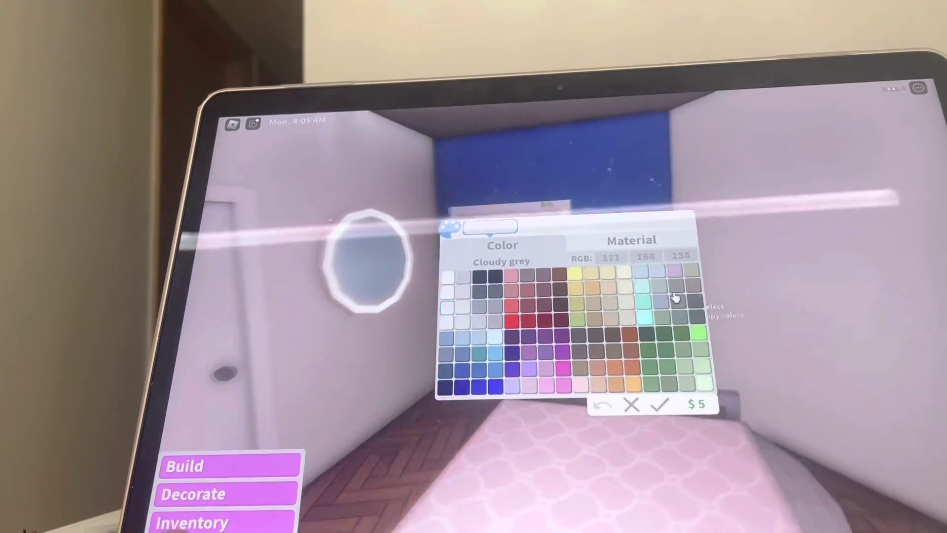
pyautogui.click(660, 405)
pyautogui.moveTo(518, 222)
pyautogui.mouseDown()
pyautogui.moveTo(666, 333)
pyautogui.moveTo(518, 222)
pyautogui.mouseUp()
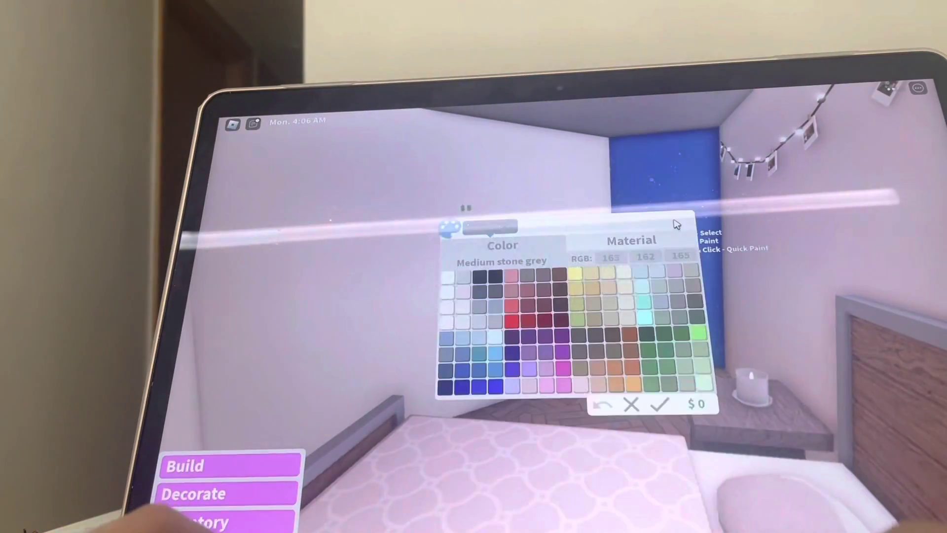
pyautogui.click(463, 294)
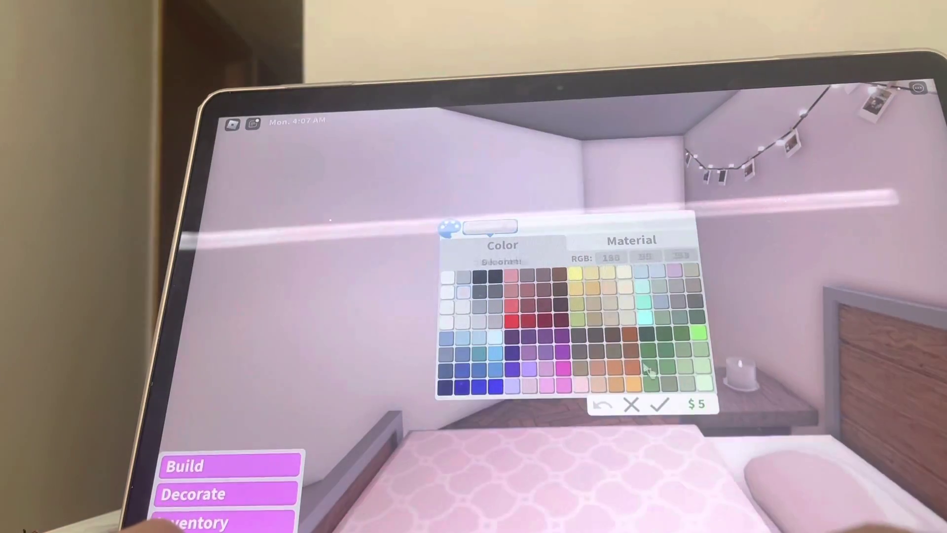
pyautogui.click(661, 405)
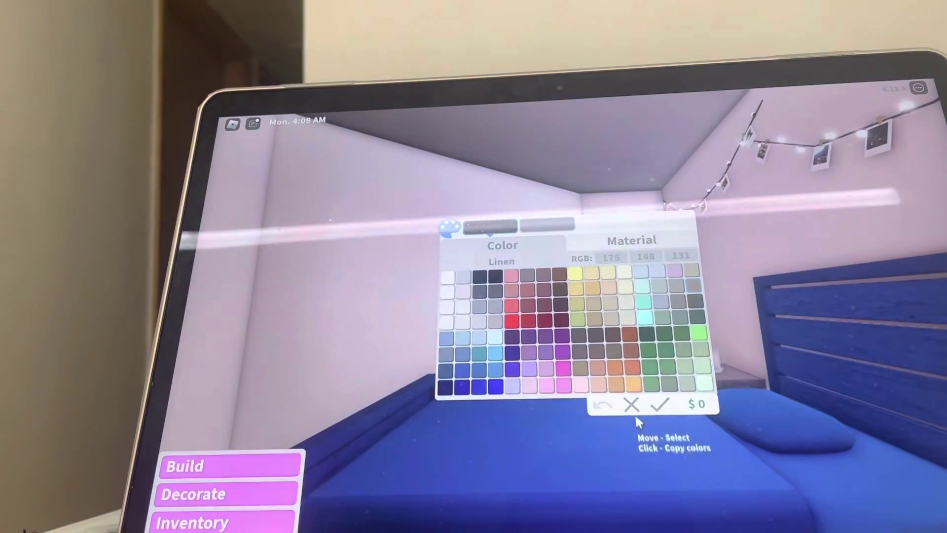
pyautogui.click(661, 405)
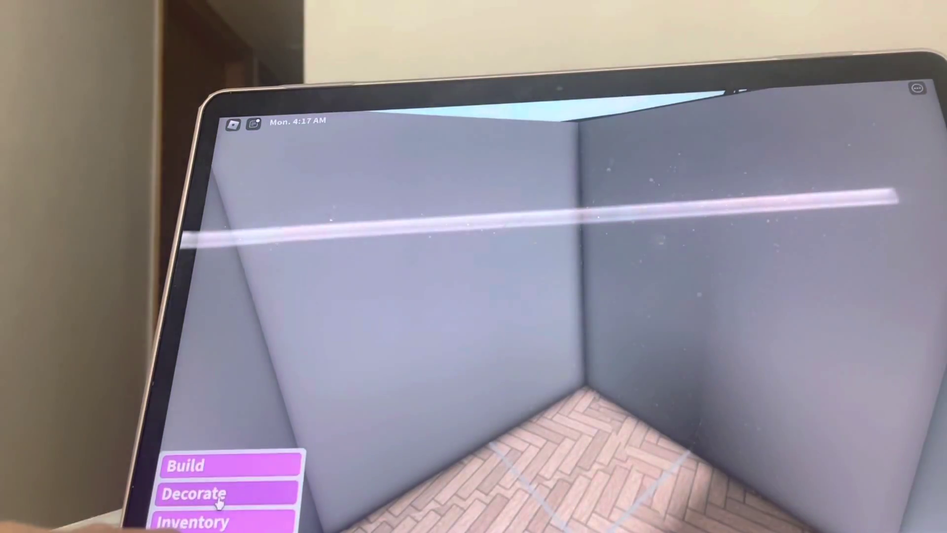
# Mount Industrial Pipe Shelves from Storage on the grey room wall
pyautogui.click(219, 500)
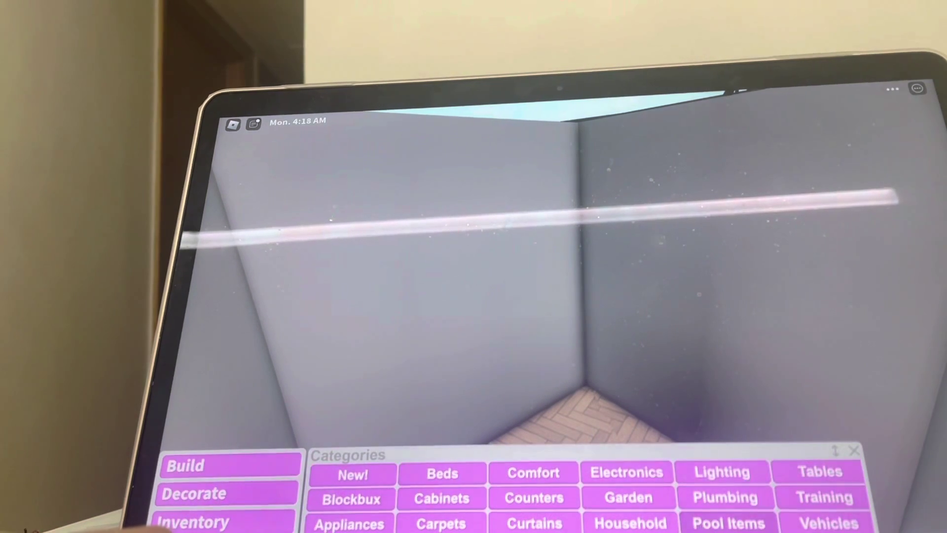
pyautogui.click(611, 334)
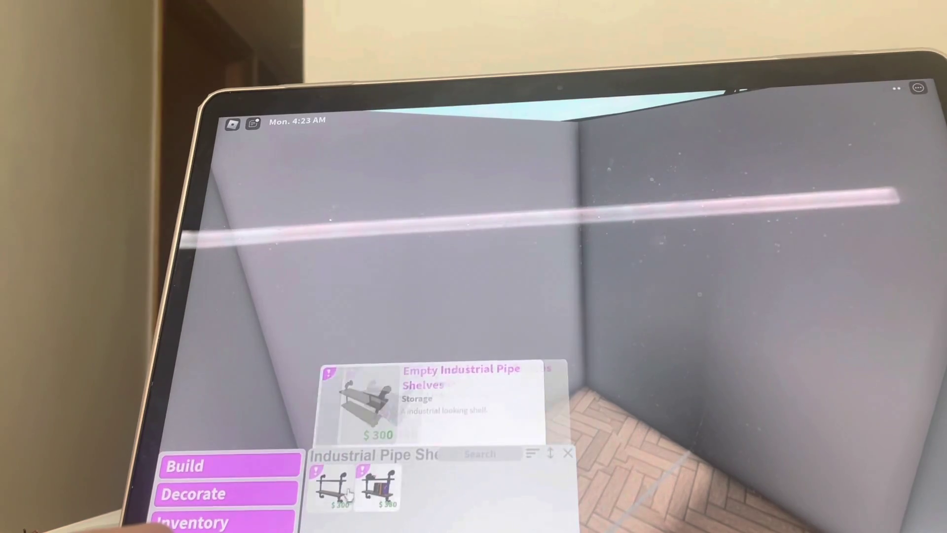
pyautogui.click(348, 510)
pyautogui.click(437, 219)
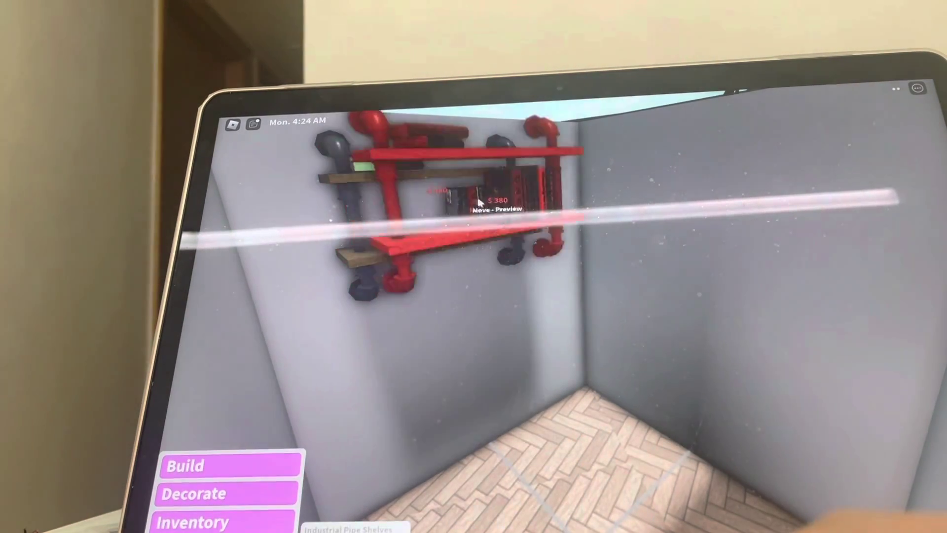
# Recolour the shelf pipes and parts in light grey shades
pyautogui.click(511, 215)
pyautogui.click(510, 275)
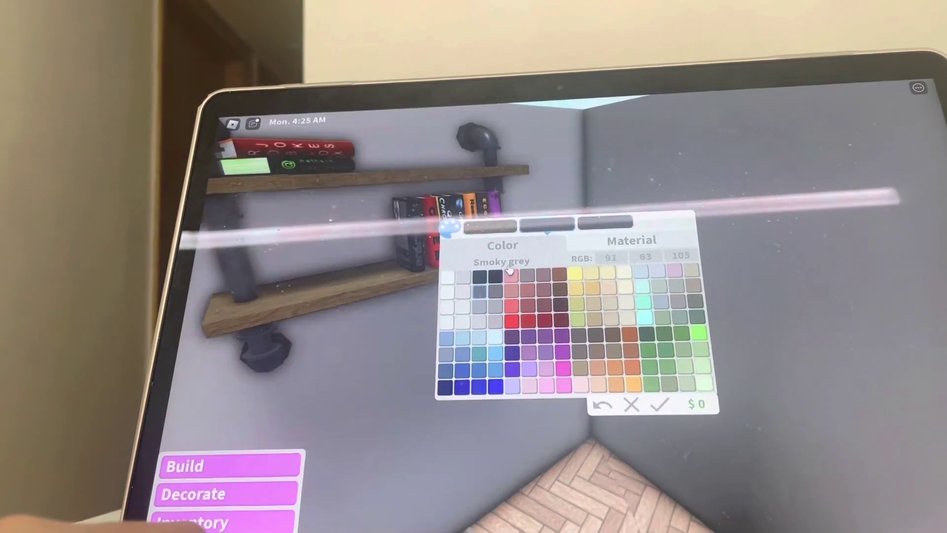
pyautogui.click(502, 298)
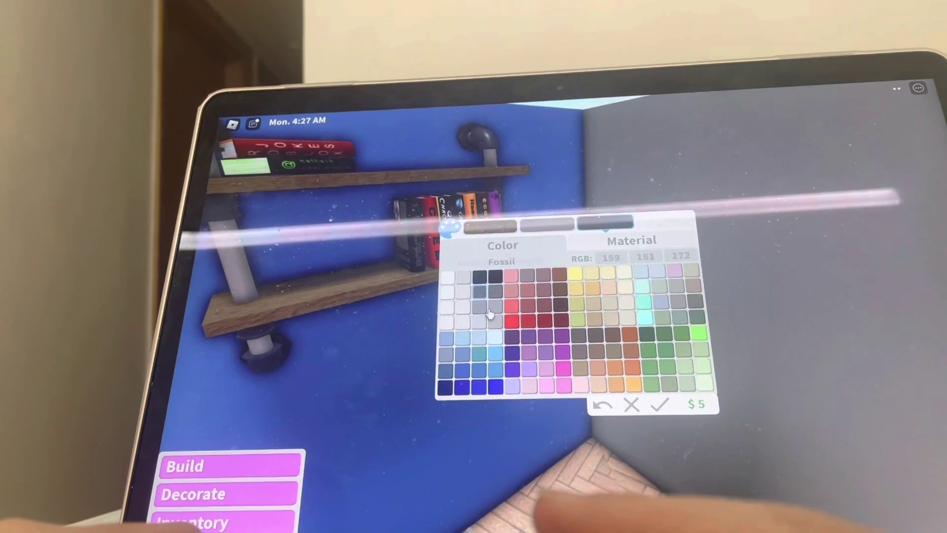
pyautogui.click(492, 313)
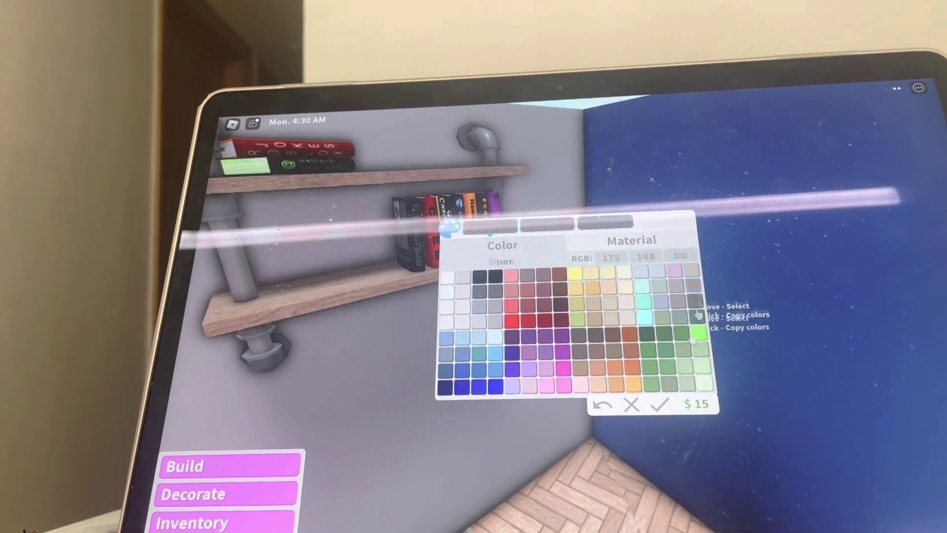
pyautogui.click(661, 405)
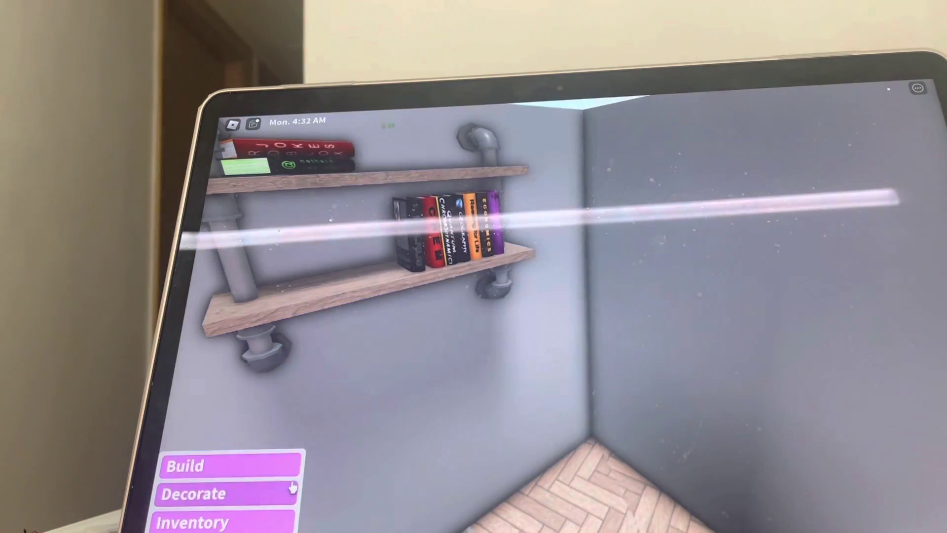
# Buy and place an Industrial Closet beside the shelf, discarding the wardrobe rack
pyautogui.click(194, 494)
pyautogui.click(353, 474)
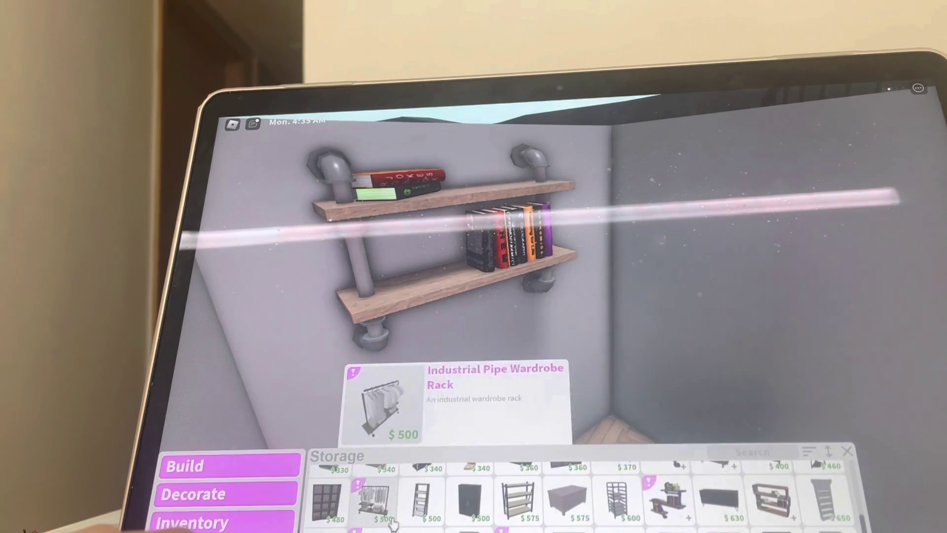
pyautogui.click(378, 504)
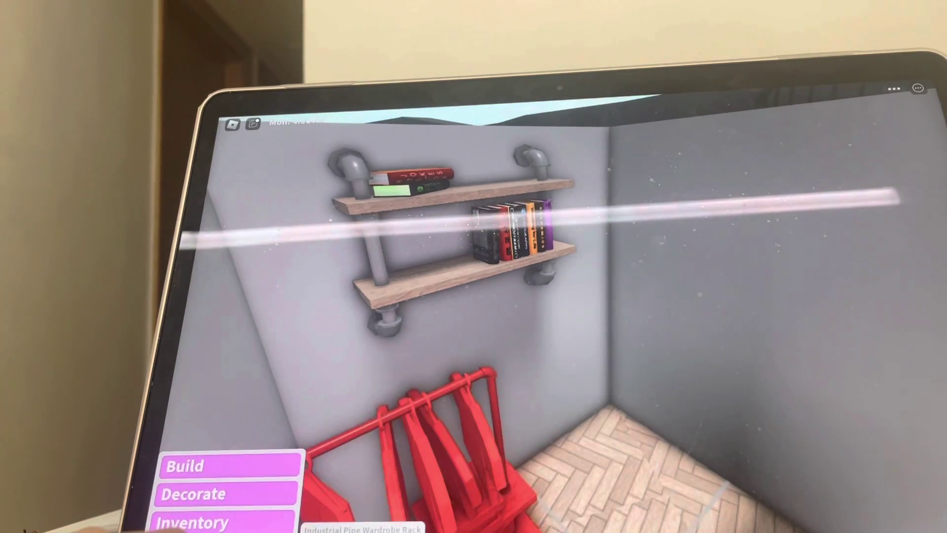
pyautogui.press('Escape')
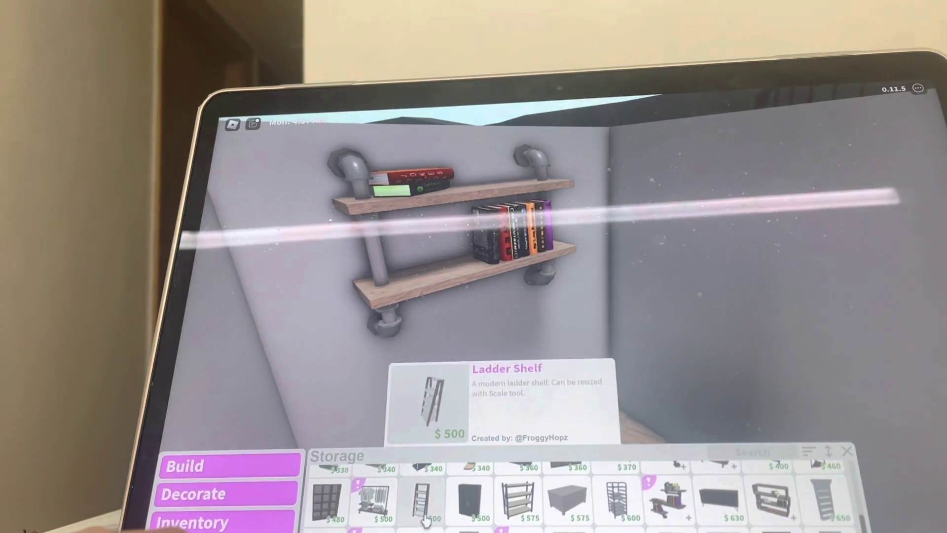
pyautogui.scroll(-1, 427, 522)
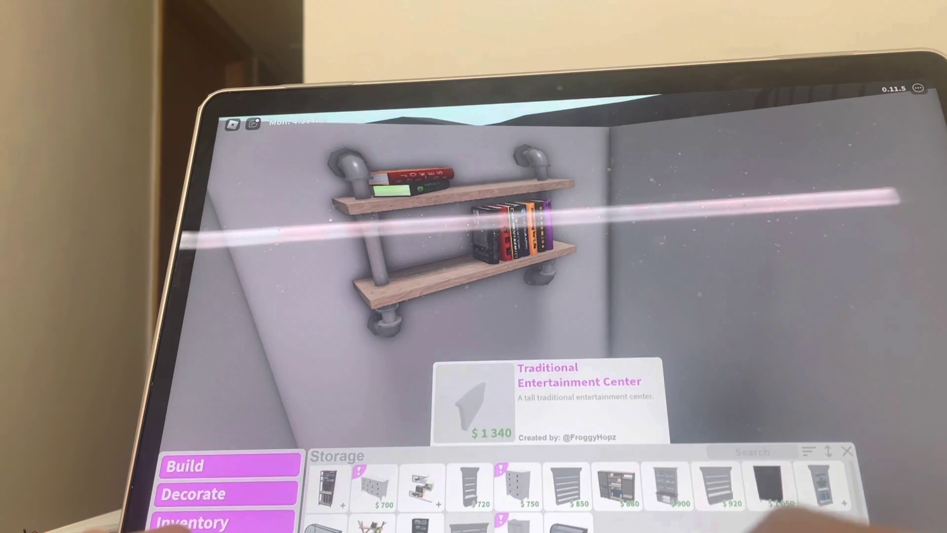
pyautogui.scroll(1, 427, 488)
pyautogui.click(384, 511)
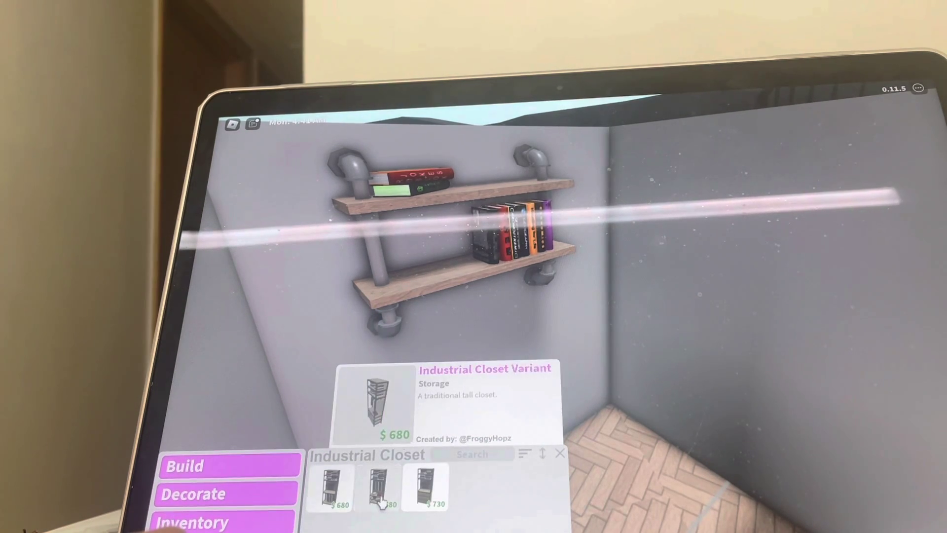
pyautogui.click(329, 493)
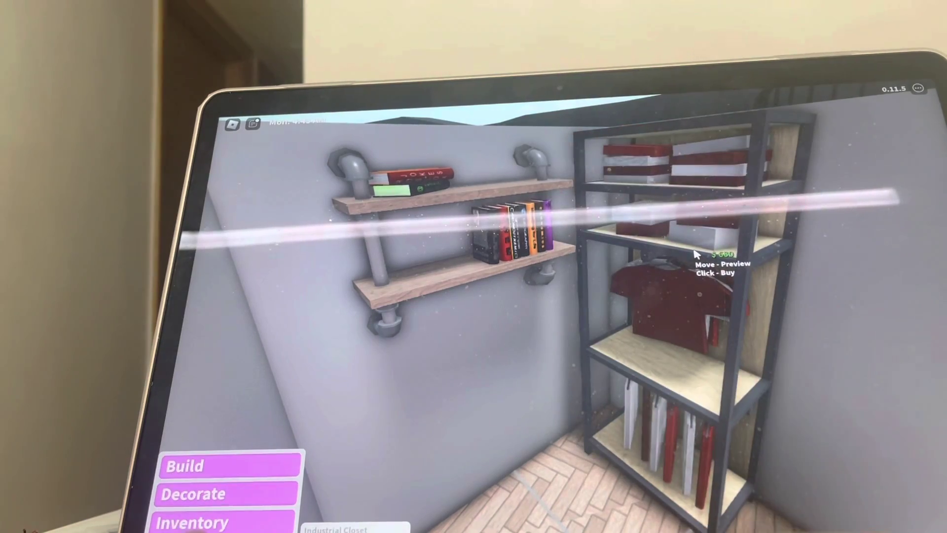
pyautogui.click(696, 254)
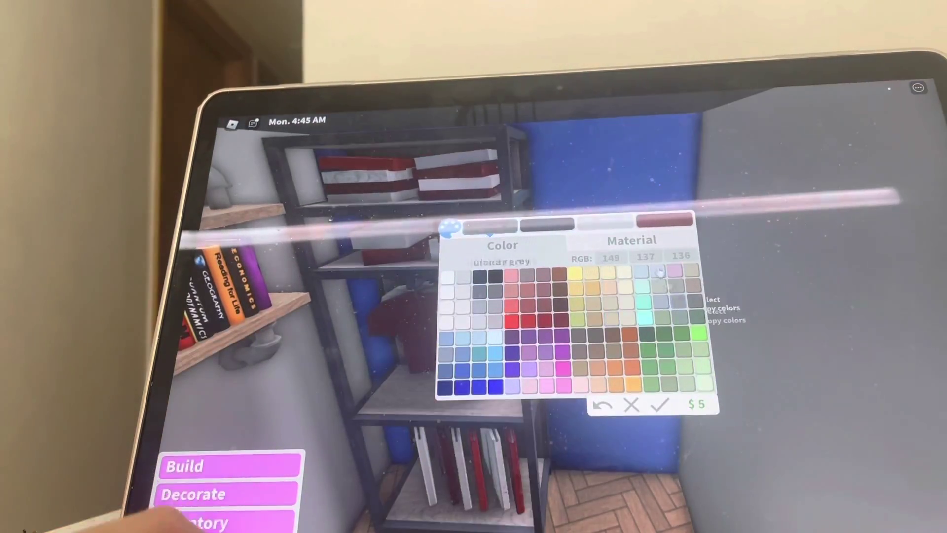
# Colour the closet's first part grey and its fourth part Seashell white
pyautogui.click(549, 227)
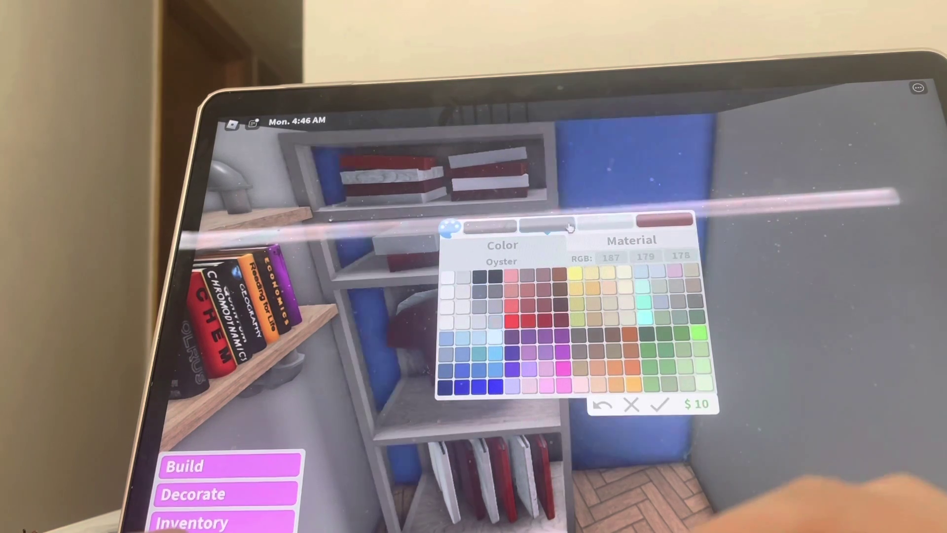
pyautogui.click(605, 225)
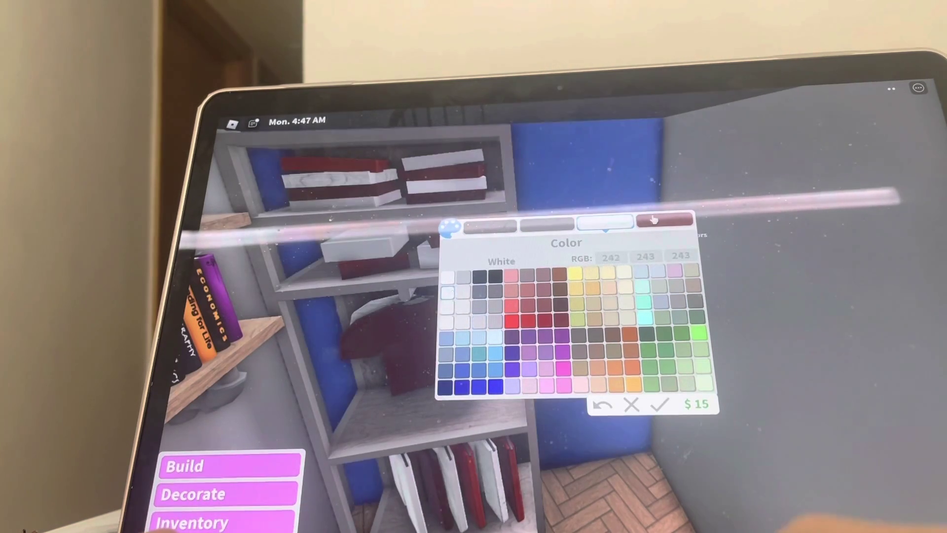
pyautogui.click(659, 220)
pyautogui.click(552, 303)
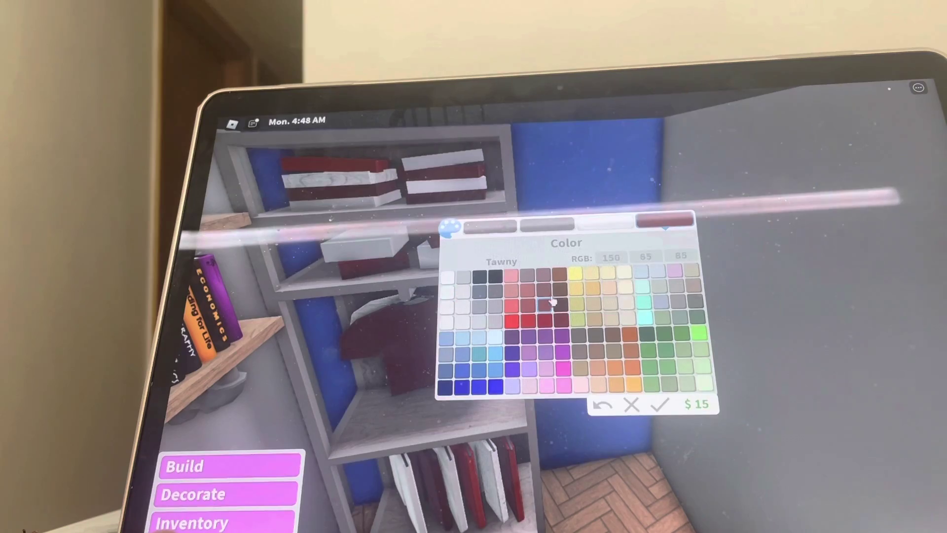
pyautogui.click(468, 300)
pyautogui.click(654, 406)
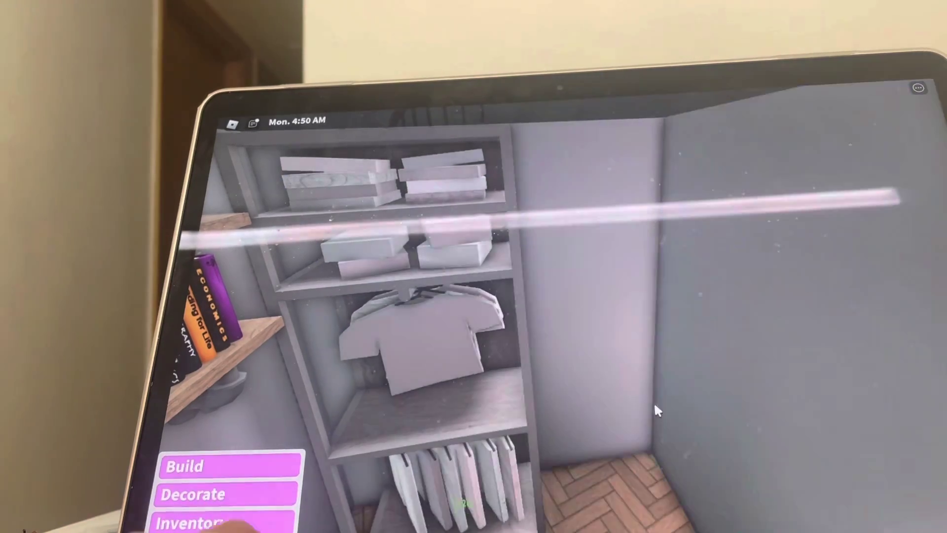
pyautogui.scroll(-5, 653, 402)
pyautogui.scroll(-3, 654, 401)
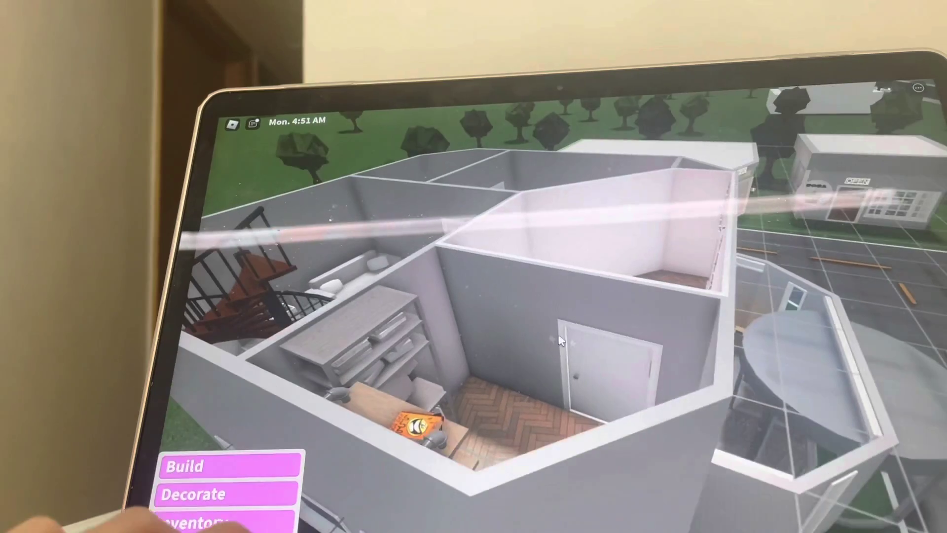
# Paint the first shelf-room wall Lily white
pyautogui.click(527, 331)
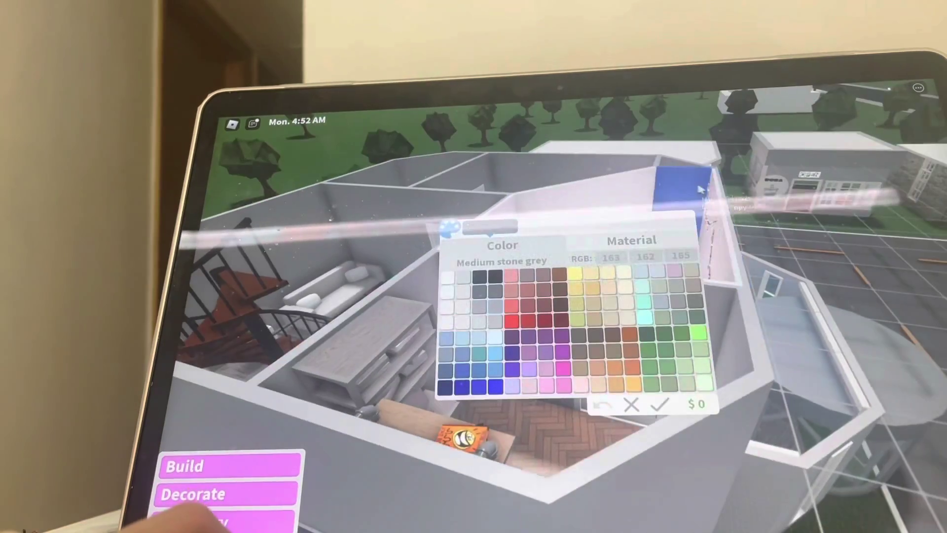
pyautogui.click(447, 320)
pyautogui.scroll(3, 666, 414)
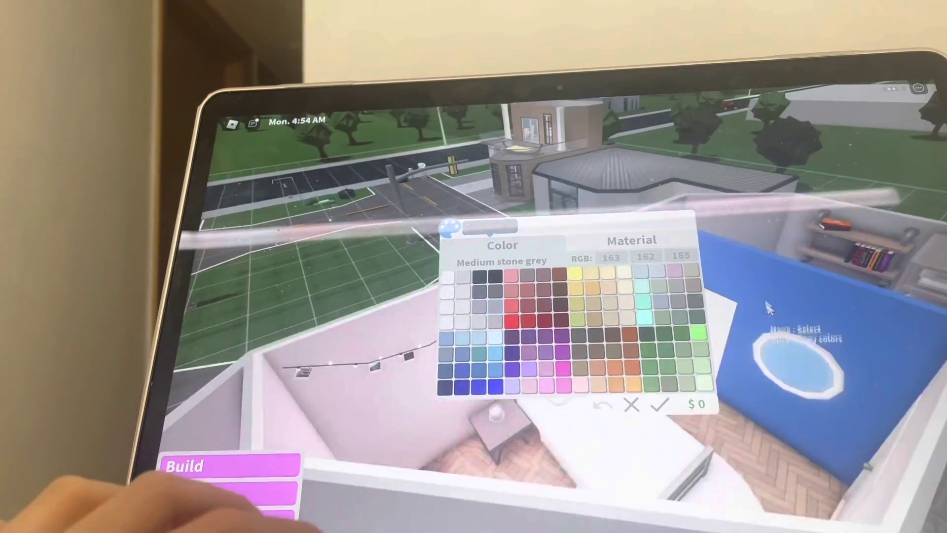
pyautogui.click(447, 307)
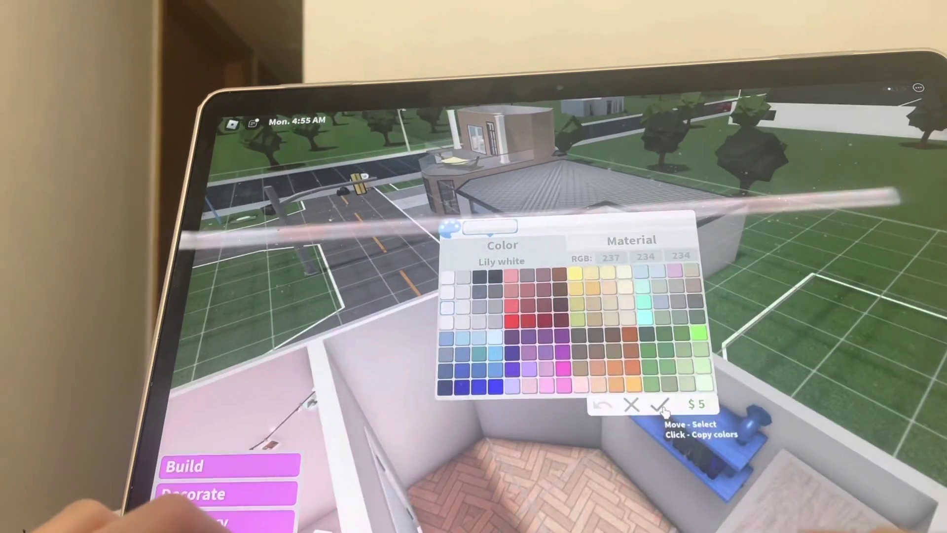
pyautogui.click(661, 404)
# Repaint the remaining walls, including the blue one, in Lily white, Seashell and white
pyautogui.click(529, 369)
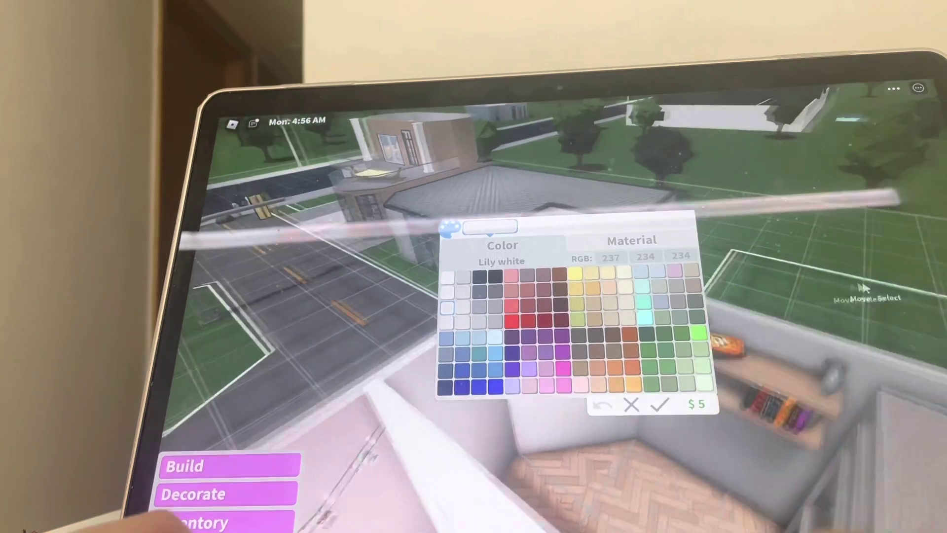
pyautogui.click(655, 405)
pyautogui.click(842, 333)
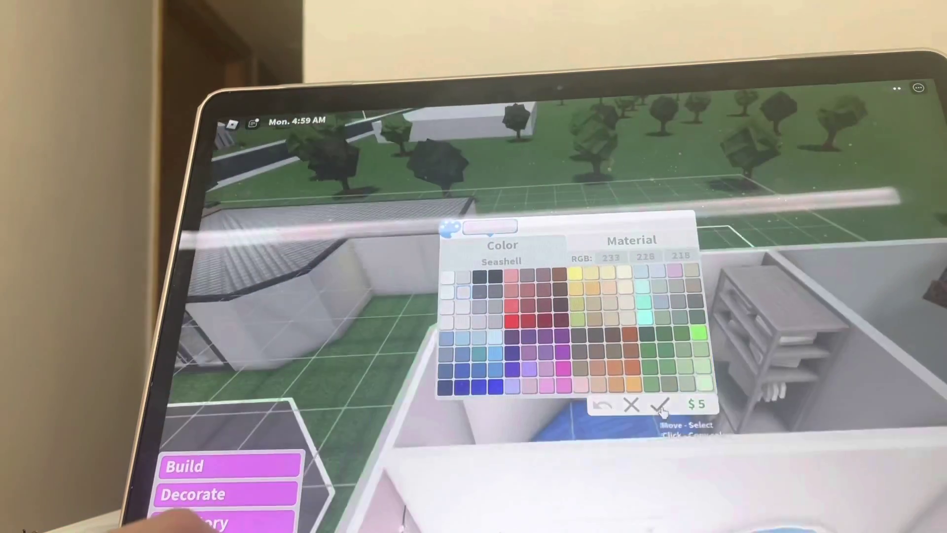
pyautogui.click(661, 409)
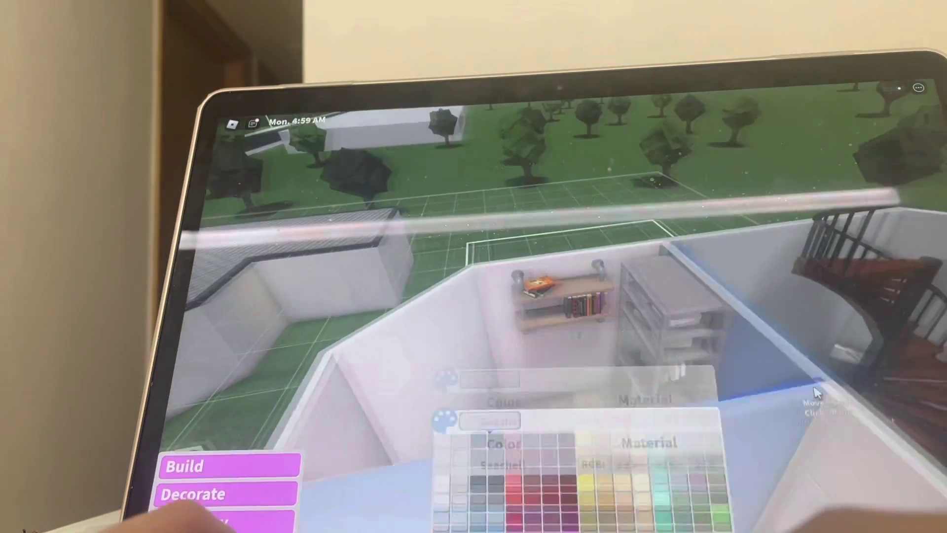
pyautogui.click(769, 356)
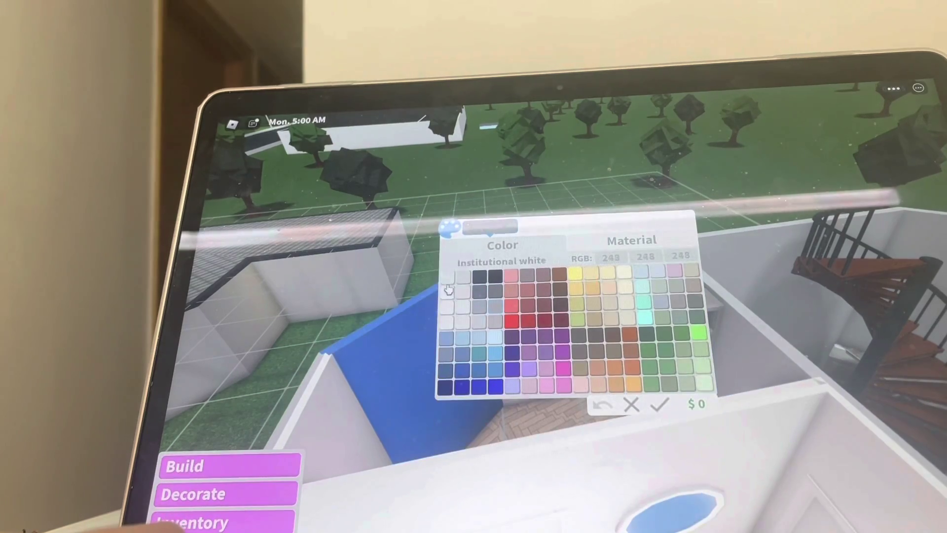
pyautogui.scroll(3, 447, 292)
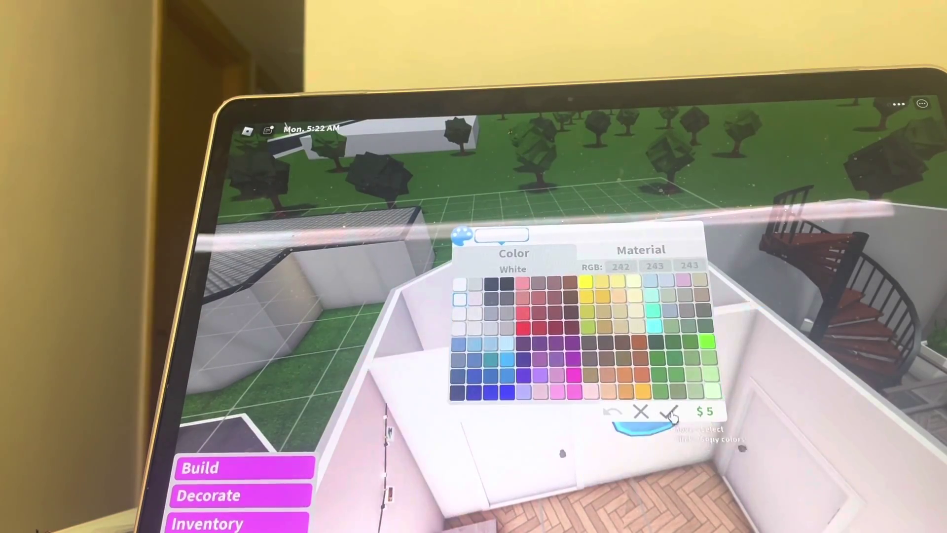
pyautogui.click(670, 413)
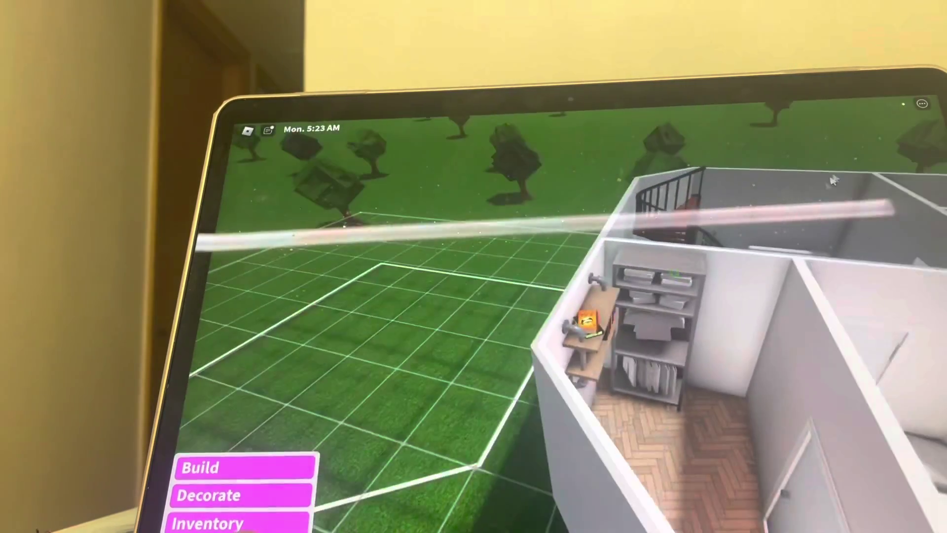
# Orbit the camera past the shelf corner into the empty grey room
pyautogui.moveTo(832, 180); pyautogui.dragTo(518, 223)
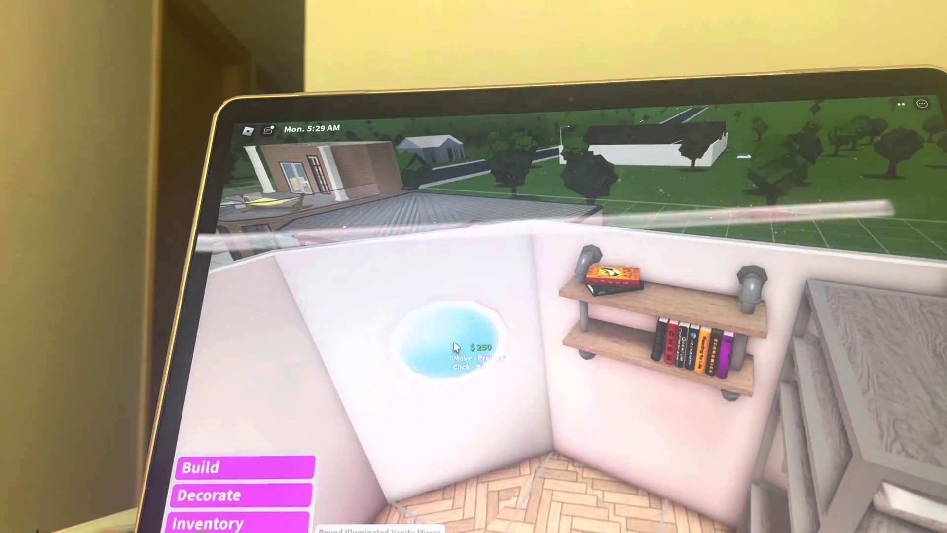
pyautogui.moveTo(477, 309)
pyautogui.mouseDown()
pyautogui.moveTo(454, 341)
pyautogui.moveTo(877, 459)
pyautogui.moveTo(517, 333)
pyautogui.moveTo(599, 358)
pyautogui.mouseUp()
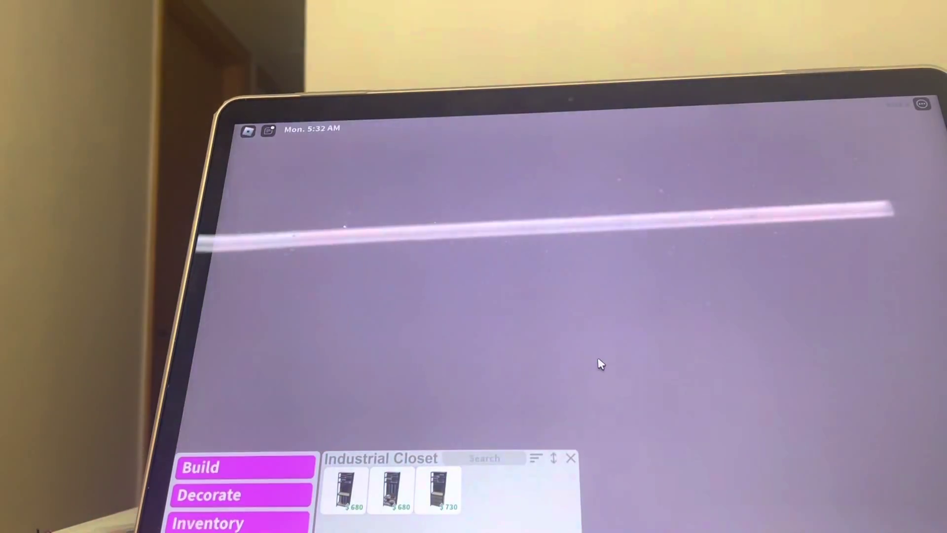
pyautogui.rightClick(598, 358)
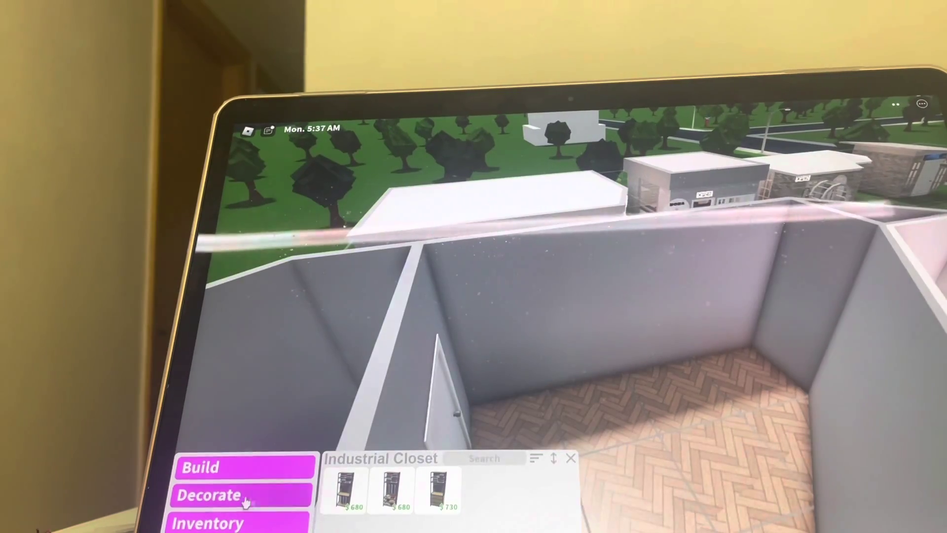
# Place a rotated Shaker Island end counter on the grey room floor
pyautogui.moveTo(383, 402)
pyautogui.mouseDown()
pyautogui.moveTo(534, 372)
pyautogui.moveTo(643, 365)
pyautogui.moveTo(632, 374)
pyautogui.moveTo(704, 455)
pyautogui.mouseUp()
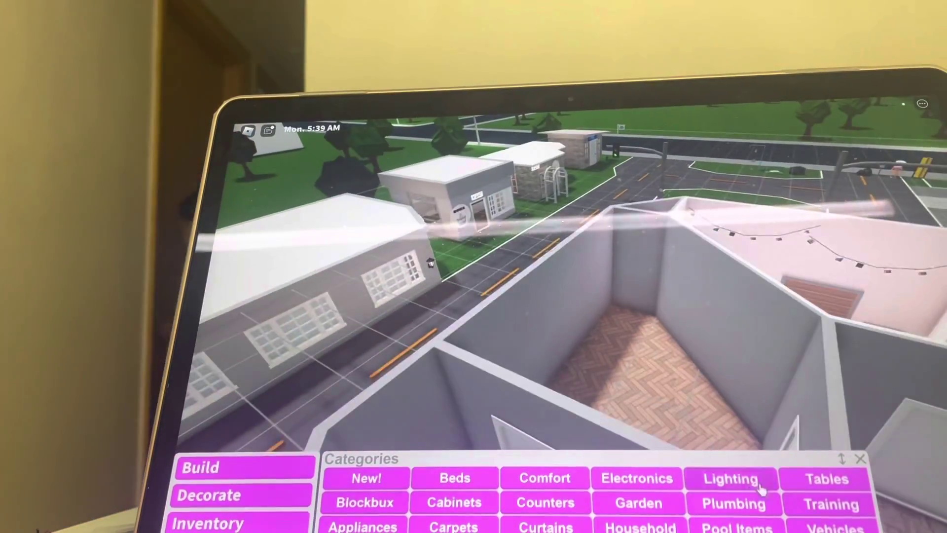
pyautogui.click(532, 504)
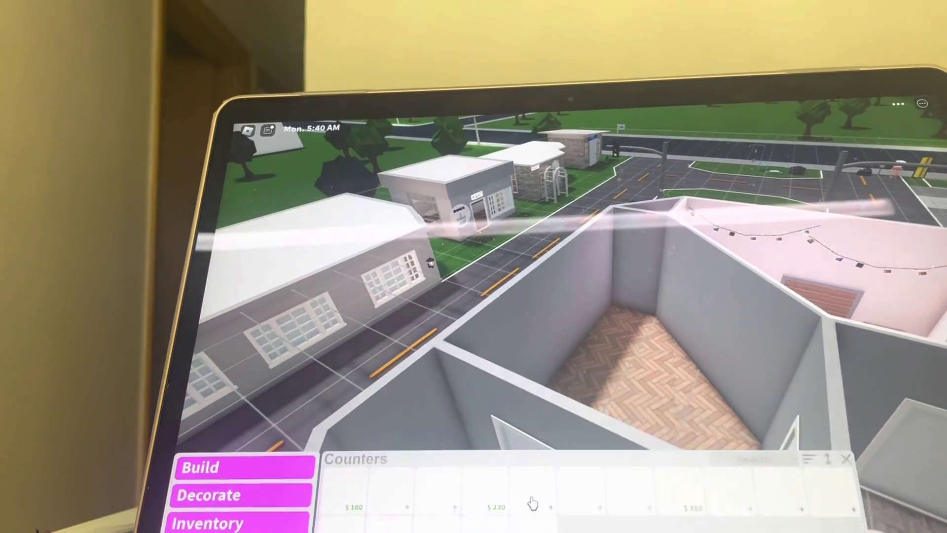
pyautogui.click(450, 488)
pyautogui.moveTo(518, 296); pyautogui.dragTo(666, 281)
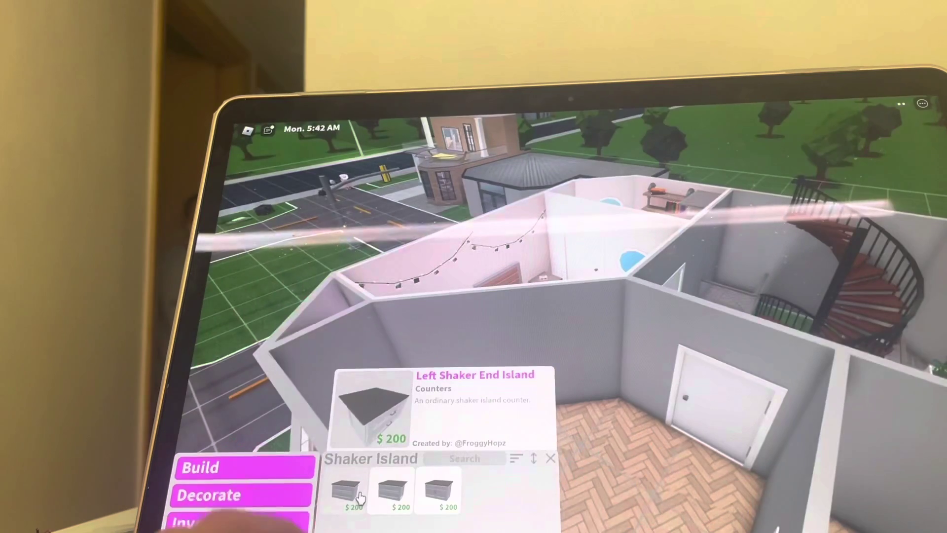
pyautogui.click(360, 496)
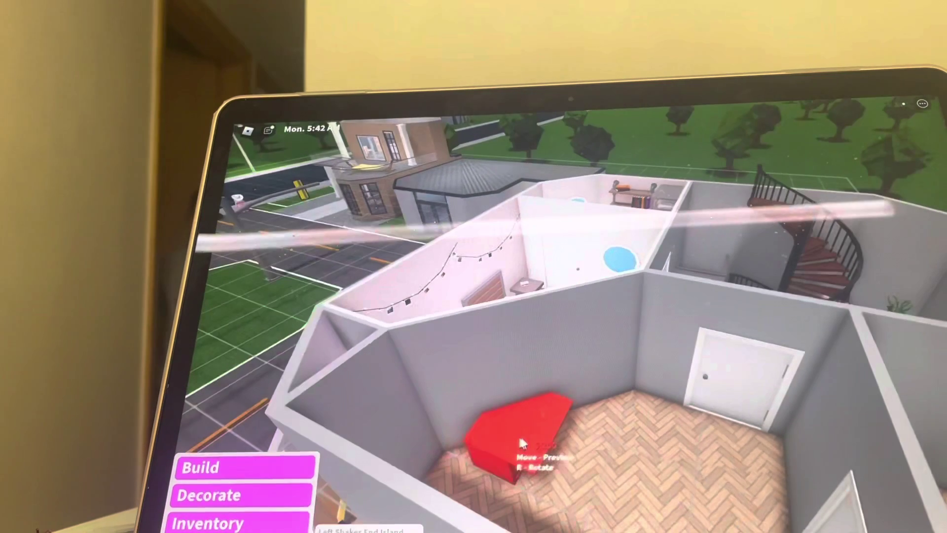
pyautogui.press('r')
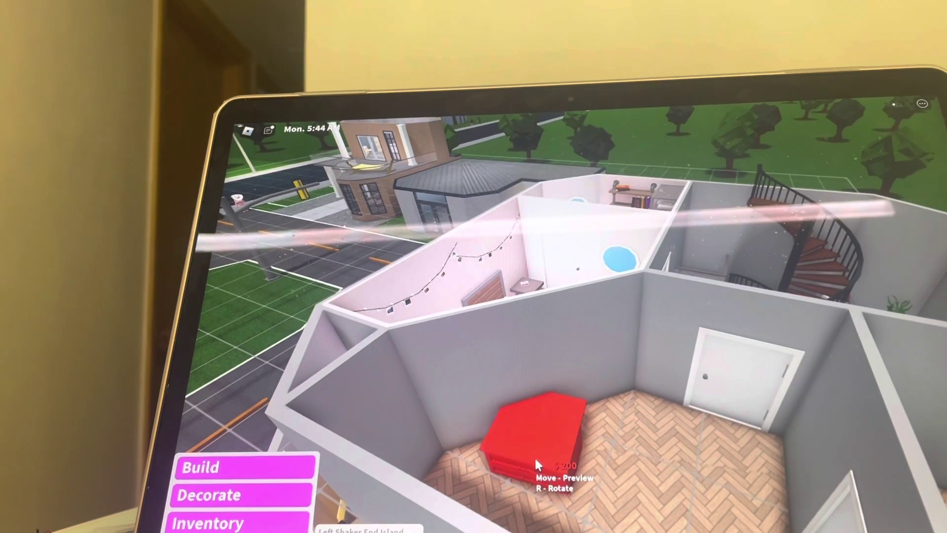
pyautogui.press('r')
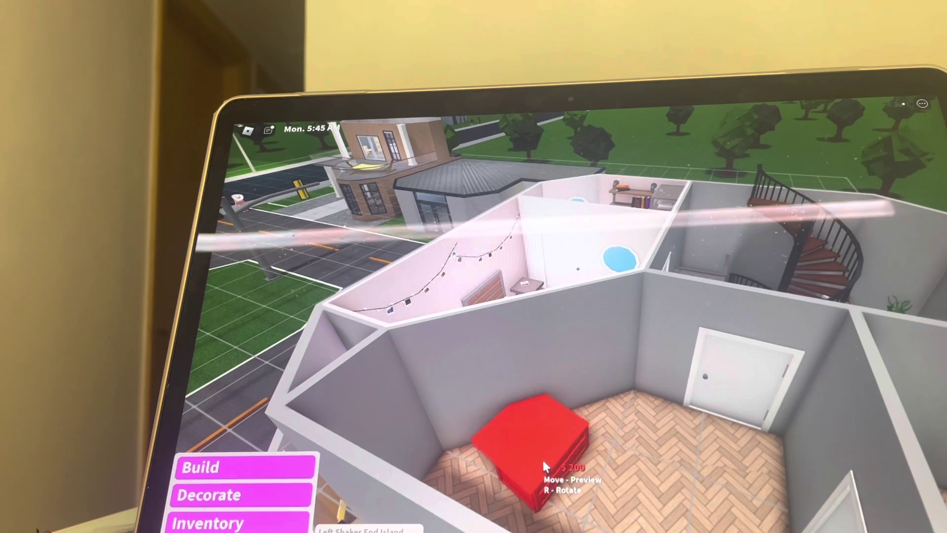
pyautogui.press('r')
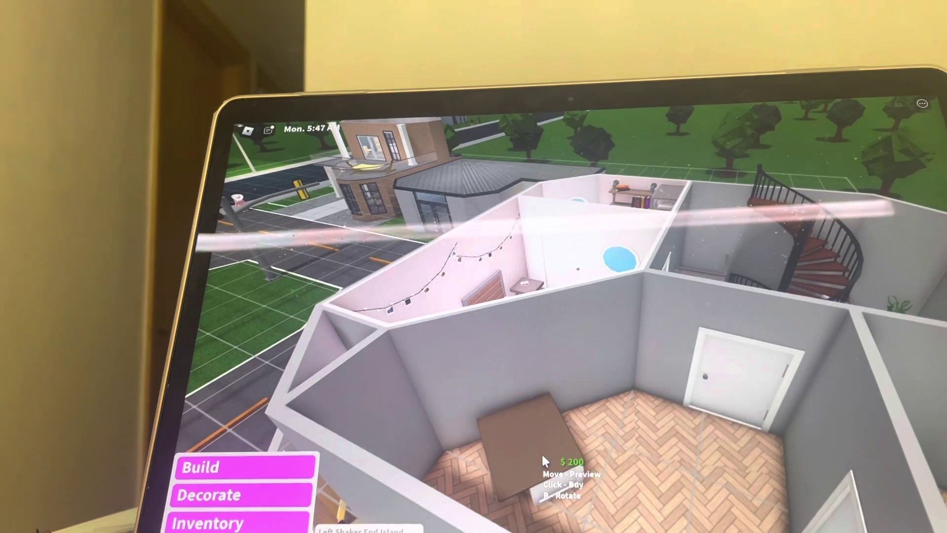
pyautogui.click(541, 452)
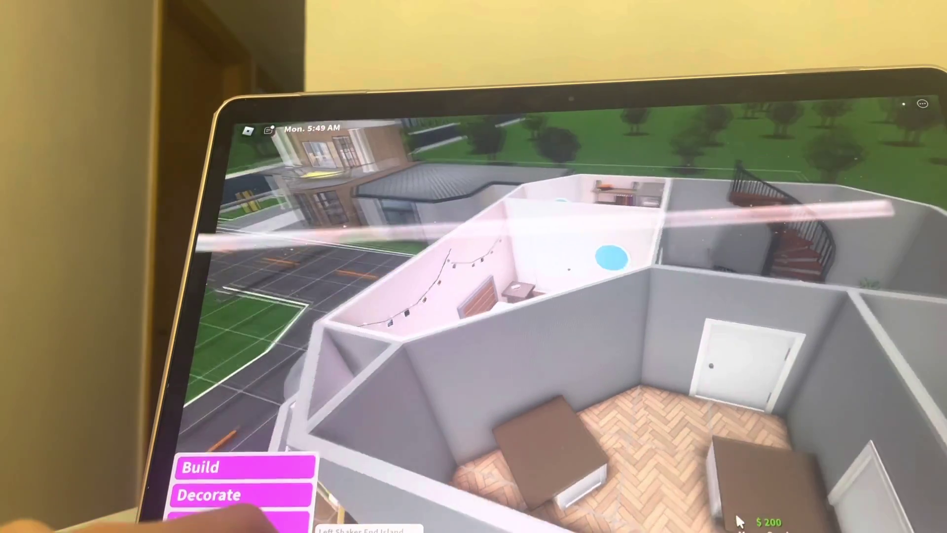
# Place another rotated counter piece in the neighbouring room
pyautogui.moveTo(714, 476)
pyautogui.mouseDown()
pyautogui.moveTo(656, 462)
pyautogui.moveTo(736, 453)
pyautogui.mouseUp()
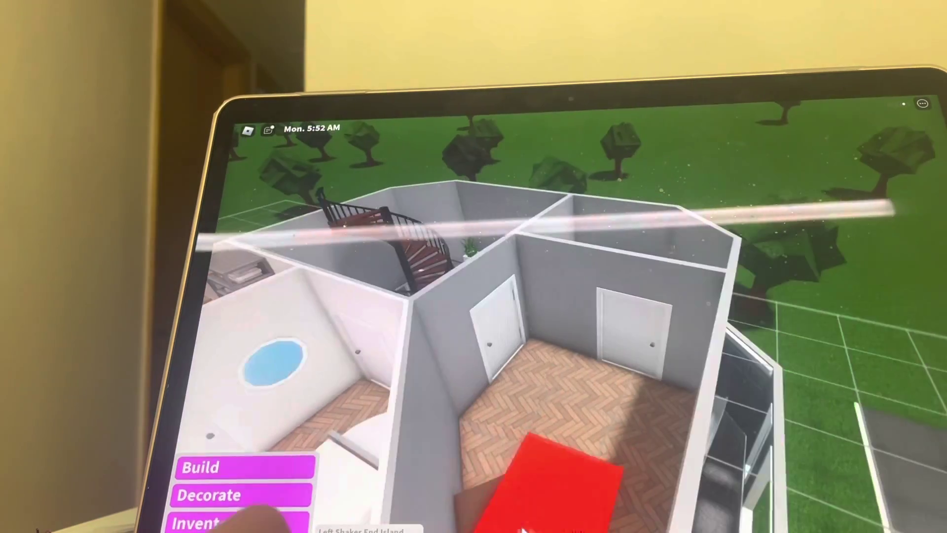
pyautogui.click(612, 497)
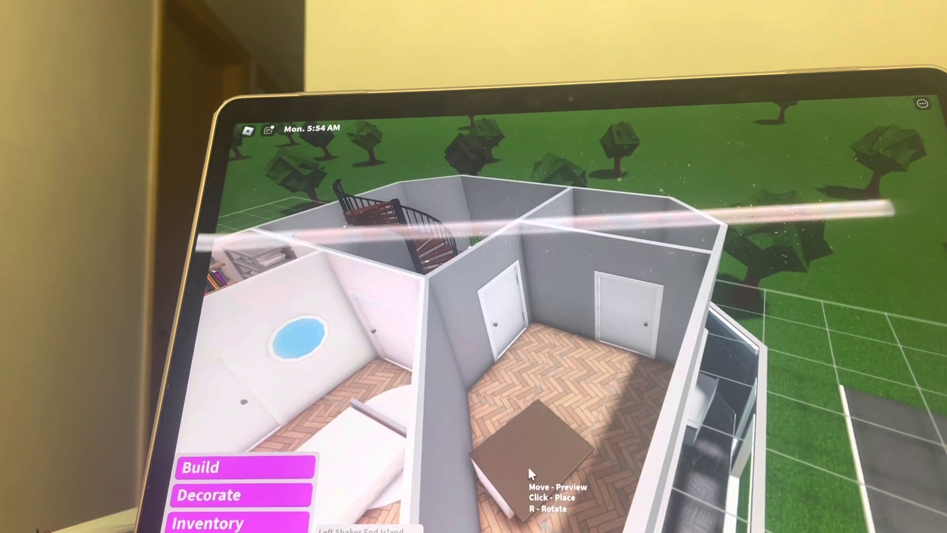
pyautogui.press('r')
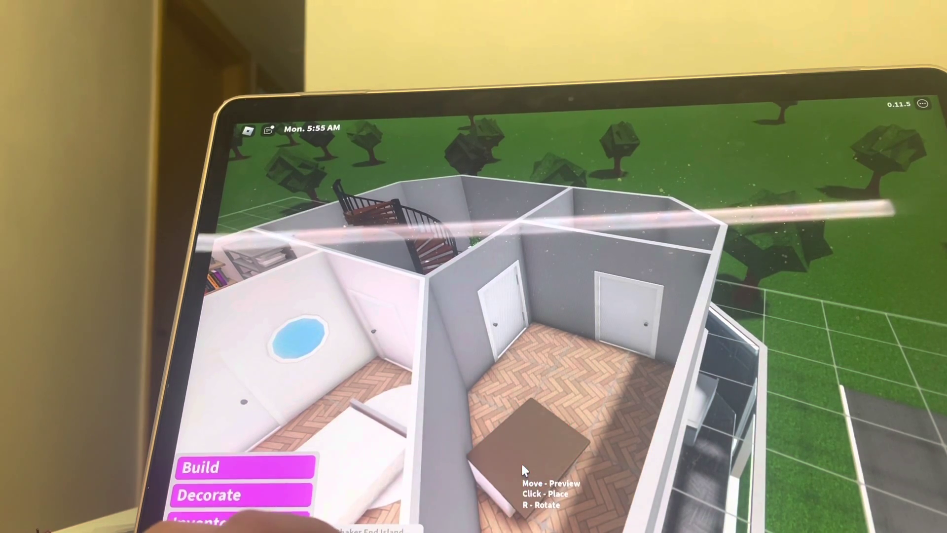
pyautogui.click(521, 462)
# Try a further Shaker Island piece in several orientations, then cancel it
pyautogui.click(348, 501)
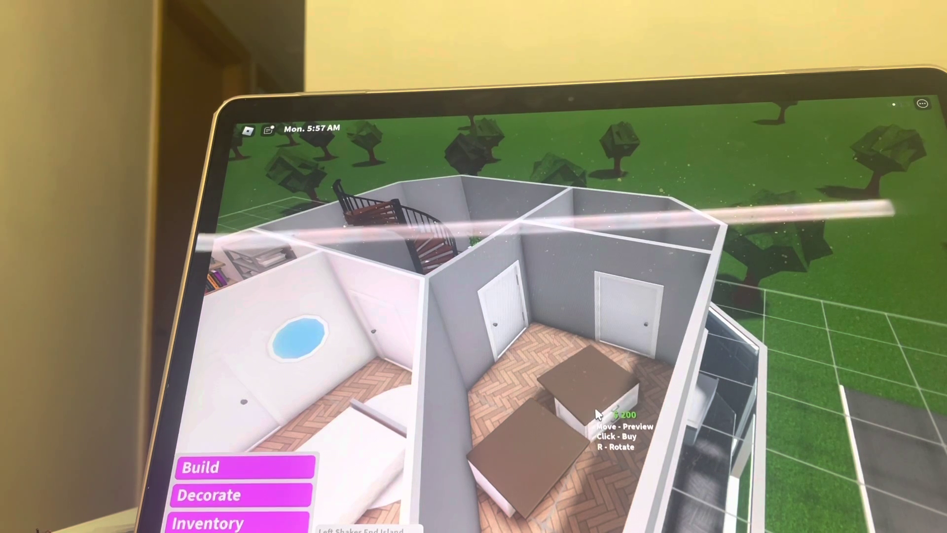
pyautogui.press('r')
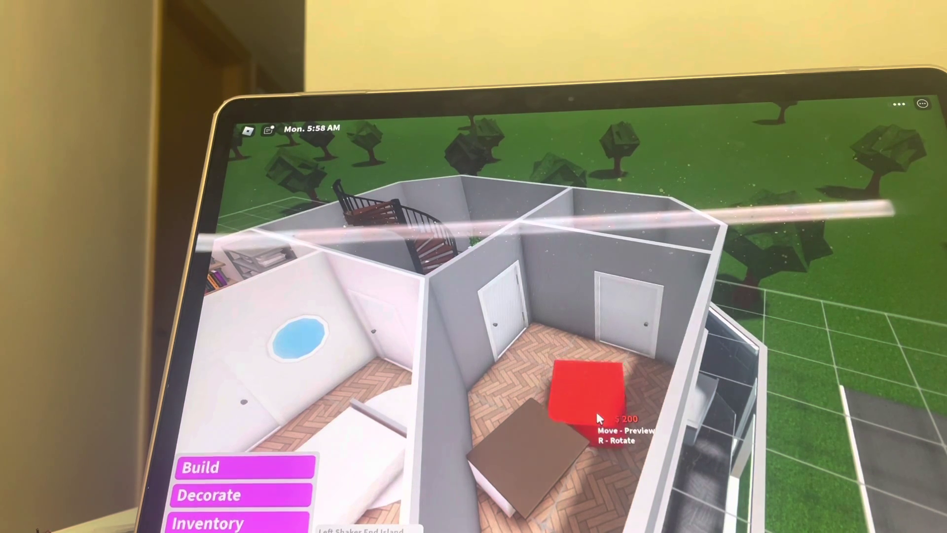
pyautogui.press('r')
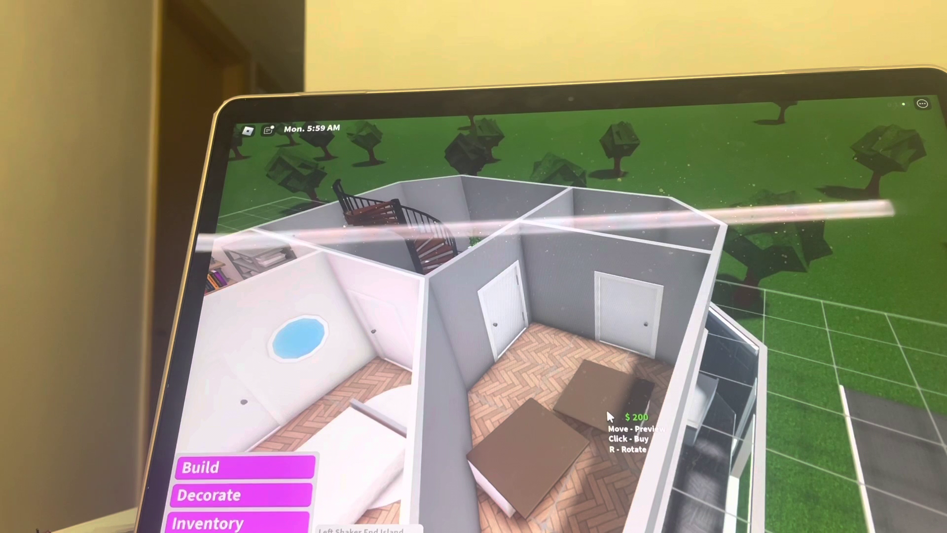
pyautogui.press('r')
pyautogui.press('r')
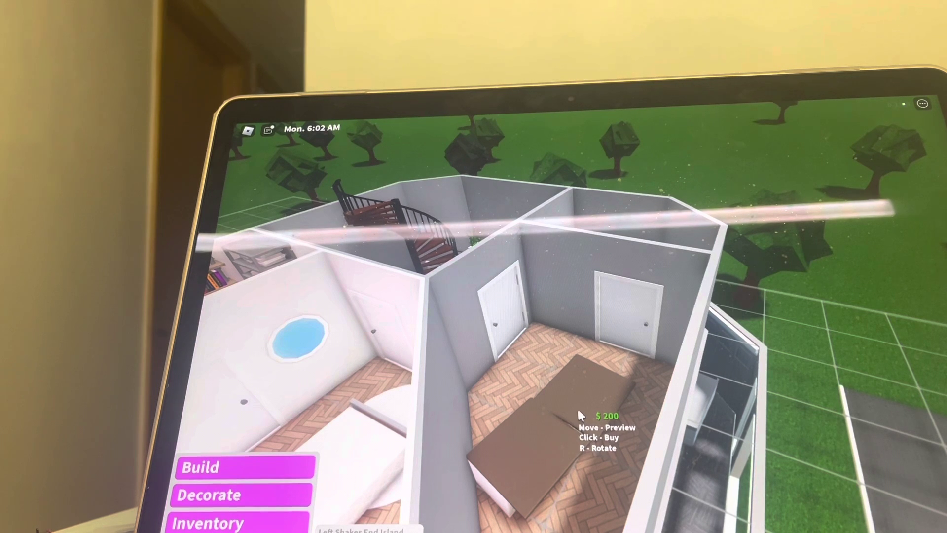
pyautogui.press('r')
pyautogui.press('r')
pyautogui.press('r')
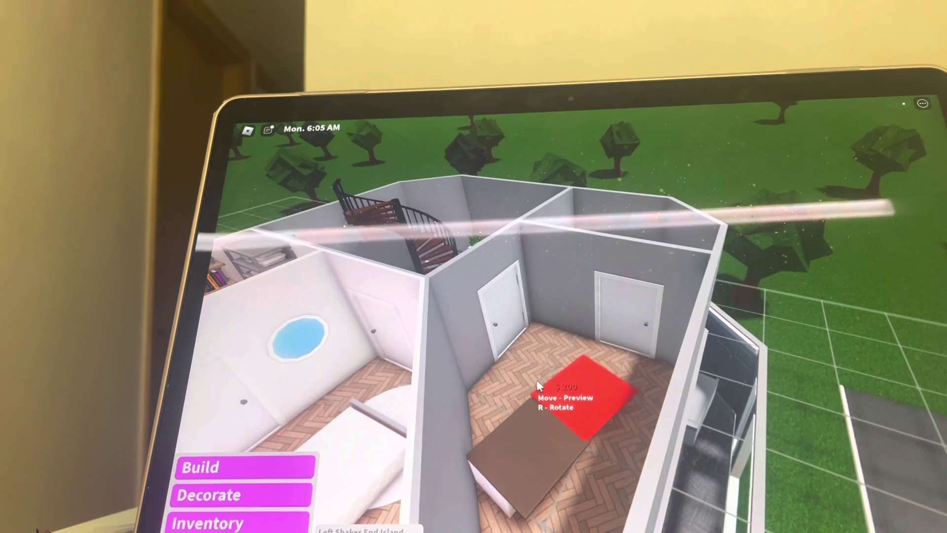
pyautogui.press('r')
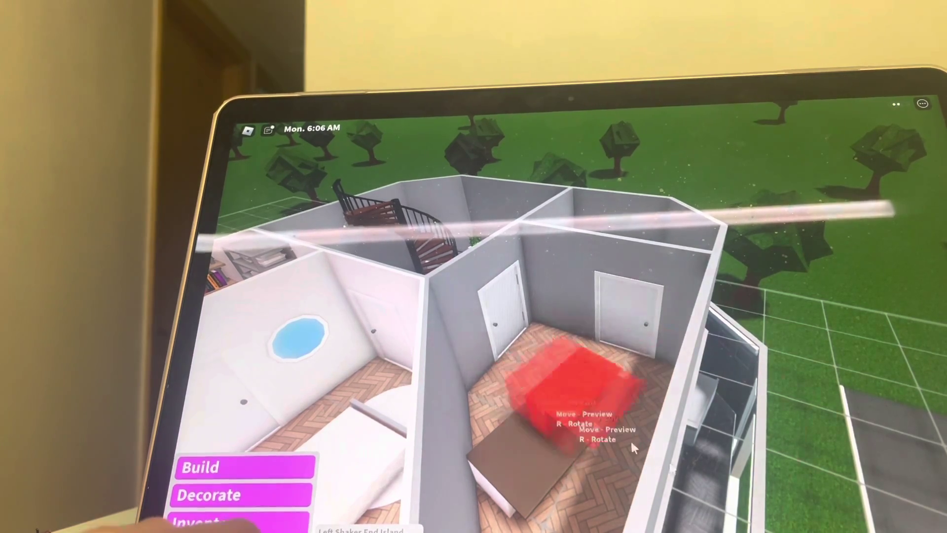
pyautogui.moveTo(666, 444)
pyautogui.mouseDown()
pyautogui.moveTo(548, 431)
pyautogui.moveTo(671, 449)
pyautogui.moveTo(920, 375)
pyautogui.moveTo(926, 395)
pyautogui.moveTo(773, 360)
pyautogui.mouseUp()
pyautogui.rightClick(550, 409)
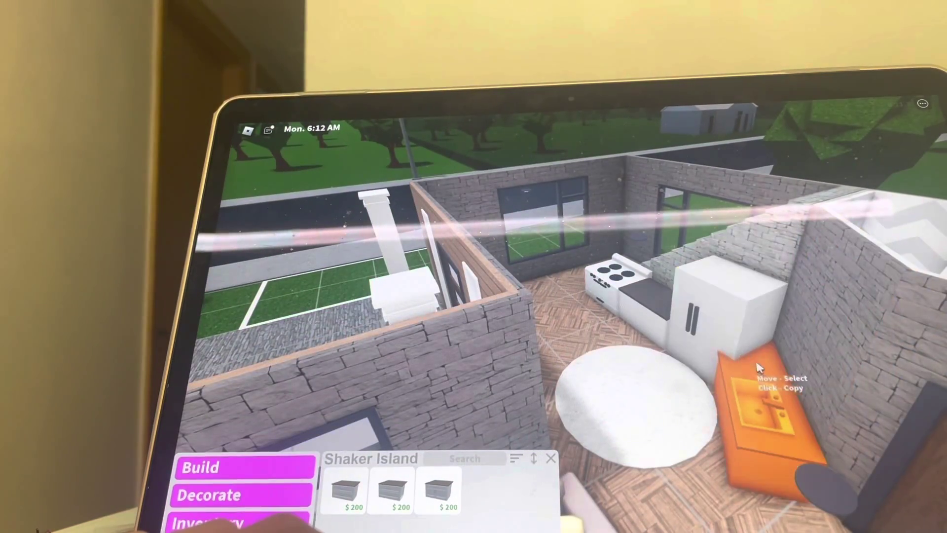
pyautogui.scroll(-5, 725, 281)
# Place a rotated white Basic Stove in the kitchen corner
pyautogui.moveTo(726, 281)
pyautogui.mouseDown()
pyautogui.moveTo(827, 186)
pyautogui.moveTo(666, 222)
pyautogui.moveTo(760, 359)
pyautogui.moveTo(740, 348)
pyautogui.mouseUp()
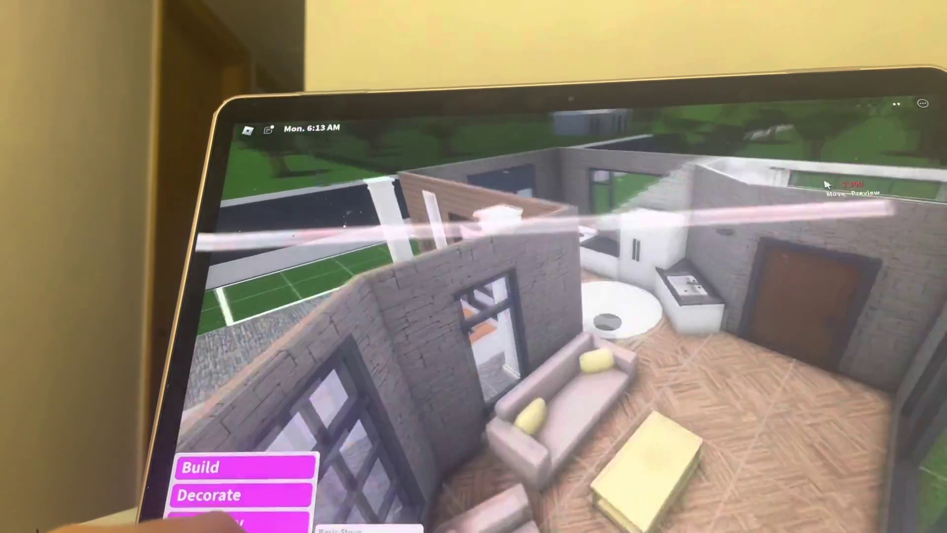
pyautogui.scroll(5, 760, 359)
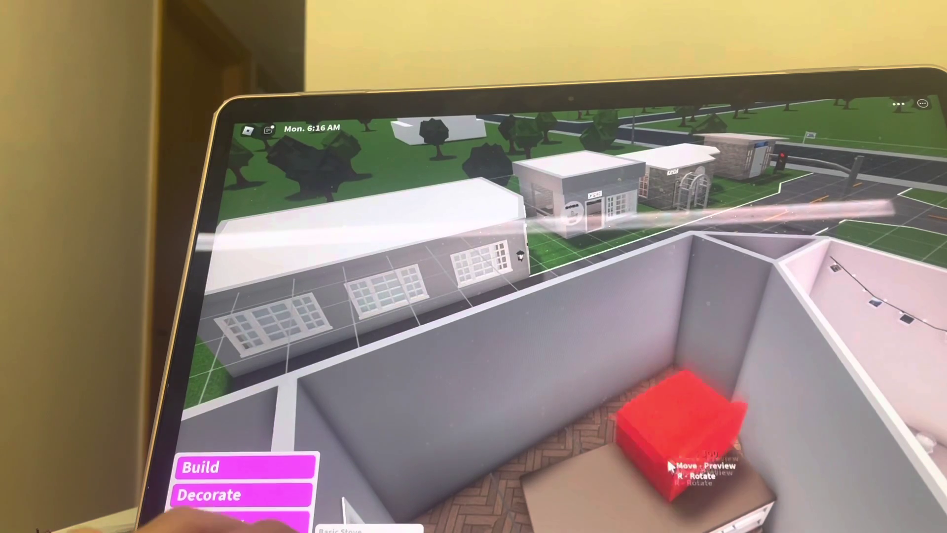
pyautogui.moveTo(485, 522); pyautogui.dragTo(577, 444)
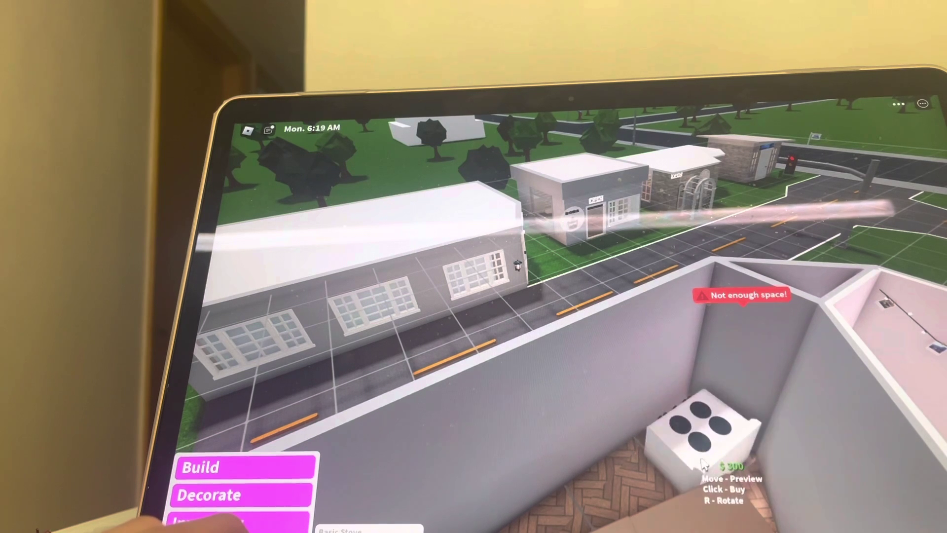
pyautogui.press('r')
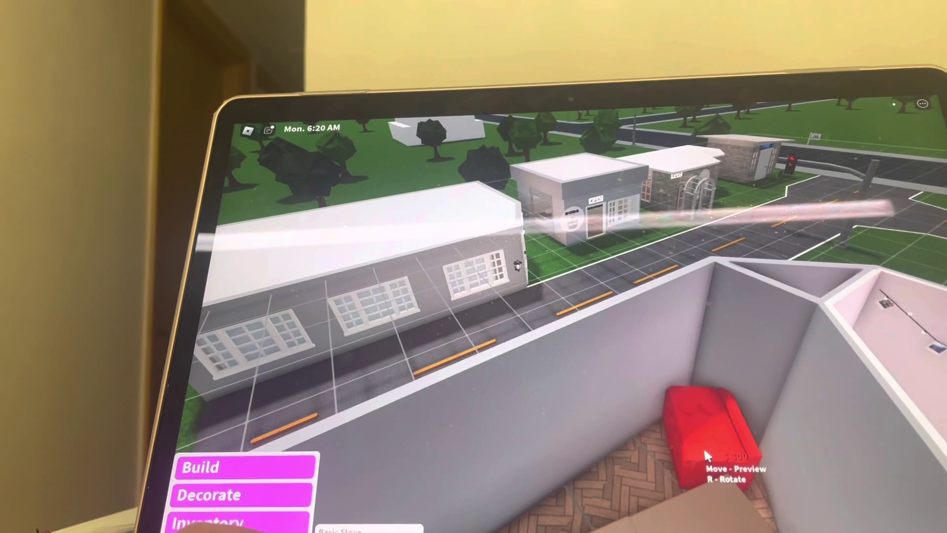
pyautogui.press('r')
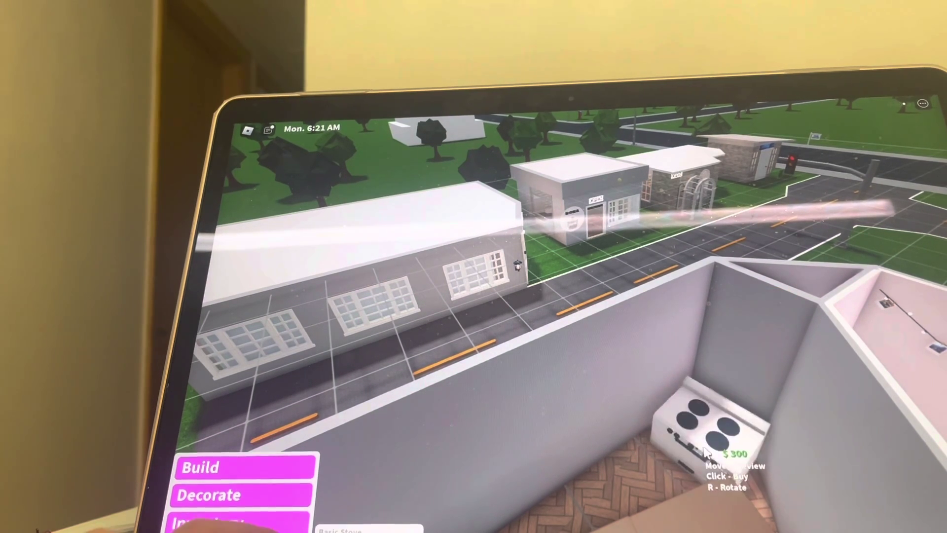
pyautogui.click(703, 443)
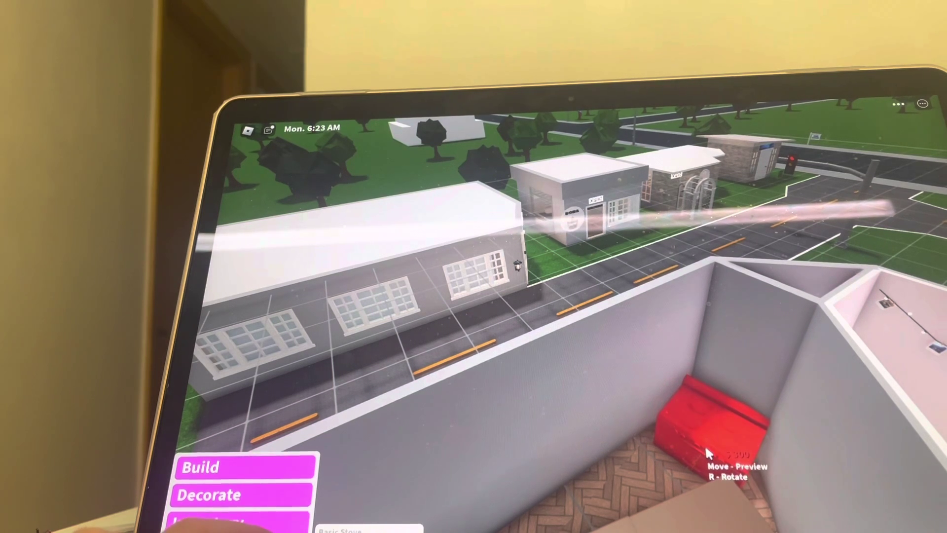
# Rotate and place the Shaker island counter next to the stove
pyautogui.press('r')
pyautogui.click(705, 453)
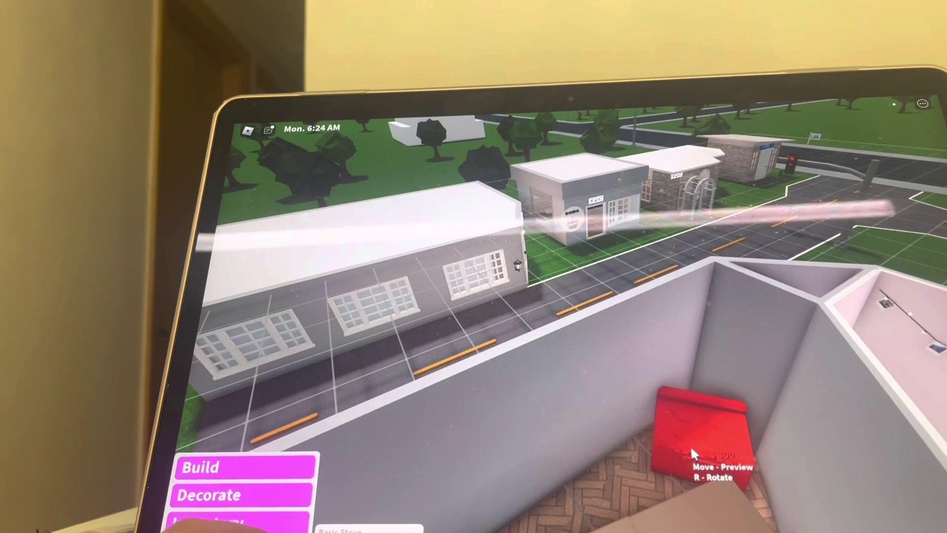
pyautogui.press('r')
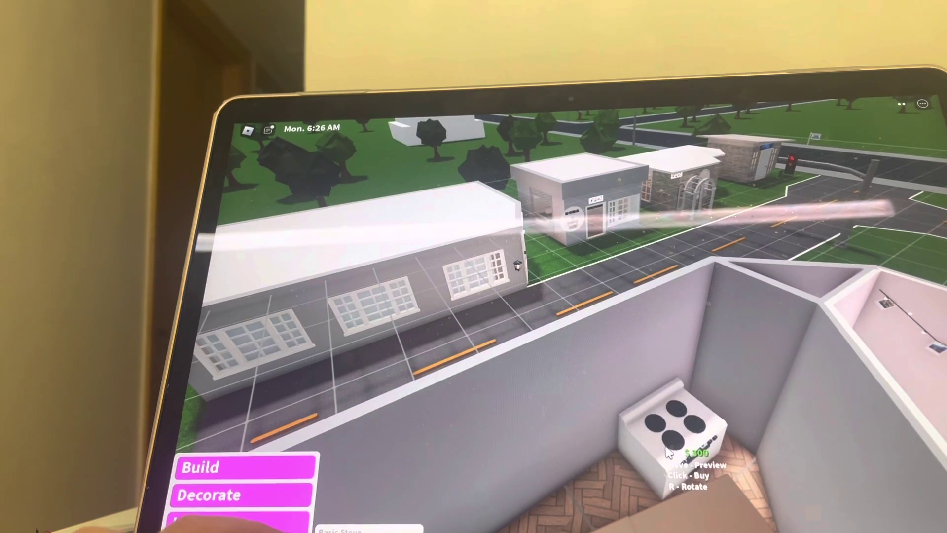
pyautogui.click(668, 453)
# Place a rotated end island counter in the kitchen and remove the extra unit
pyautogui.click(629, 444)
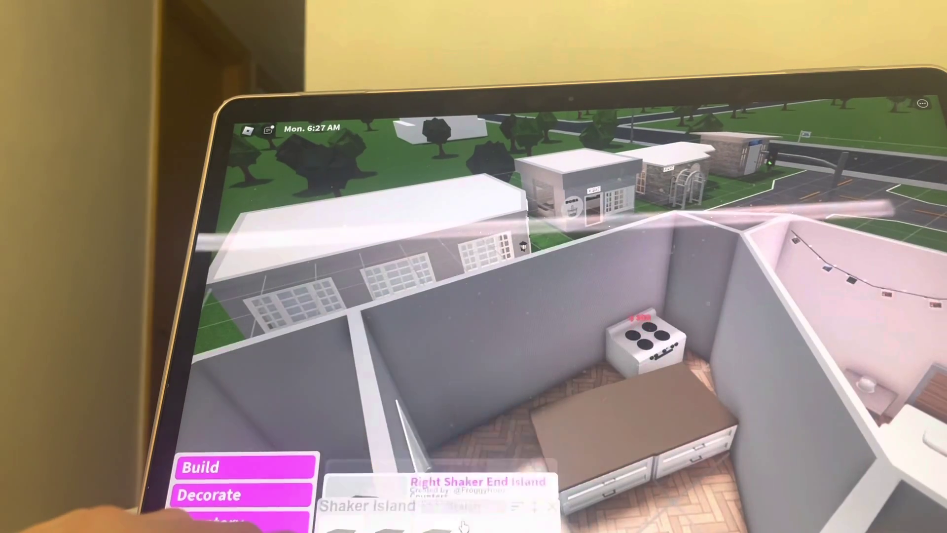
pyautogui.click(441, 489)
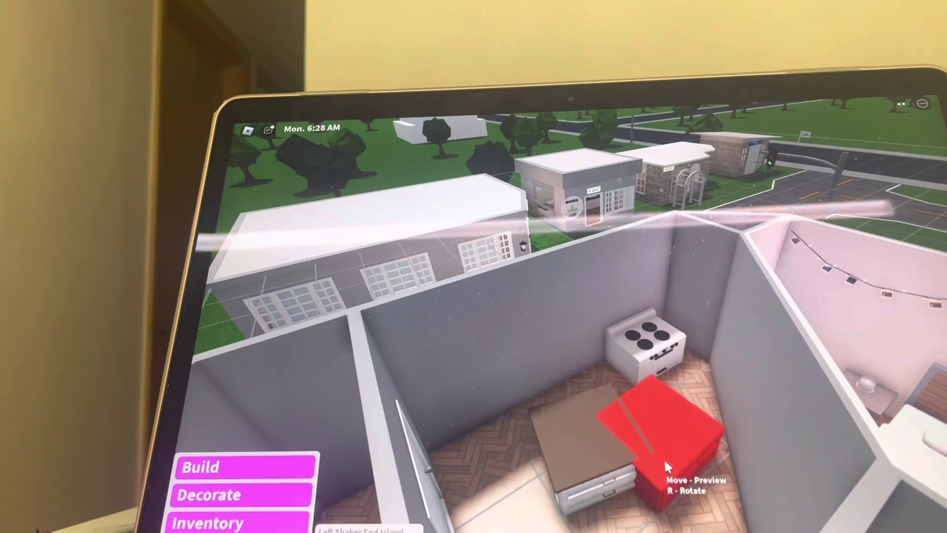
pyautogui.press('r')
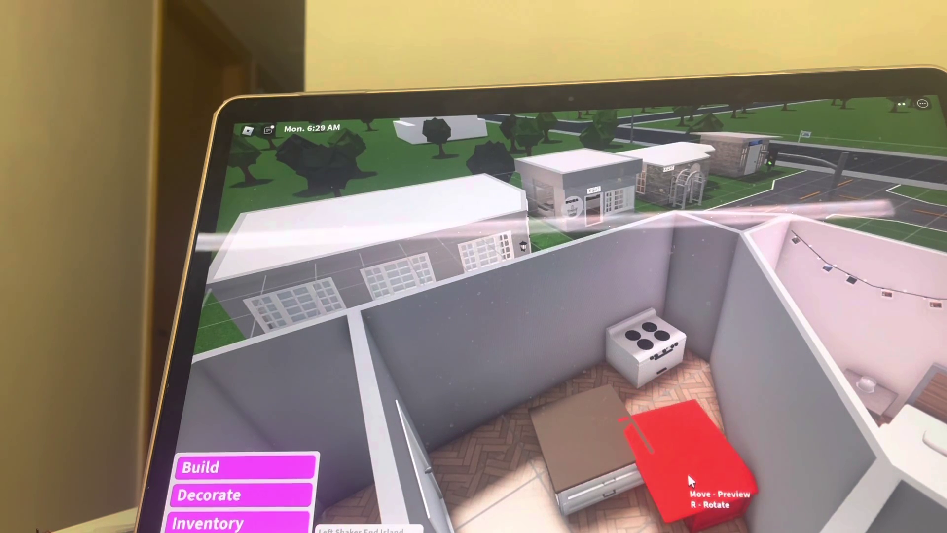
pyautogui.press('r')
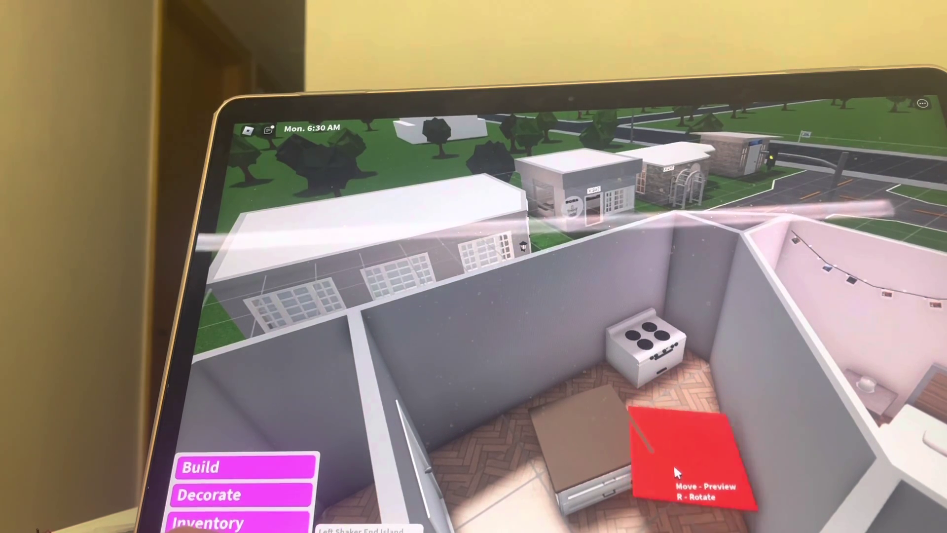
pyautogui.click(679, 464)
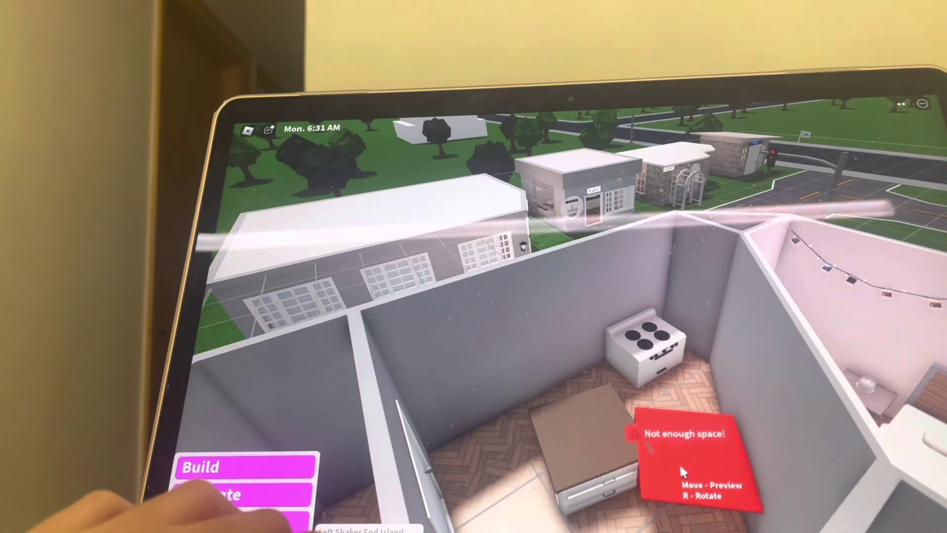
pyautogui.click(700, 464)
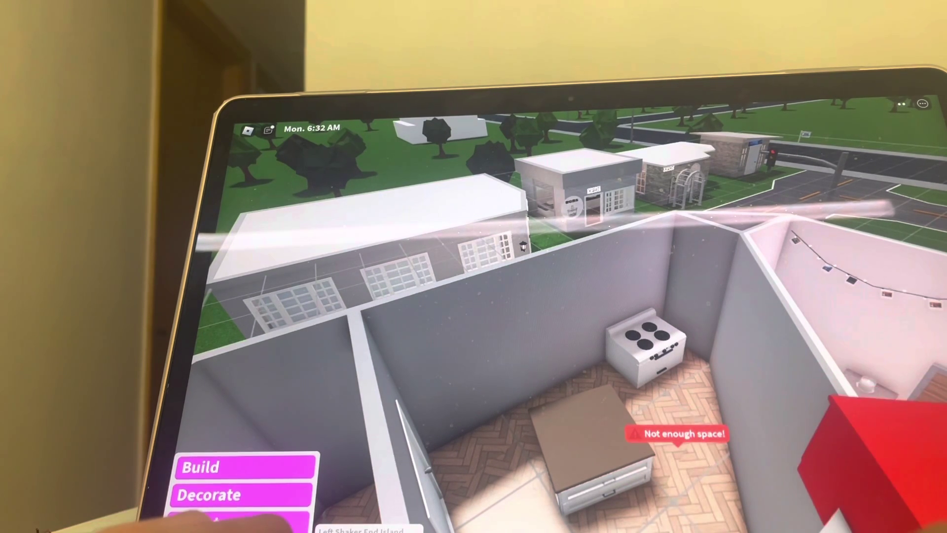
pyautogui.click(630, 471)
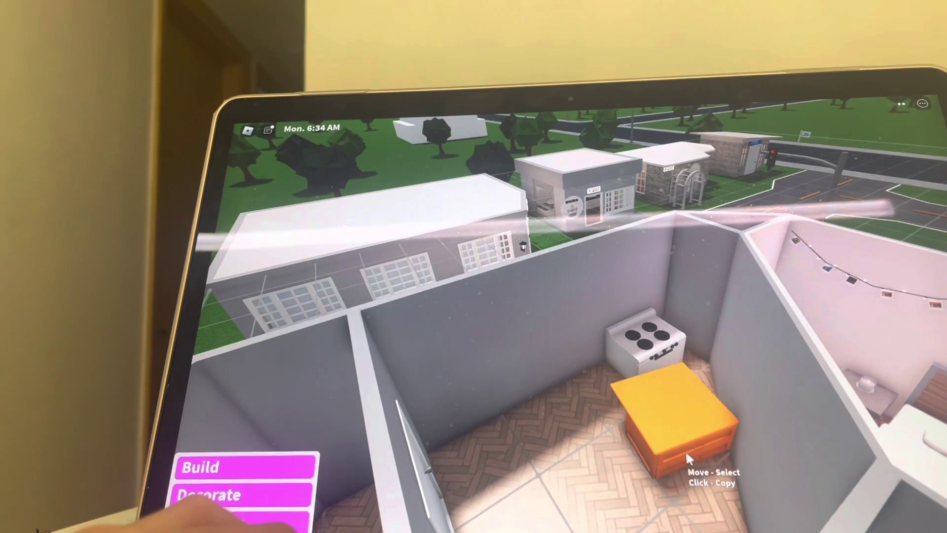
# Move and rotate the counters so two units join in front of the stove
pyautogui.click(688, 421)
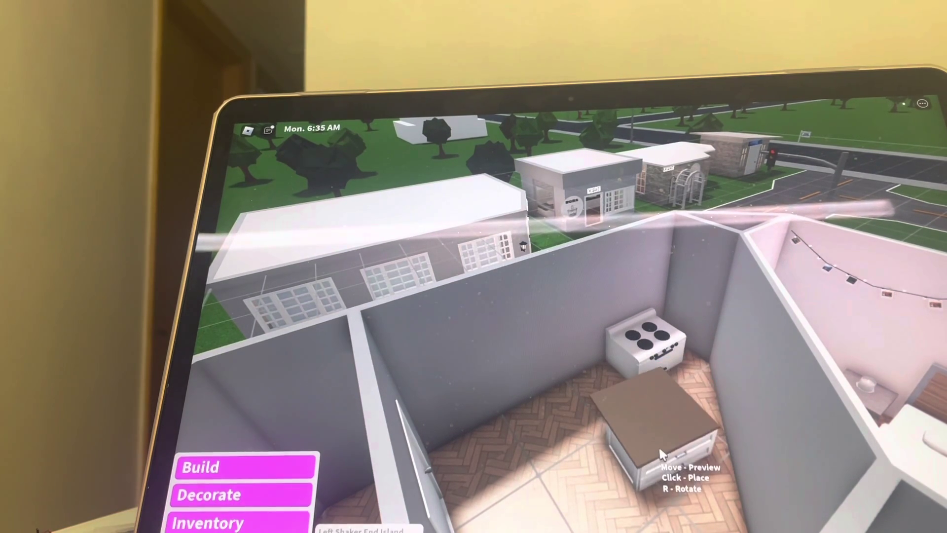
pyautogui.press('r')
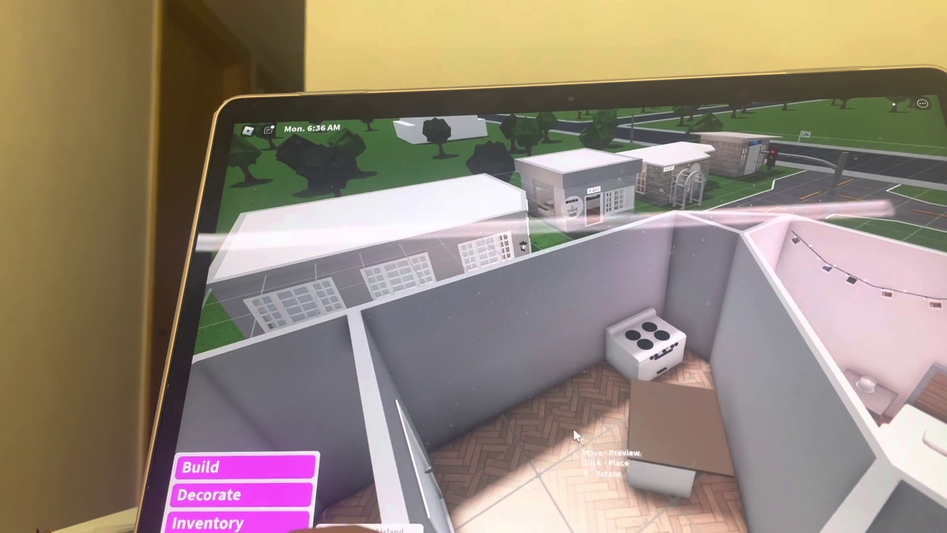
pyautogui.press('r')
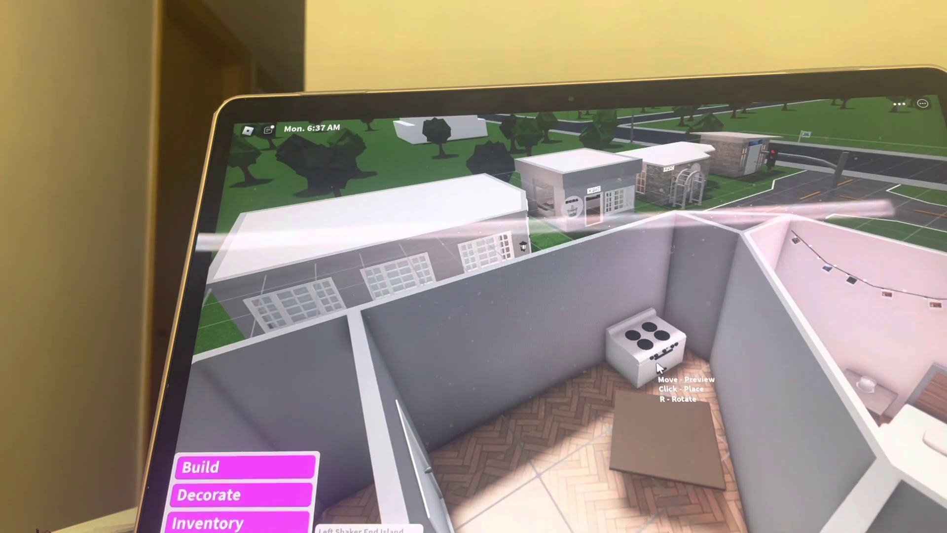
pyautogui.click(660, 366)
pyautogui.click(672, 427)
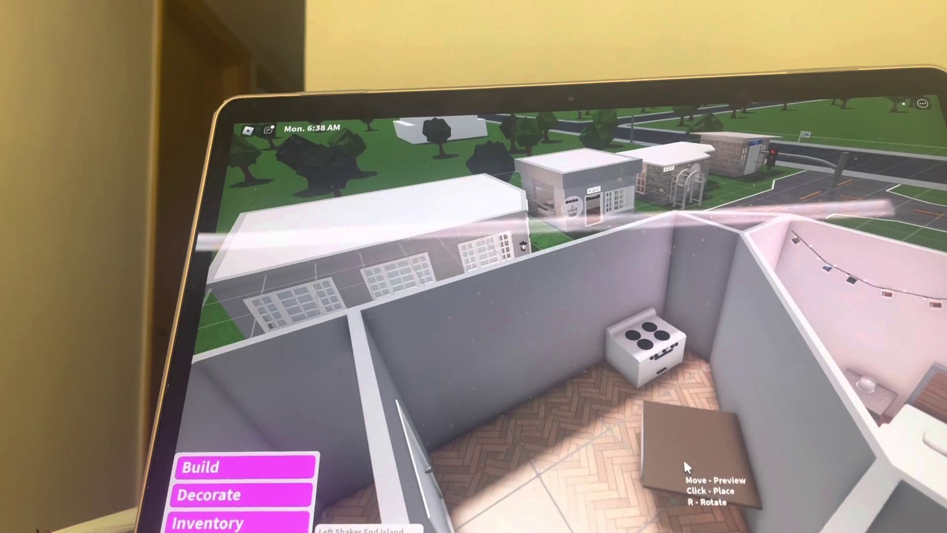
pyautogui.click(683, 458)
pyautogui.click(681, 453)
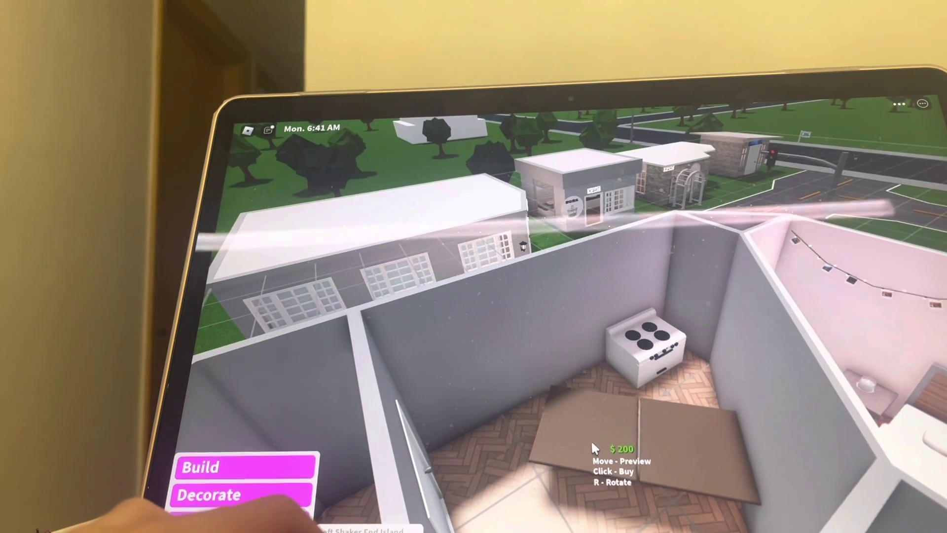
pyautogui.click(591, 440)
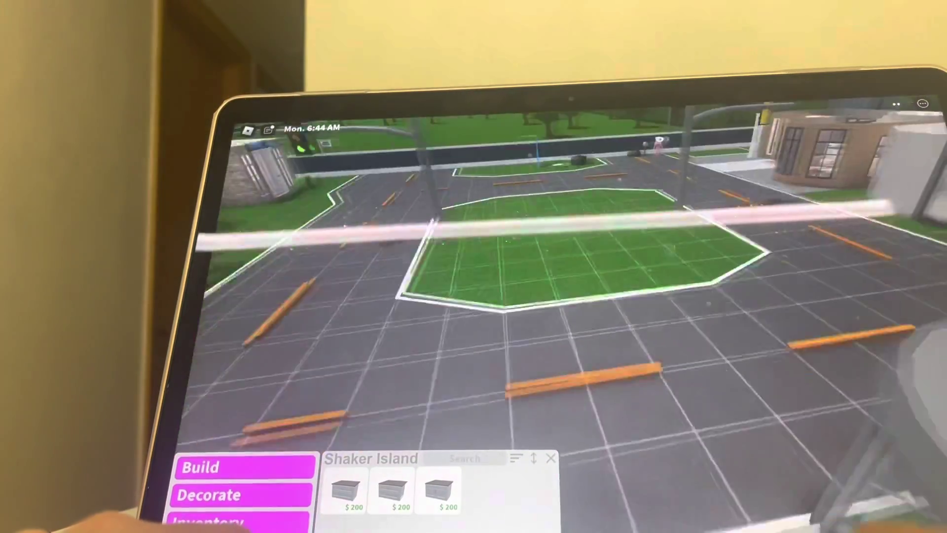
# Decline the Gamepass prompt, copy the neighbour's Icebox Fridge, and carry it to the kitchen
pyautogui.click(488, 423)
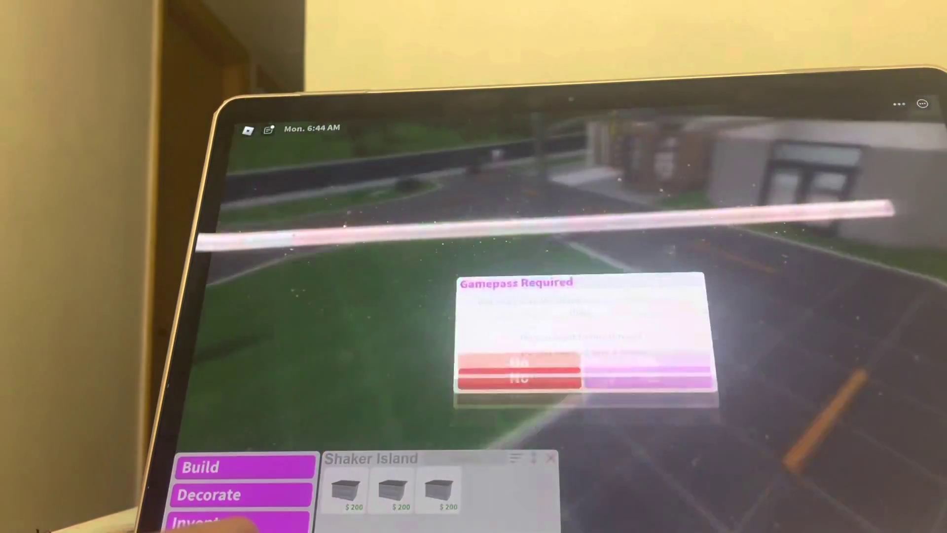
pyautogui.click(518, 347)
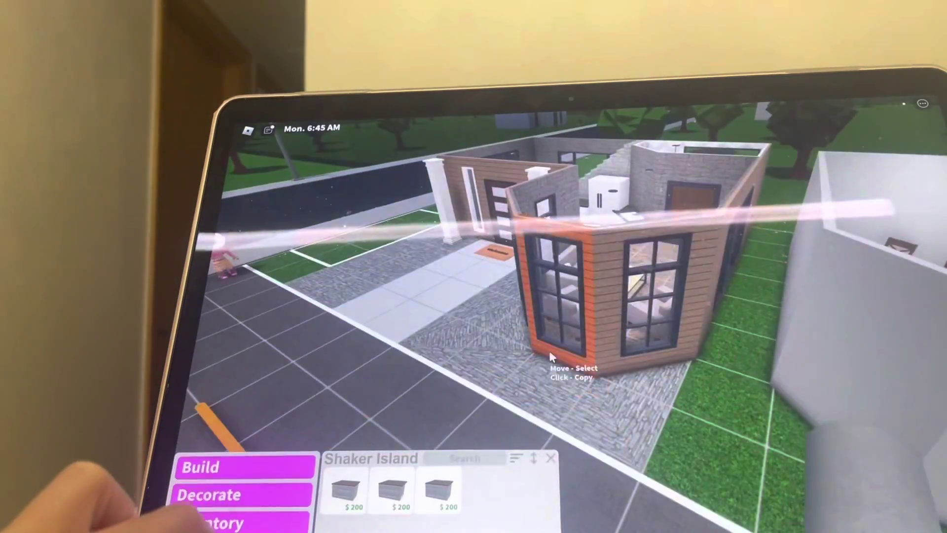
pyautogui.click(549, 350)
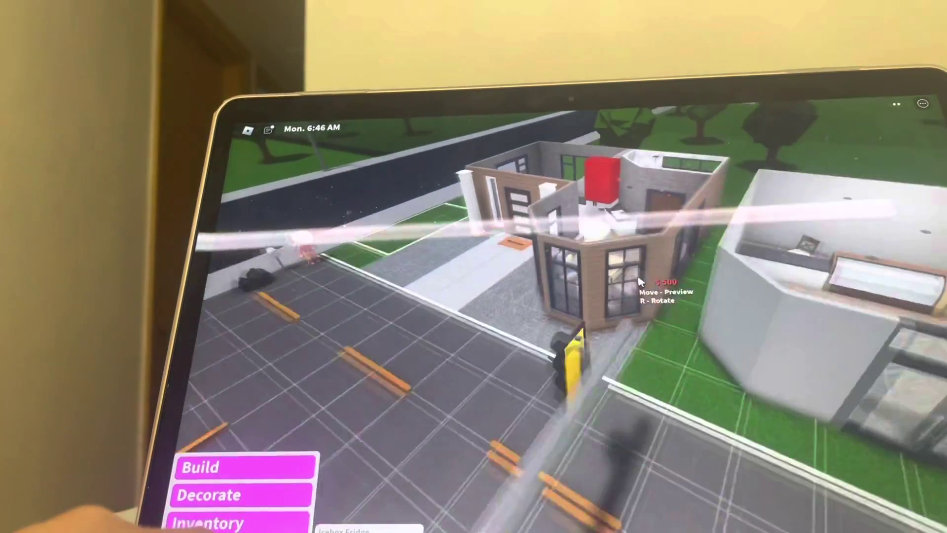
pyautogui.moveTo(641, 282); pyautogui.dragTo(641, 282)
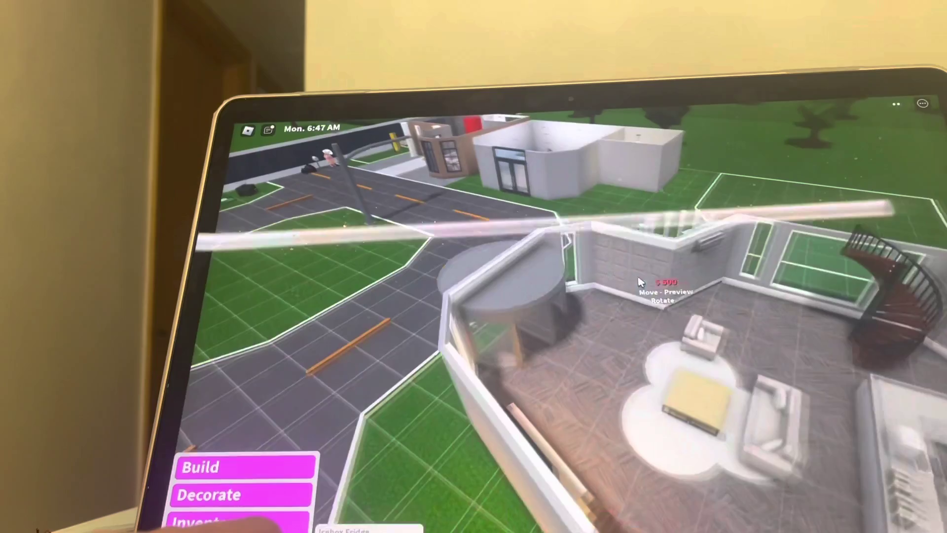
pyautogui.scroll(-3, 641, 281)
pyautogui.scroll(3, 666, 296)
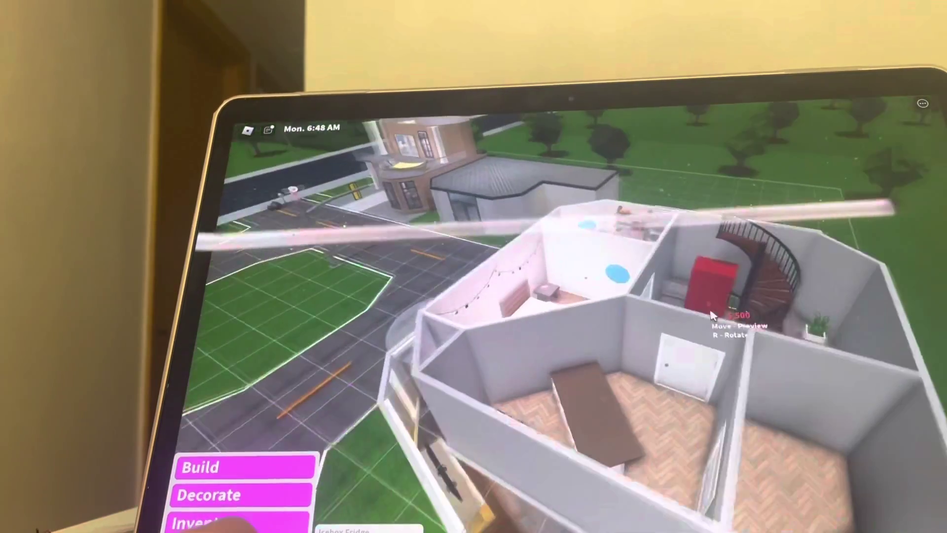
pyautogui.scroll(2, 714, 316)
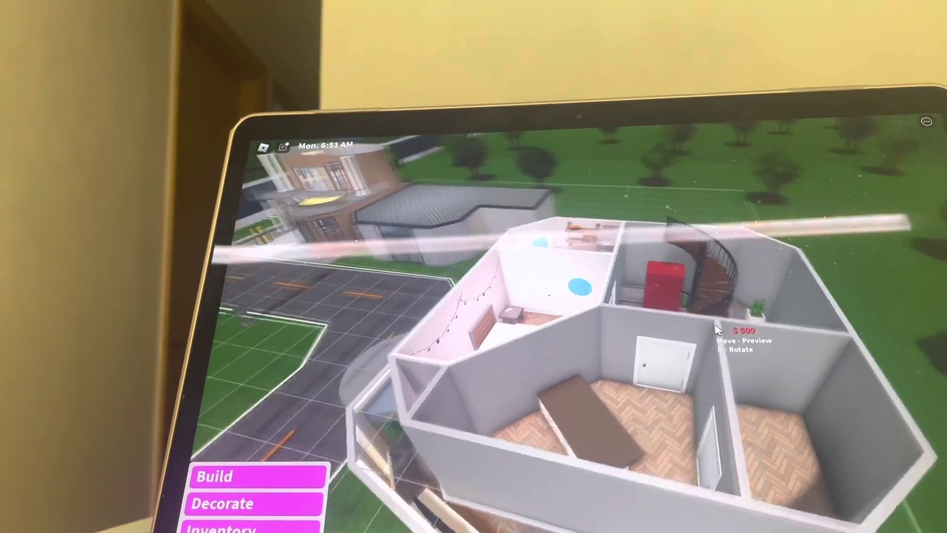
pyautogui.moveTo(713, 329)
pyautogui.mouseDown()
pyautogui.moveTo(642, 518)
pyautogui.moveTo(684, 514)
pyautogui.mouseUp()
pyautogui.moveTo(750, 457)
pyautogui.mouseDown()
pyautogui.moveTo(679, 394)
pyautogui.moveTo(847, 423)
pyautogui.mouseUp()
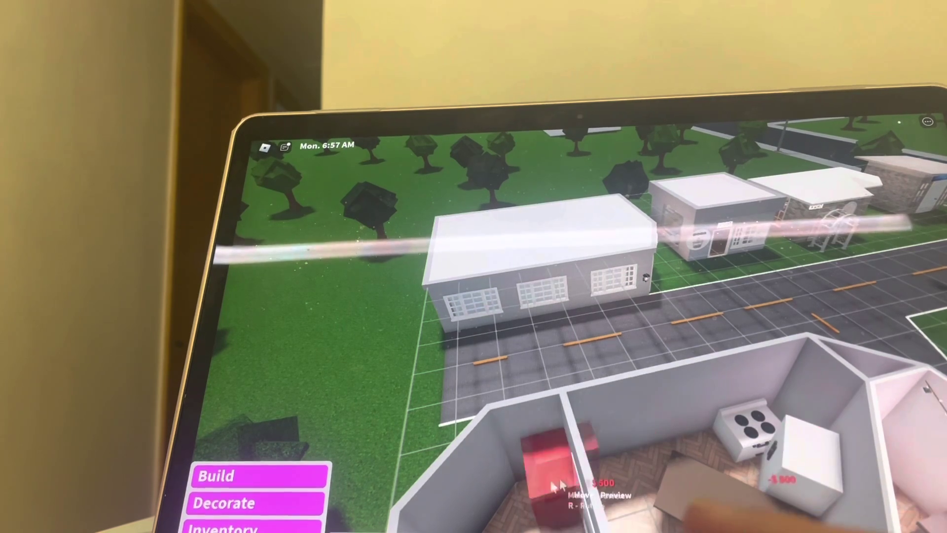
pyautogui.press('Escape')
pyautogui.click(357, 507)
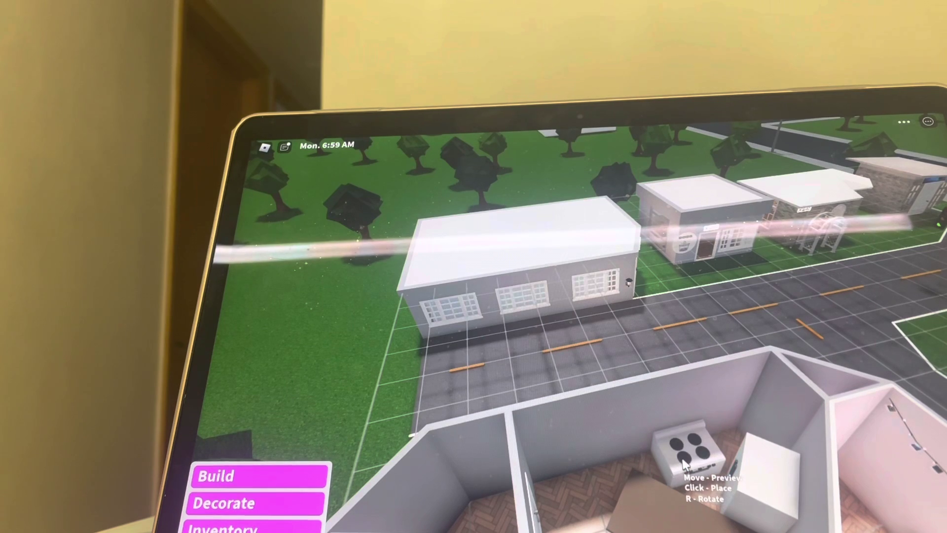
pyautogui.click(681, 463)
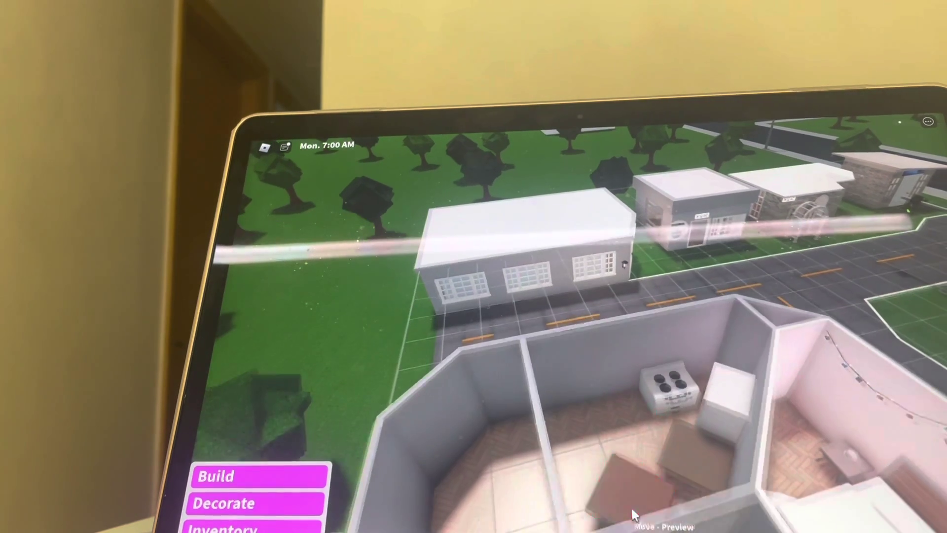
pyautogui.click(660, 472)
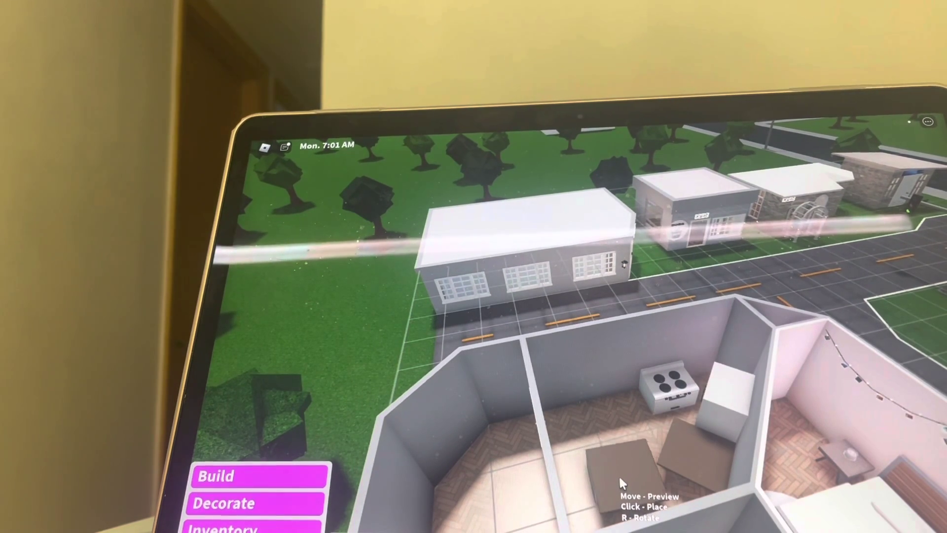
pyautogui.click(619, 475)
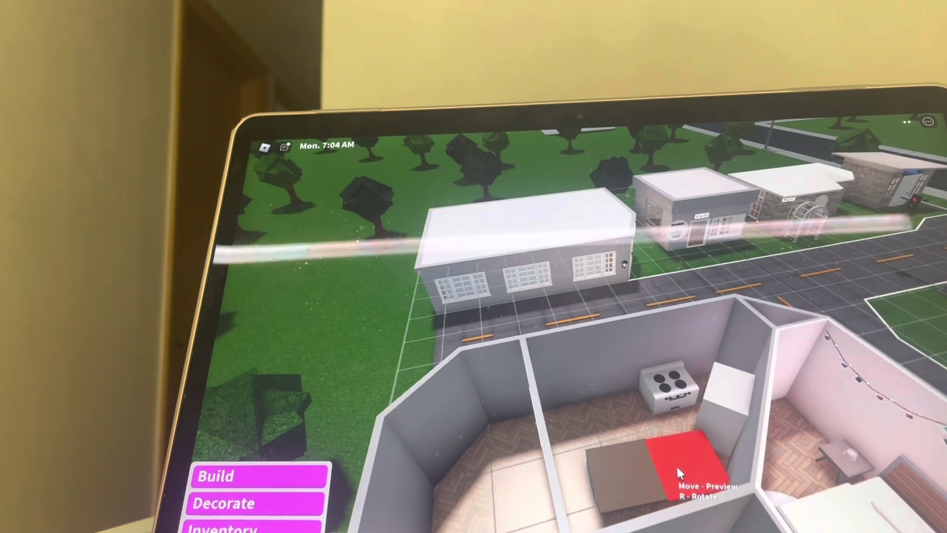
pyautogui.click(676, 464)
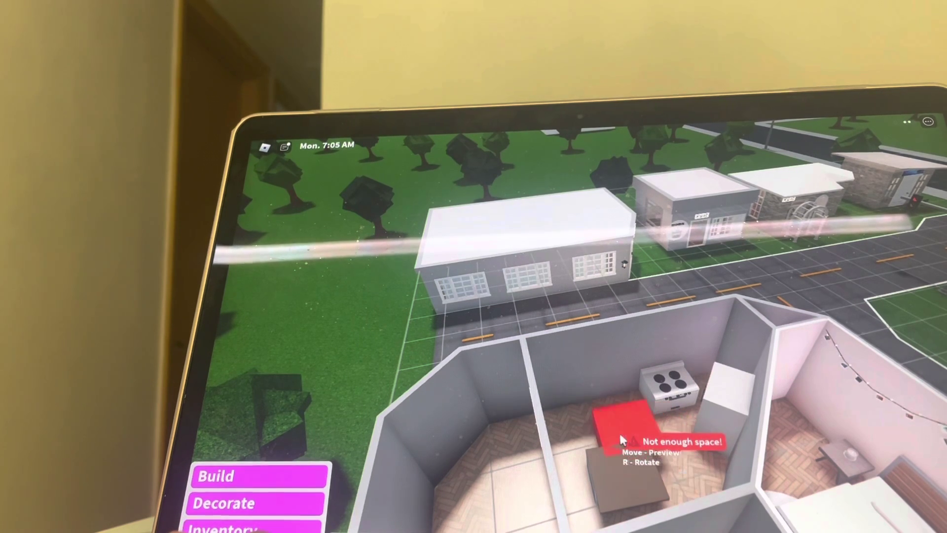
pyautogui.click(604, 420)
pyautogui.click(631, 460)
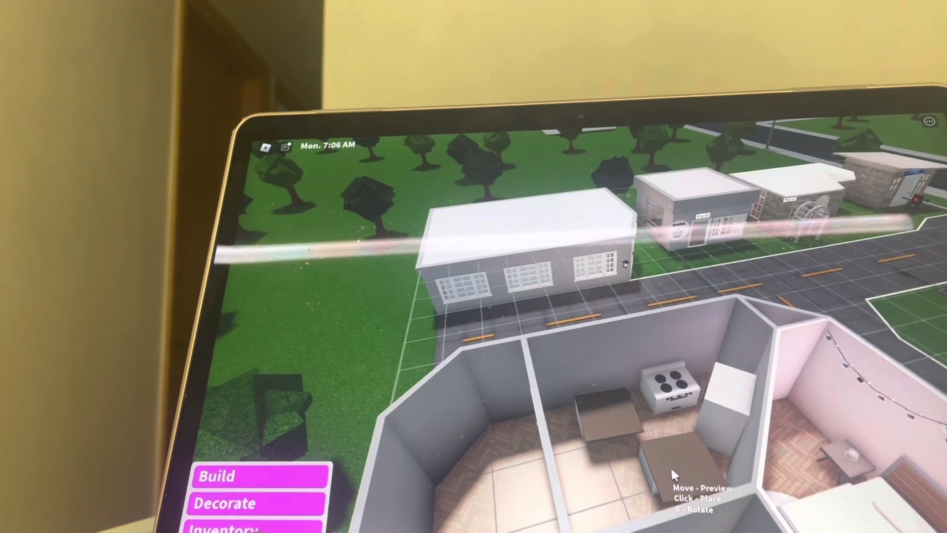
pyautogui.click(669, 466)
pyautogui.click(605, 419)
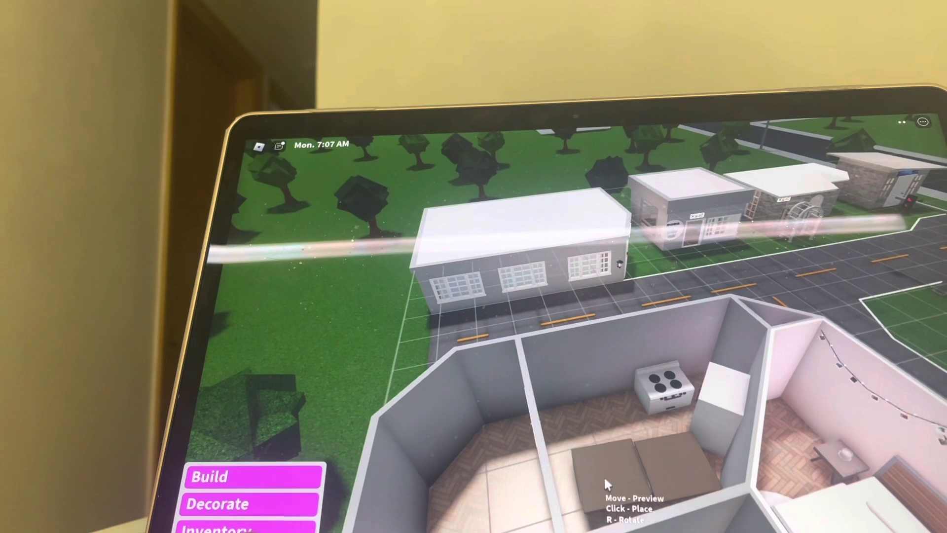
pyautogui.click(608, 479)
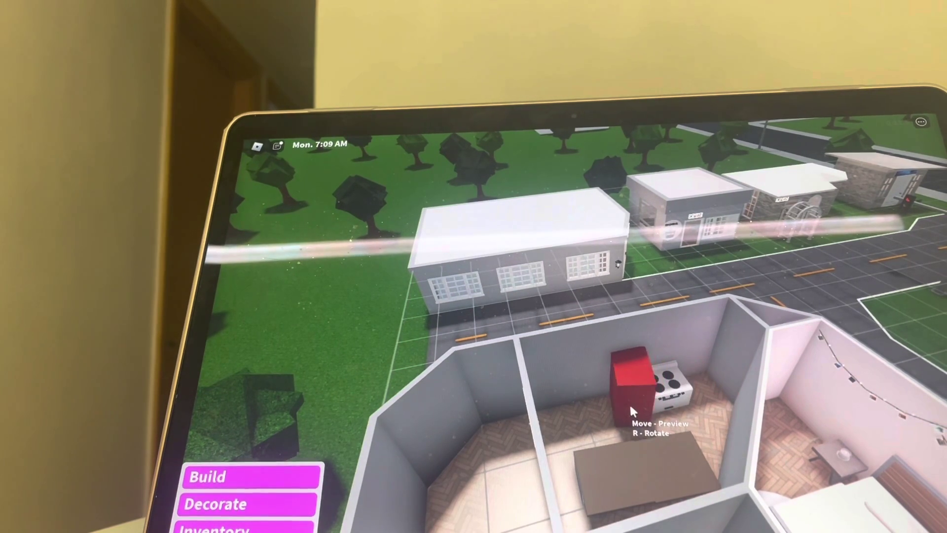
pyautogui.press('r')
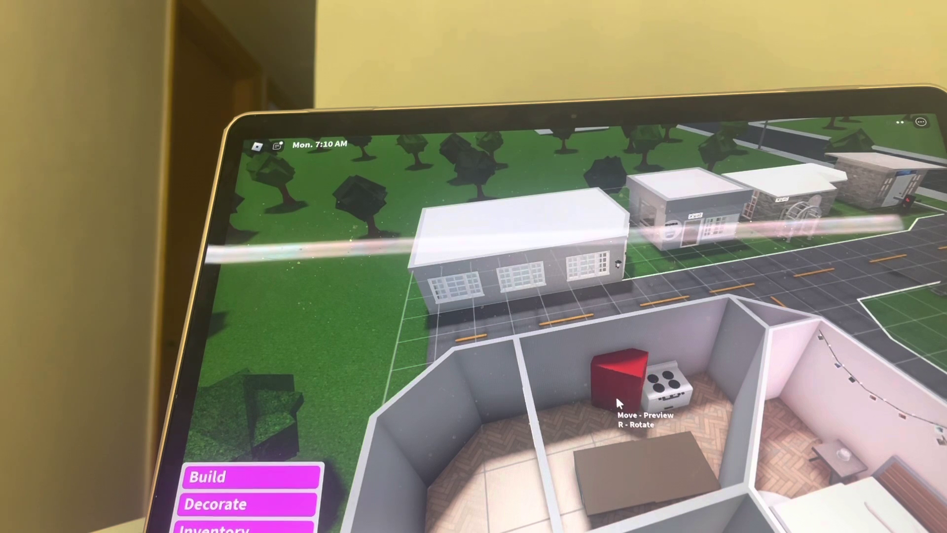
pyautogui.press('r')
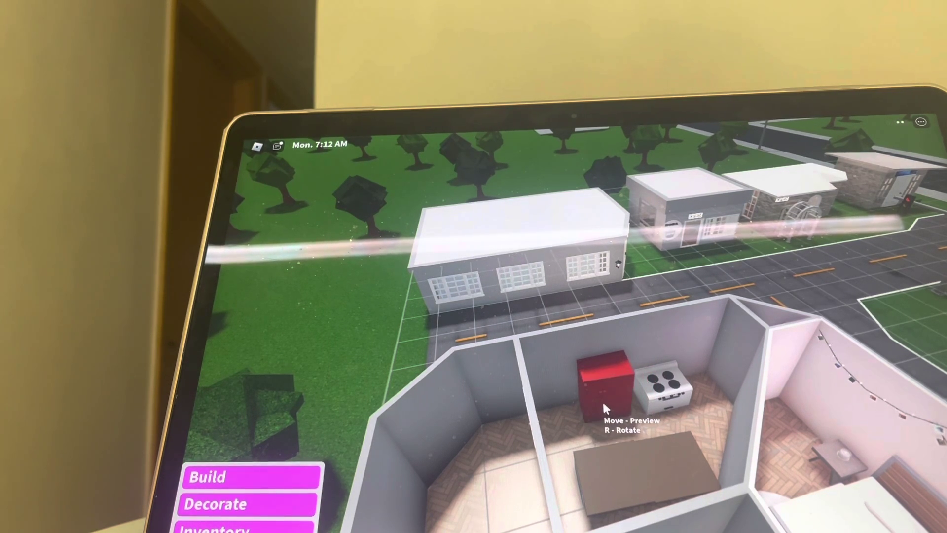
pyautogui.click(605, 407)
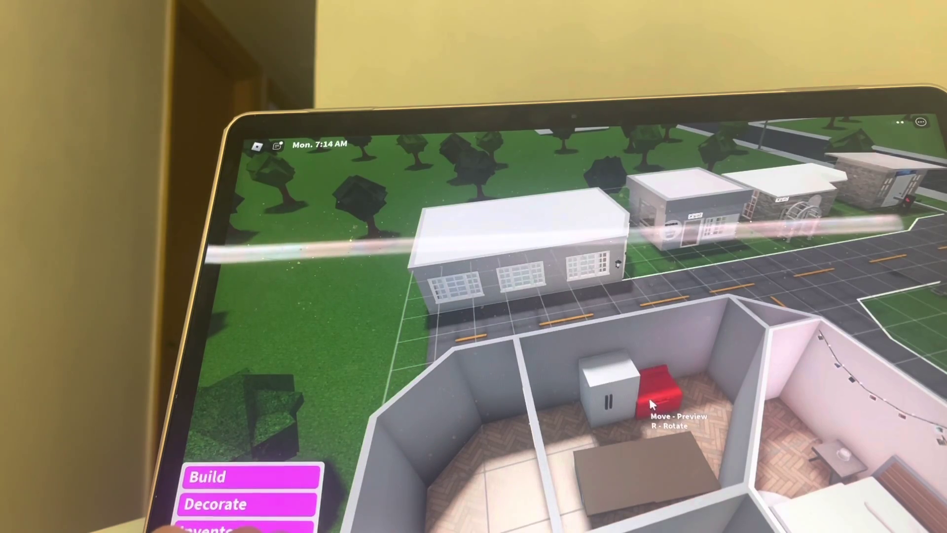
pyautogui.click(649, 398)
pyautogui.press('Left')
pyautogui.press('Left')
pyautogui.press('Left')
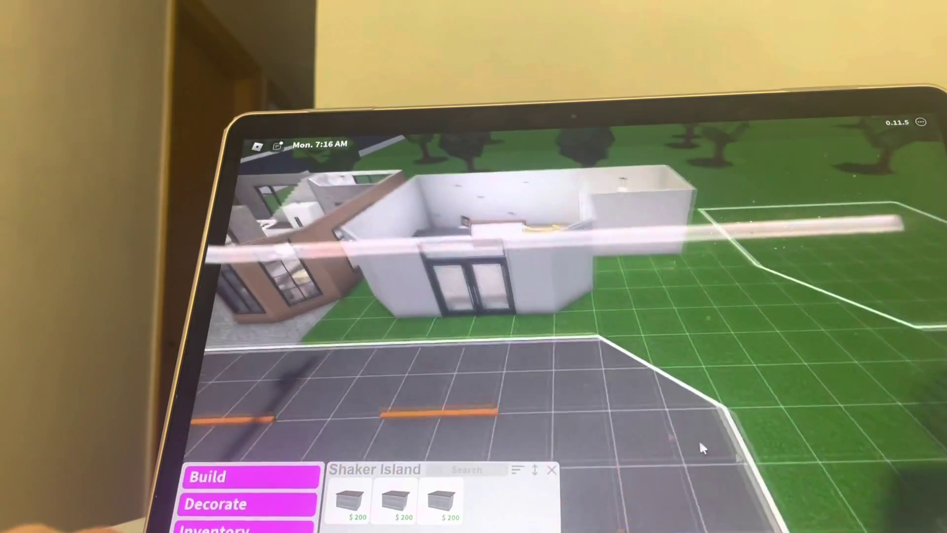
pyautogui.scroll(5, 700, 439)
pyautogui.rightClick(581, 437)
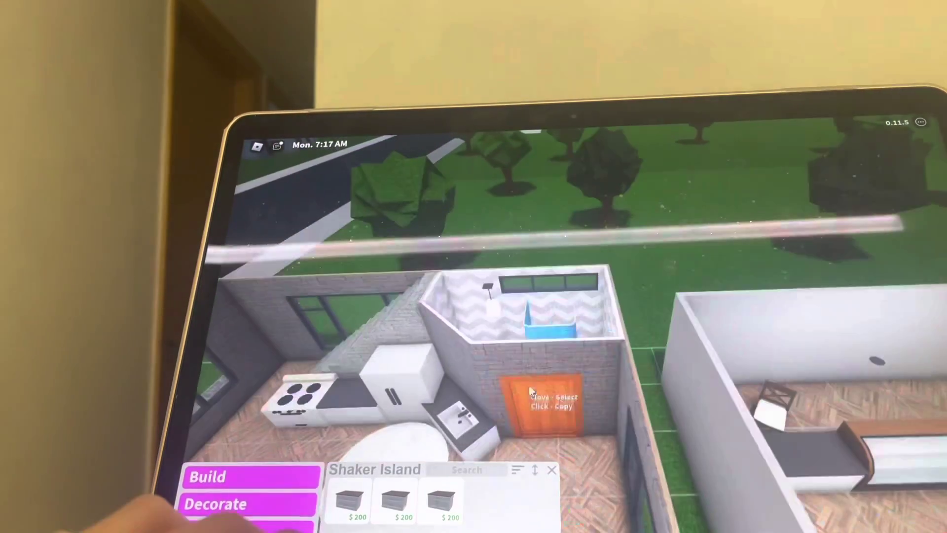
pyautogui.press('Right')
pyautogui.press('Right')
pyautogui.press('Right')
pyautogui.press('Right')
pyautogui.press('Right')
pyautogui.press('Right')
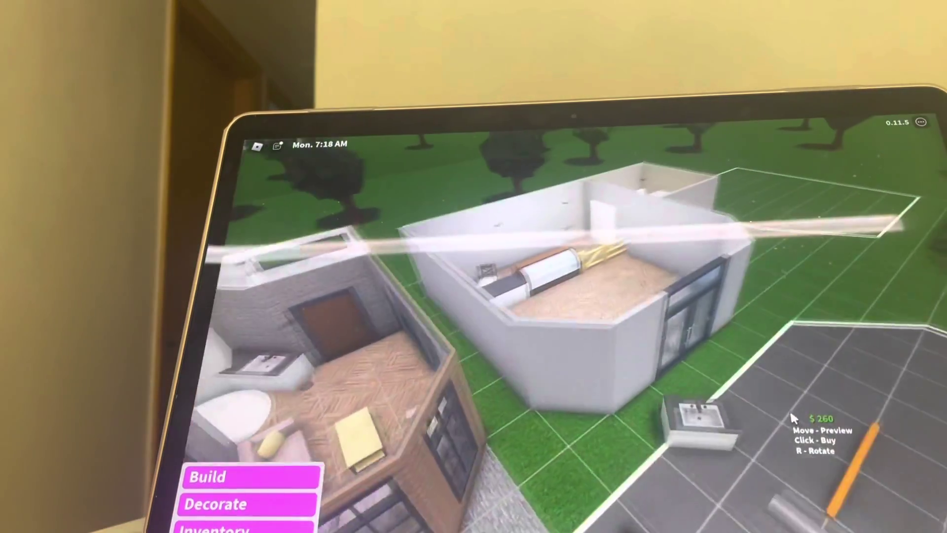
pyautogui.press('Right')
pyautogui.press('Right')
pyautogui.press('Right')
pyautogui.press('Right')
pyautogui.press('Right')
pyautogui.press('Right')
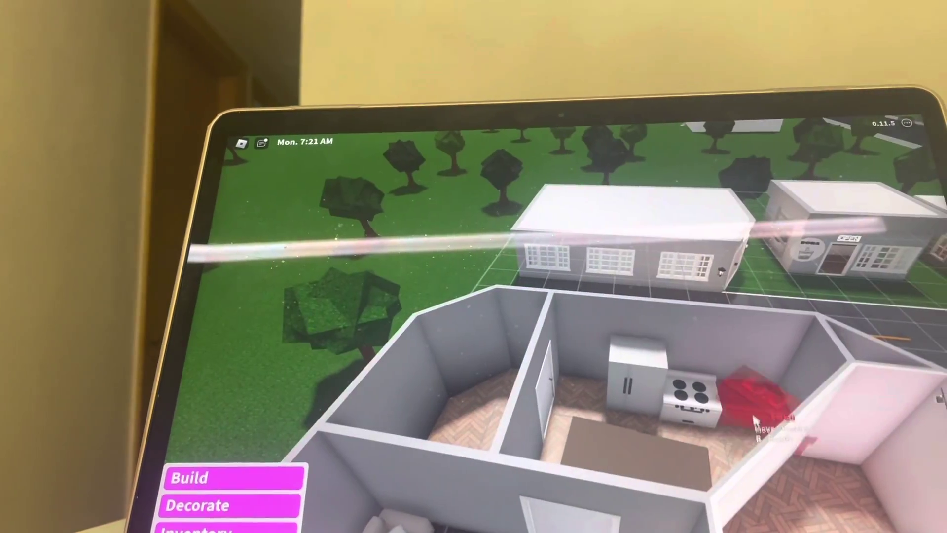
pyautogui.click(752, 412)
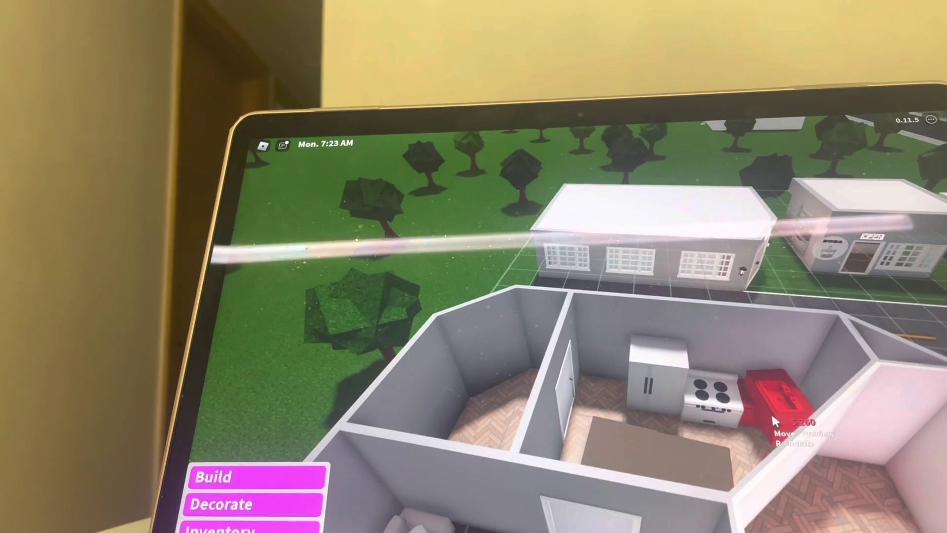
pyautogui.press('r')
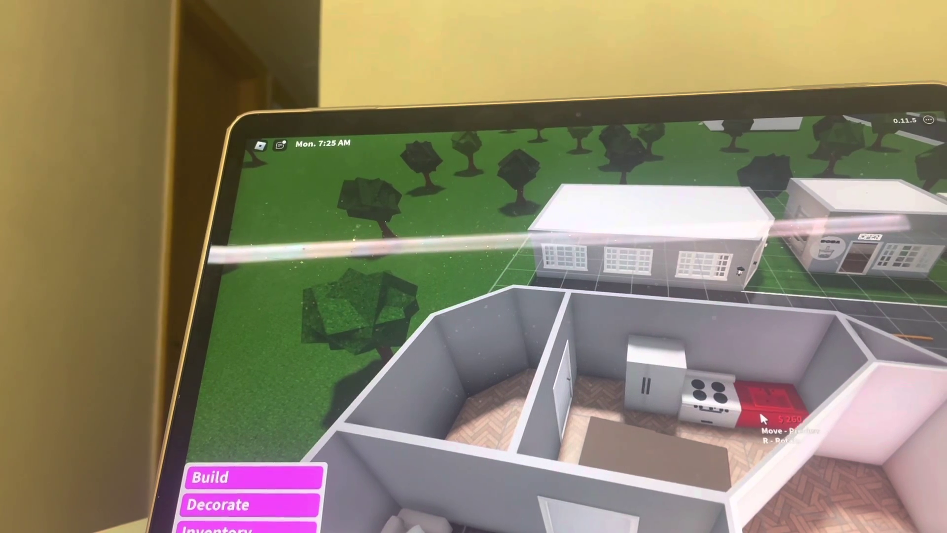
pyautogui.press('r')
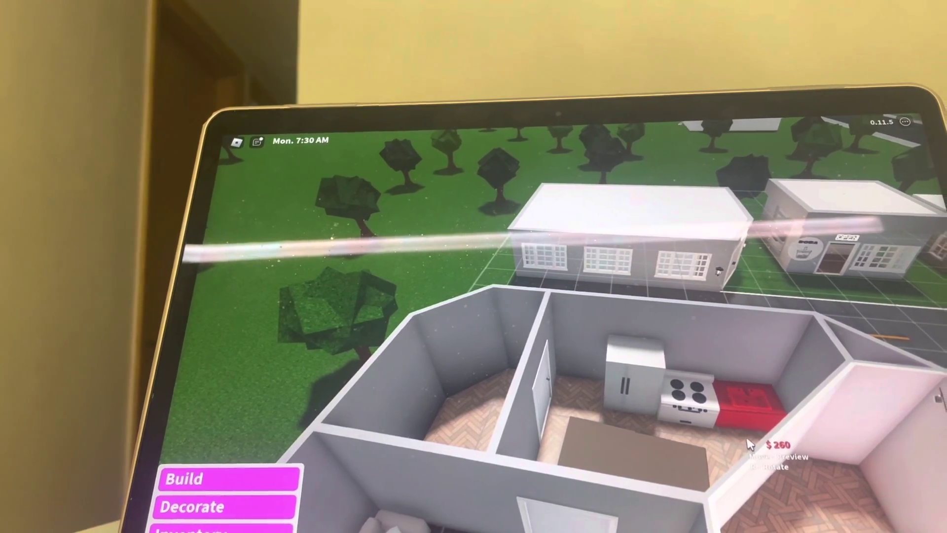
pyautogui.click(753, 444)
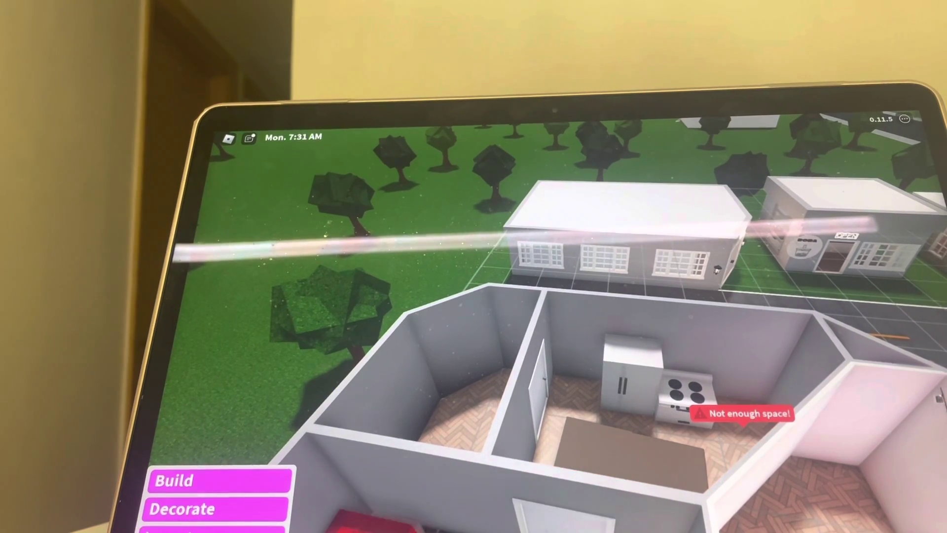
pyautogui.click(510, 518)
# Copy a counter from the neighbouring kitchen and place it as an island
pyautogui.moveTo(666, 333); pyautogui.dragTo(673, 345)
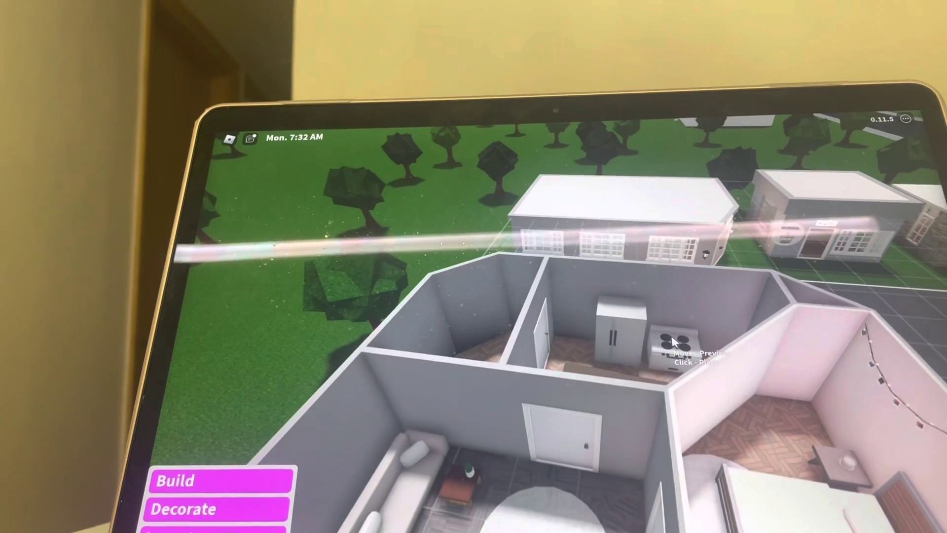
pyautogui.click(573, 346)
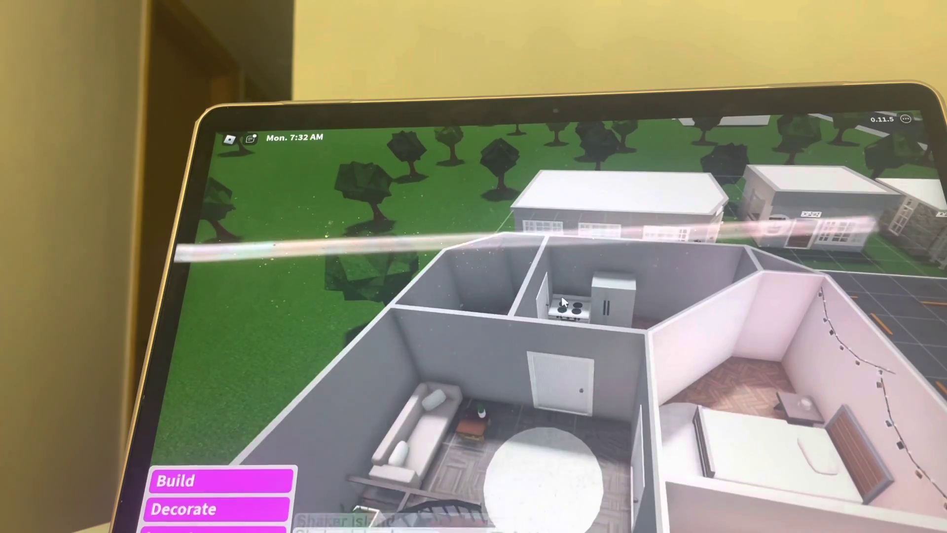
pyautogui.scroll(3, 574, 347)
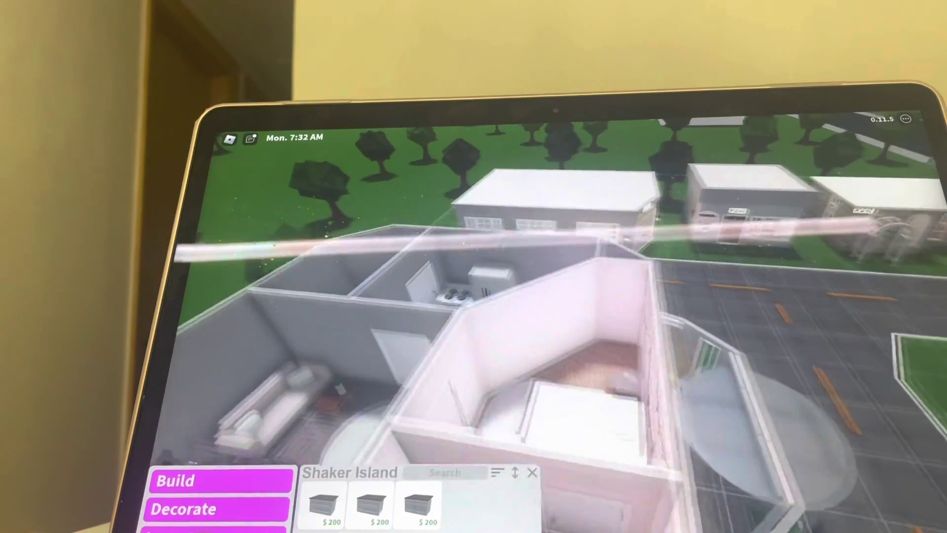
pyautogui.moveTo(592, 333); pyautogui.dragTo(370, 333)
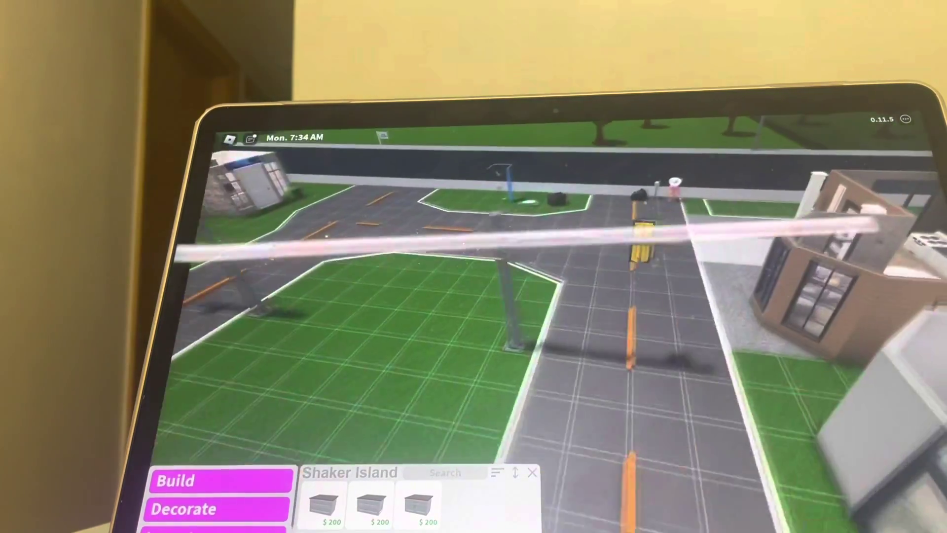
pyautogui.moveTo(473, 333); pyautogui.dragTo(666, 334)
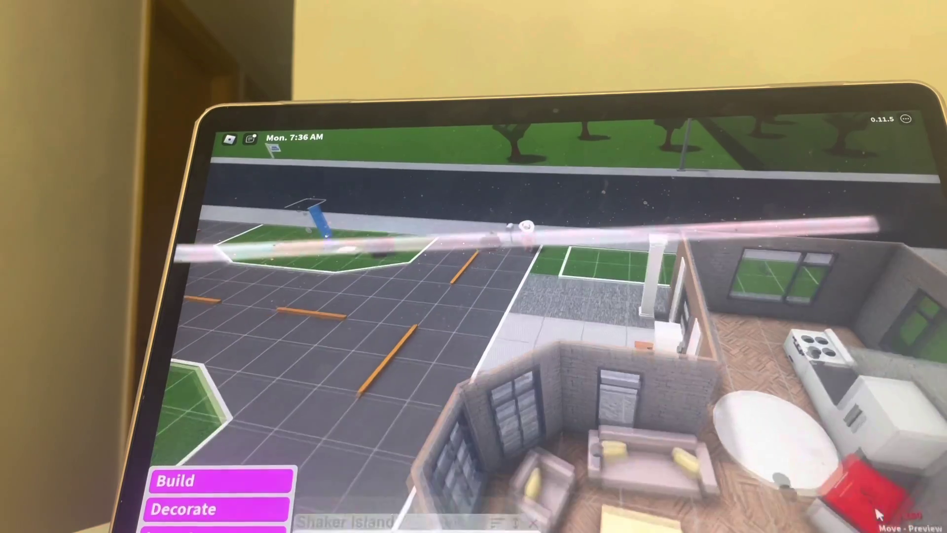
pyautogui.moveTo(741, 333); pyautogui.dragTo(592, 311)
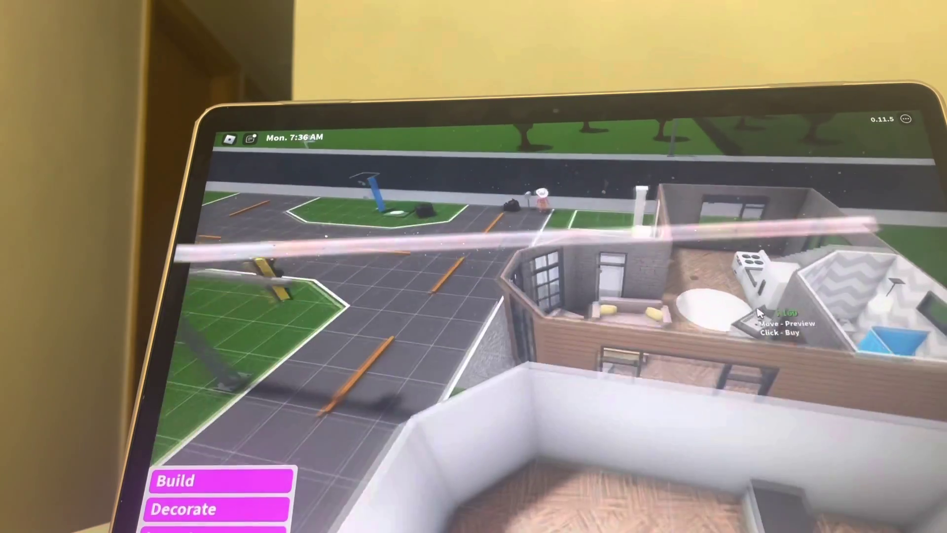
pyautogui.click(759, 314)
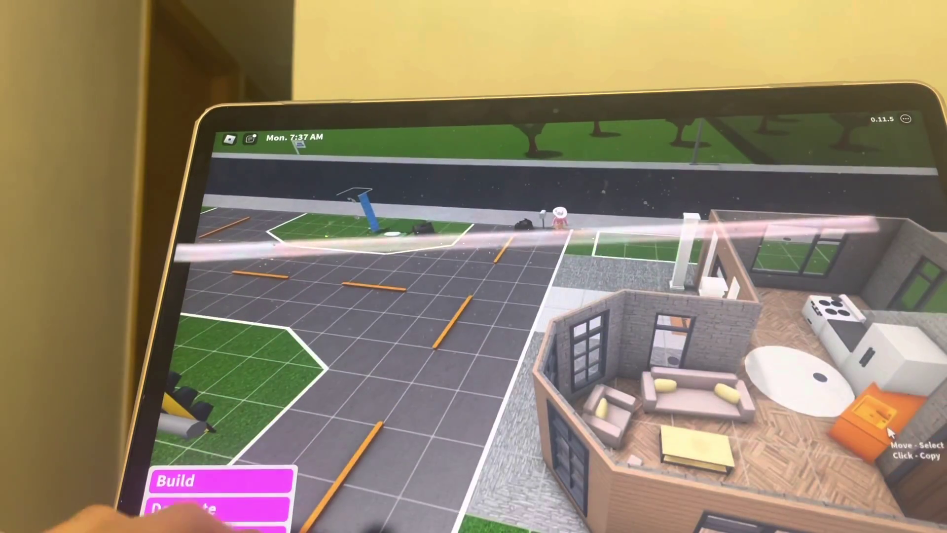
pyautogui.rightClick(887, 430)
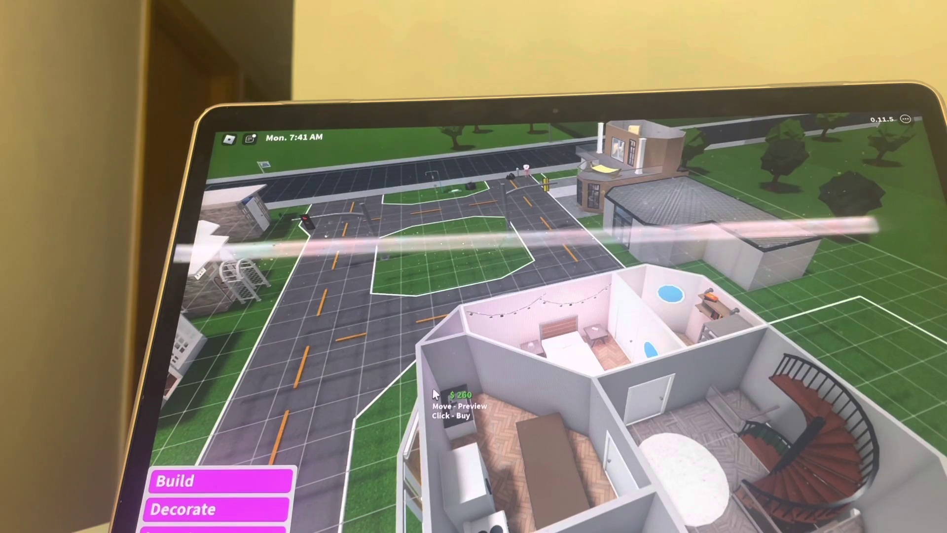
pyautogui.click(432, 387)
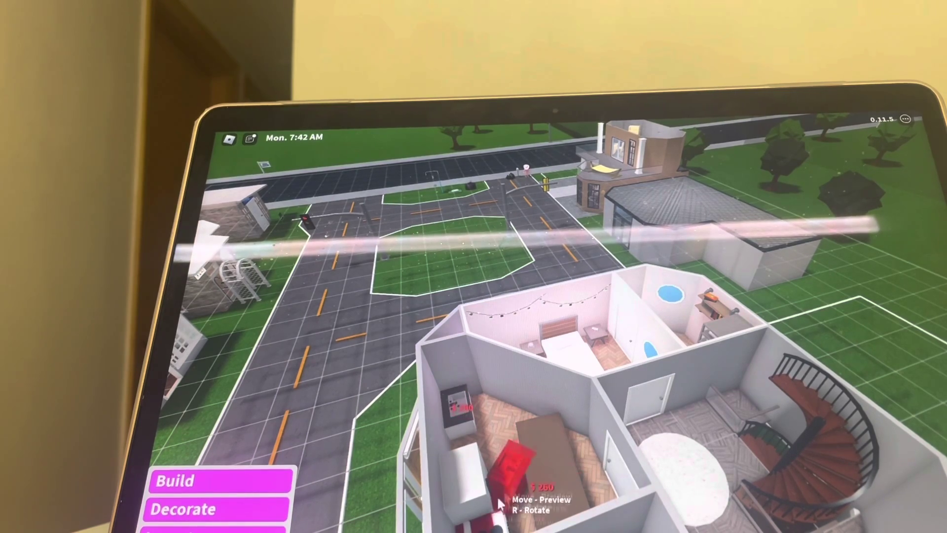
# Place Shaker Island pieces from the catalog side by side in the kitchen
pyautogui.click(193, 509)
pyautogui.rightClick(544, 468)
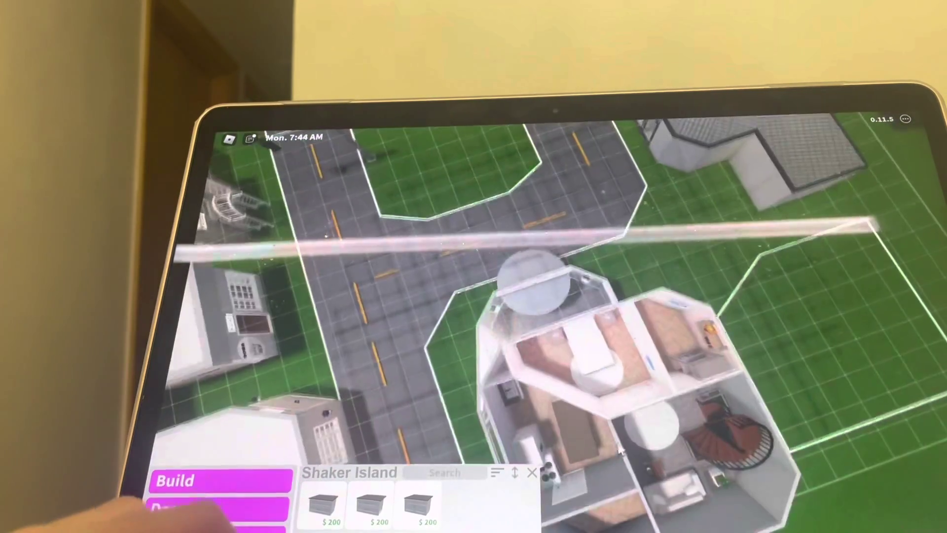
pyautogui.click(545, 468)
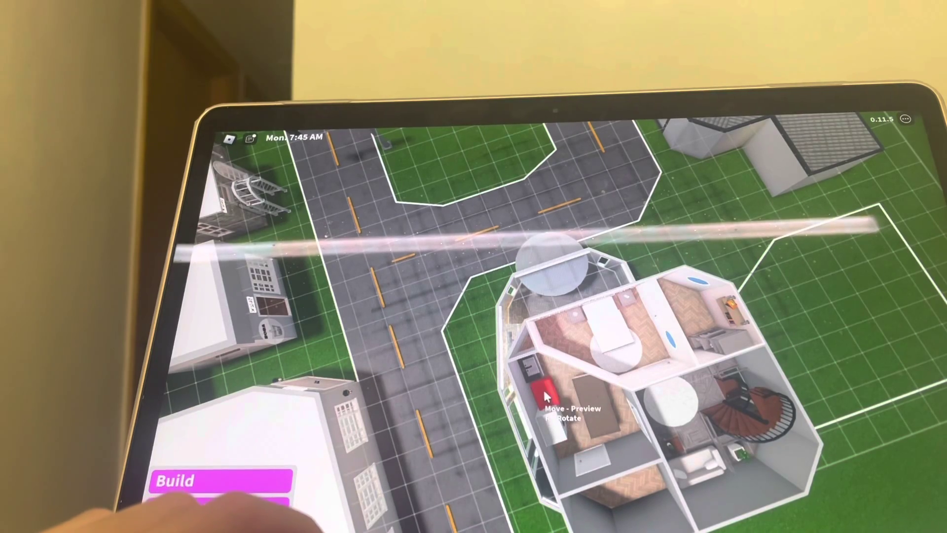
pyautogui.click(542, 396)
pyautogui.moveTo(609, 402); pyautogui.dragTo(621, 423)
pyautogui.click(610, 405)
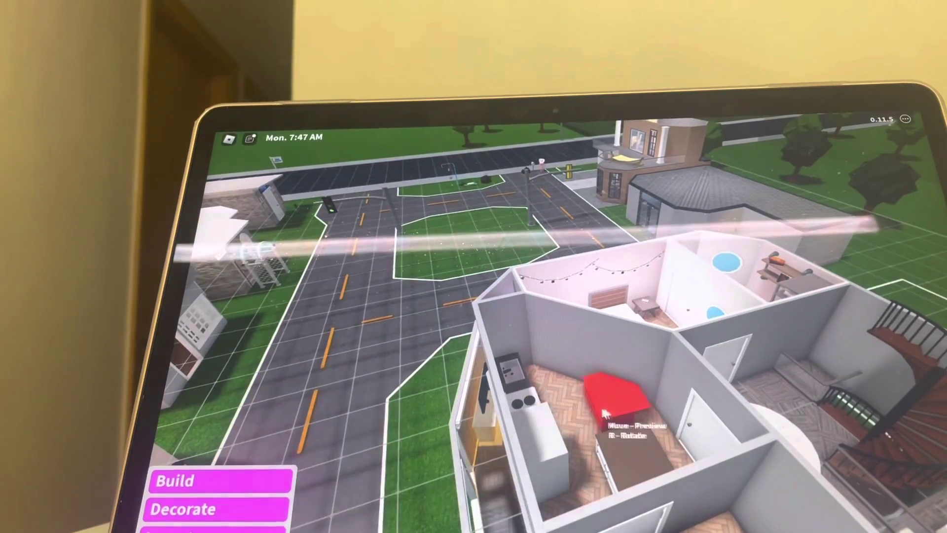
pyautogui.click(585, 415)
pyautogui.click(613, 445)
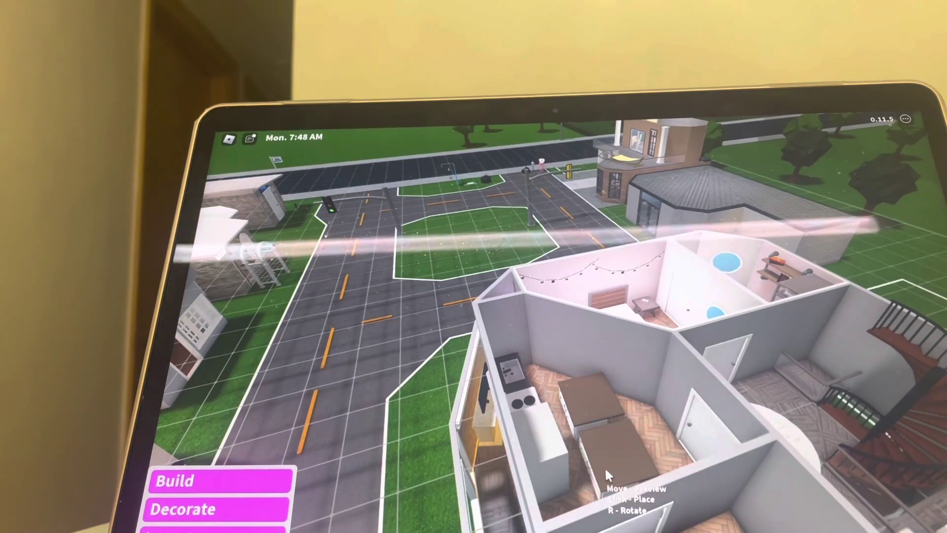
pyautogui.click(601, 463)
pyautogui.rightClick(601, 462)
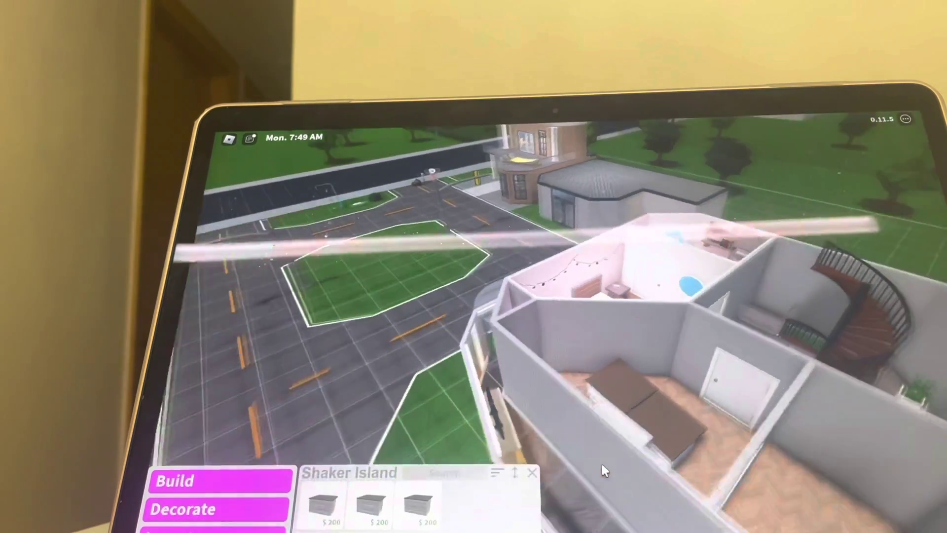
pyautogui.moveTo(601, 462); pyautogui.dragTo(584, 432)
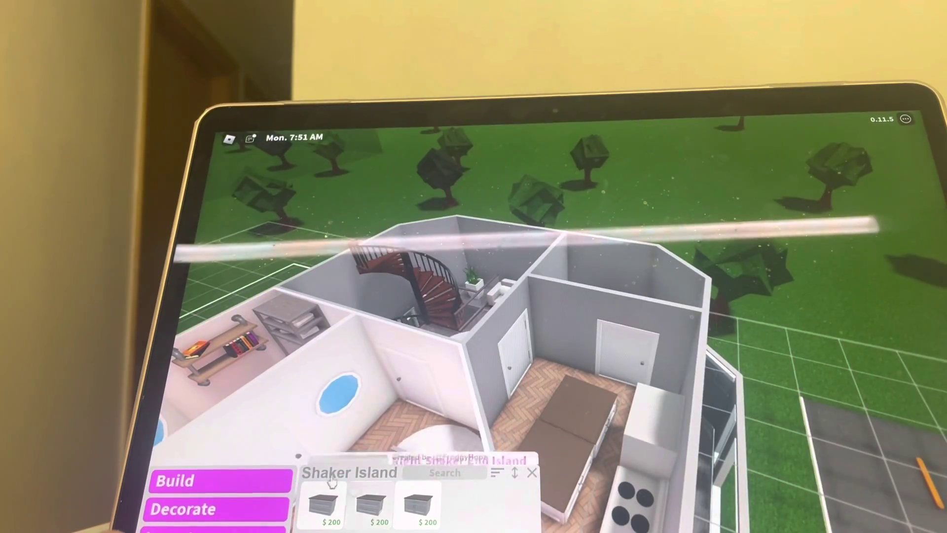
# Hang a Simple Fan from Lighting above the fridge and select it
pyautogui.click(232, 518)
pyautogui.click(718, 504)
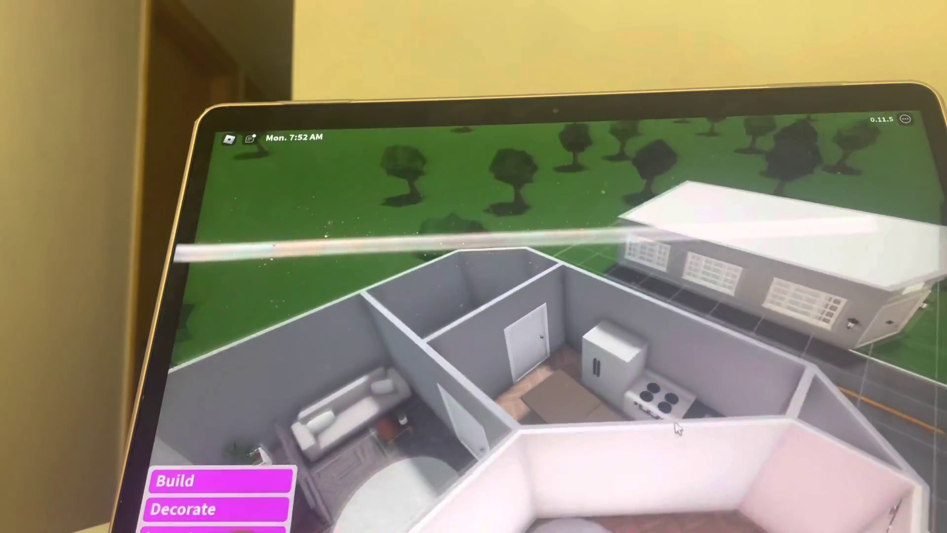
pyautogui.moveTo(601, 371); pyautogui.dragTo(675, 402)
pyautogui.scroll(-3, 629, 504)
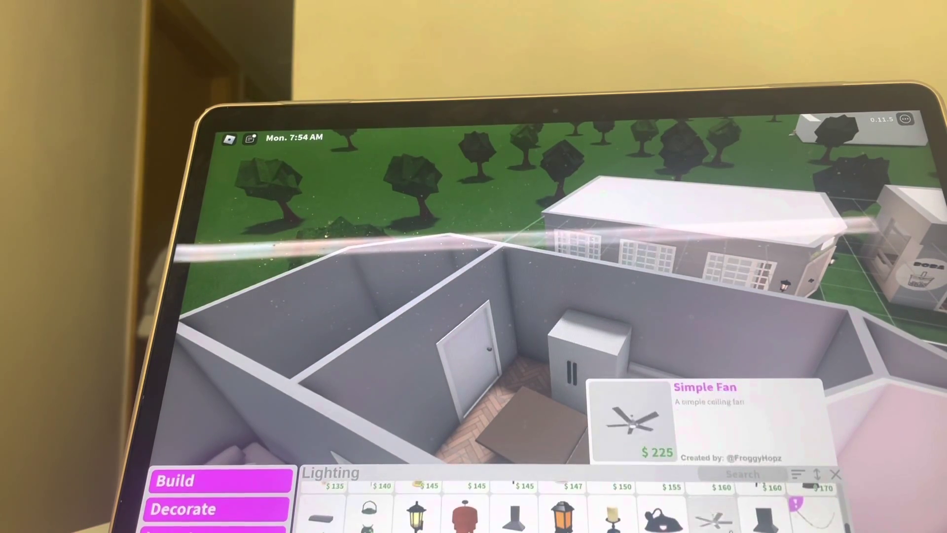
pyautogui.click(717, 518)
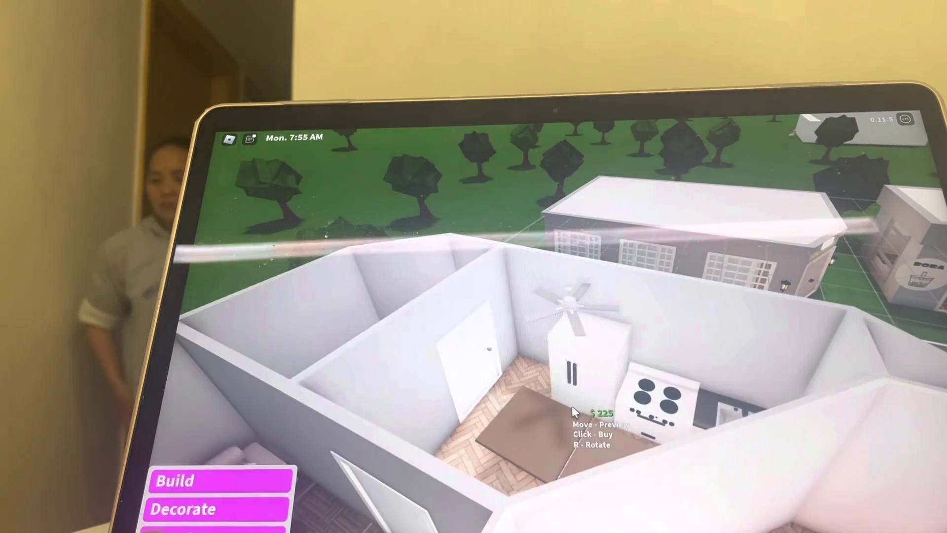
pyautogui.click(572, 406)
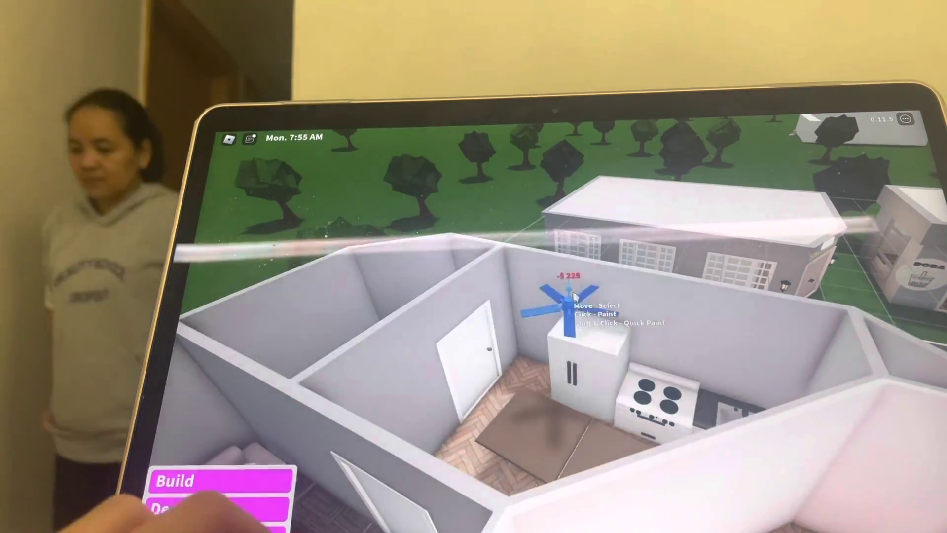
pyautogui.click(570, 307)
pyautogui.scroll(3, 570, 308)
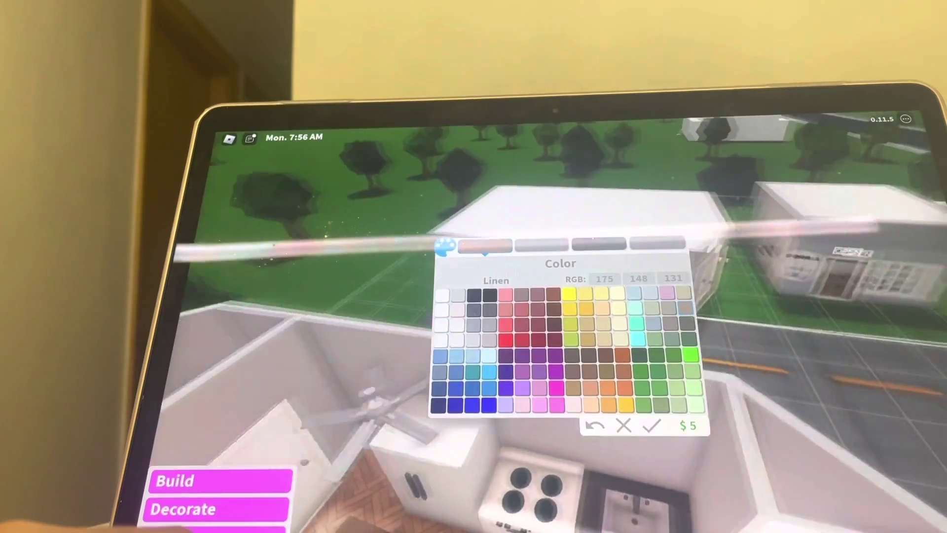
# Dismiss the ceiling fan and counter colour choices while turning toward the kitchen
pyautogui.rightClick(855, 439)
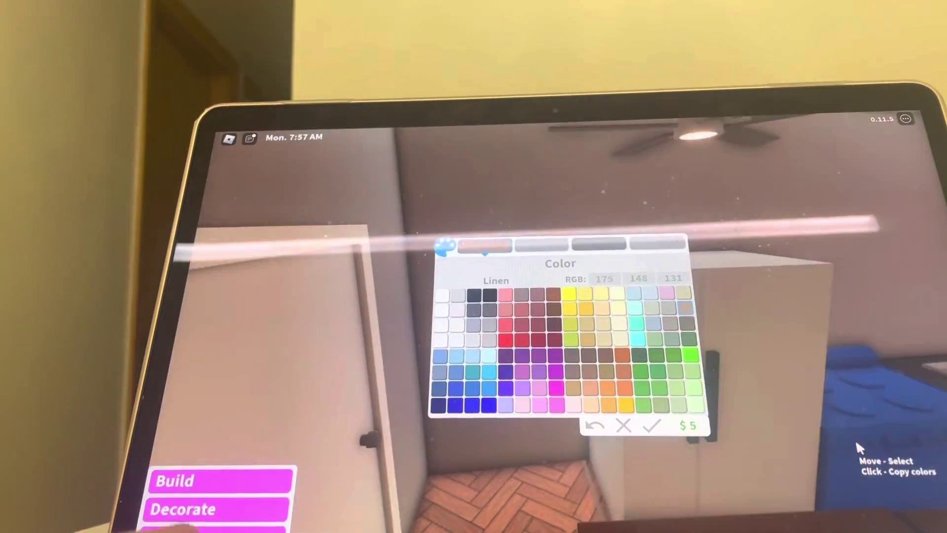
pyautogui.rightClick(856, 439)
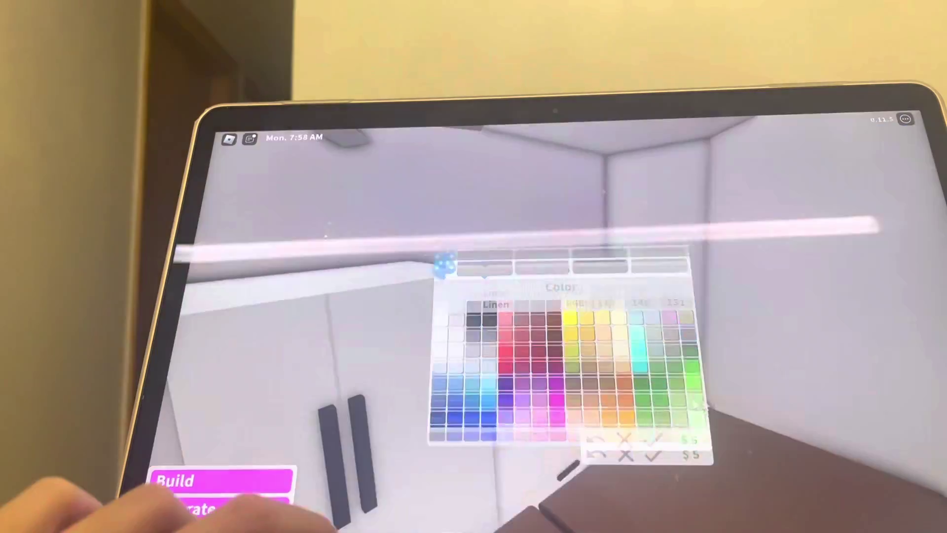
pyautogui.click(650, 425)
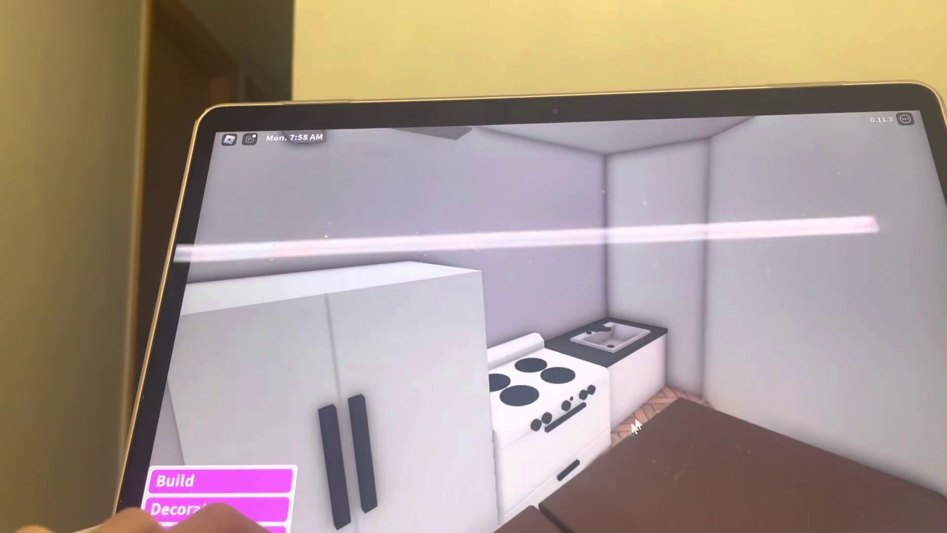
pyautogui.rightClick(579, 245)
pyautogui.click(392, 137)
pyautogui.moveTo(743, 307); pyautogui.dragTo(654, 428)
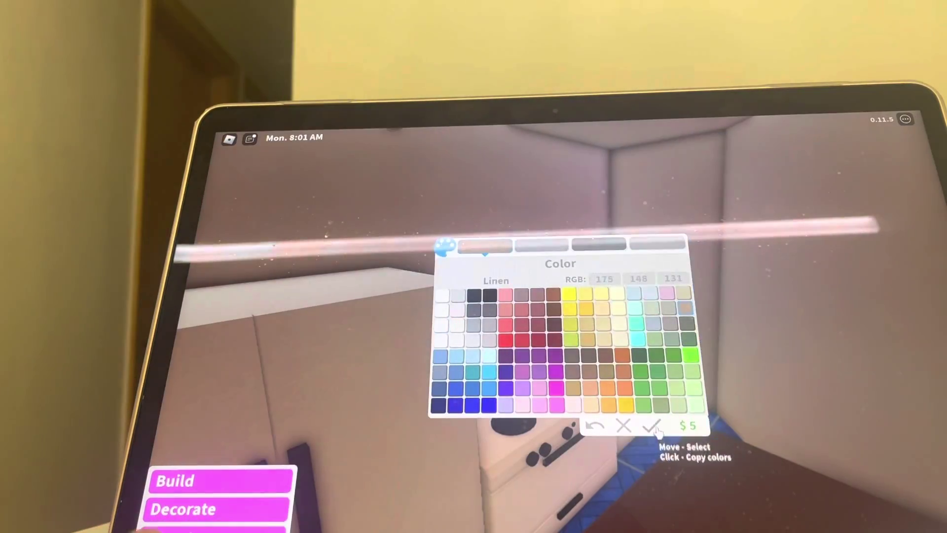
pyautogui.click(650, 425)
pyautogui.click(551, 415)
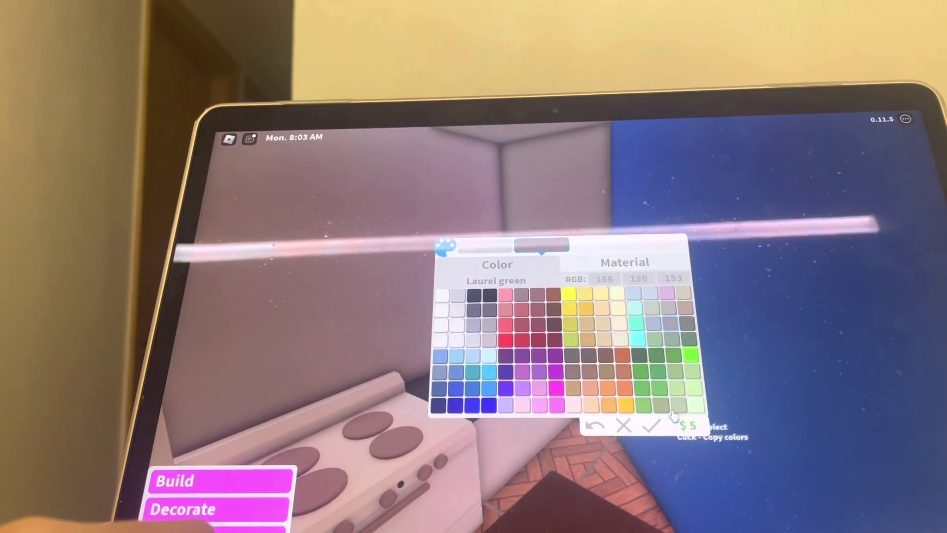
pyautogui.click(650, 425)
# Try several grey and light shades on the kitchen wall, then close its colours
pyautogui.click(496, 399)
pyautogui.click(475, 309)
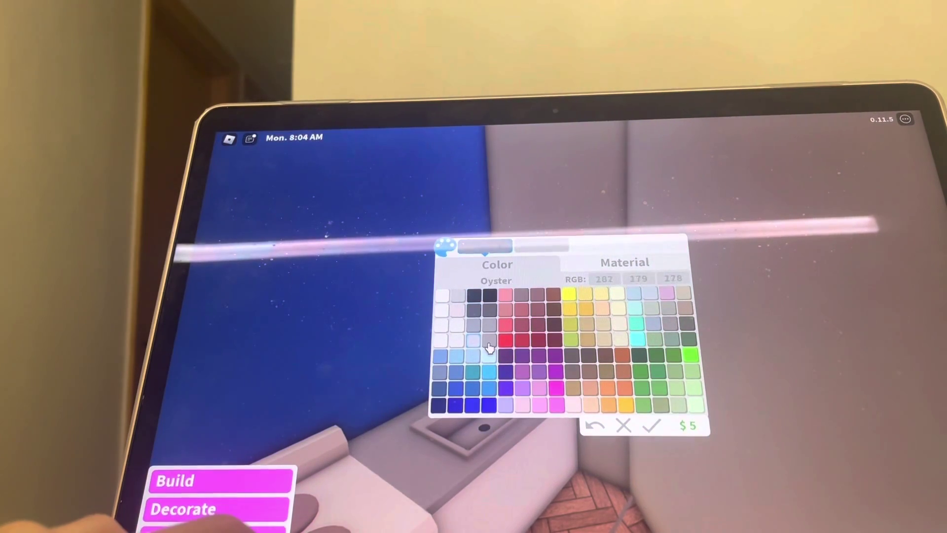
pyautogui.click(488, 343)
pyautogui.click(458, 294)
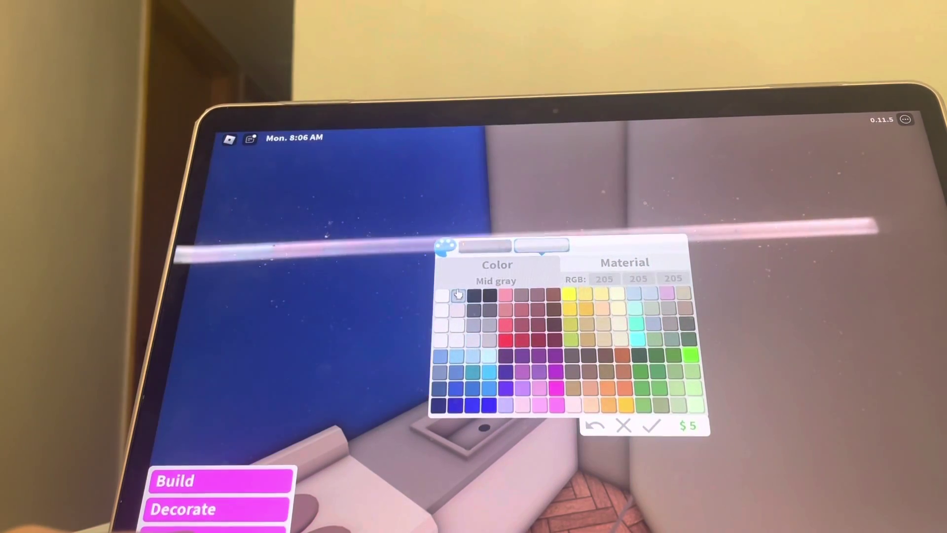
pyautogui.click(461, 315)
pyautogui.click(652, 426)
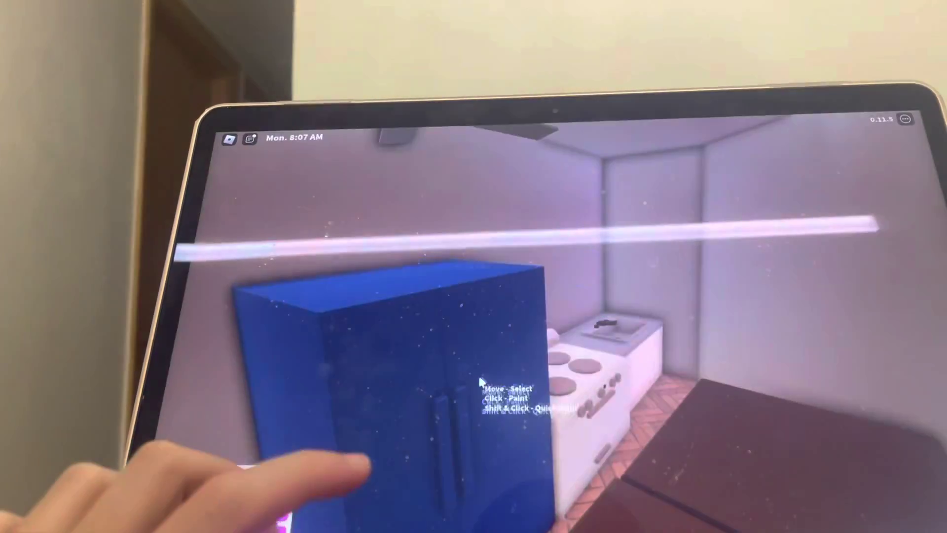
# Paint both of the fridge's colour slots a Lily white tone
pyautogui.keyDown('shift'); pyautogui.click(474, 356); pyautogui.keyUp('shift')
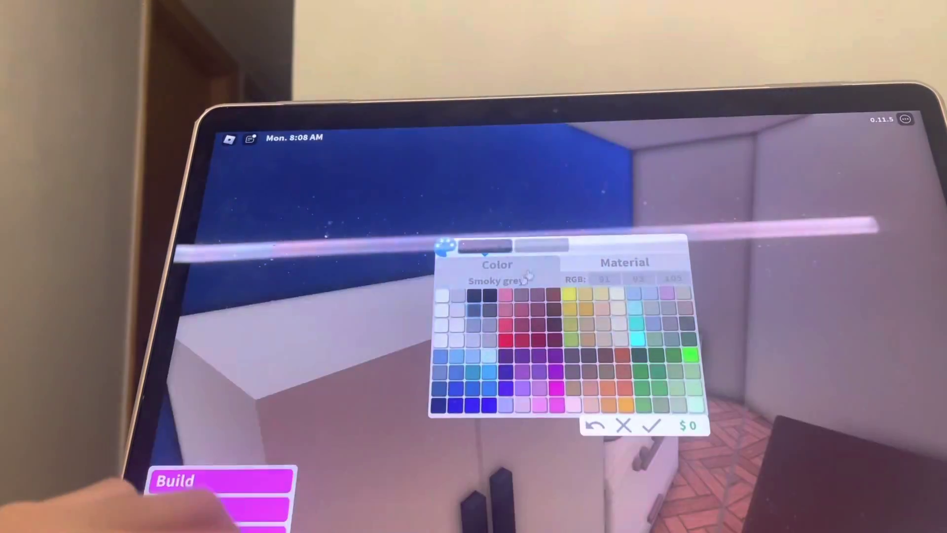
pyautogui.click(489, 329)
pyautogui.click(541, 248)
pyautogui.click(460, 312)
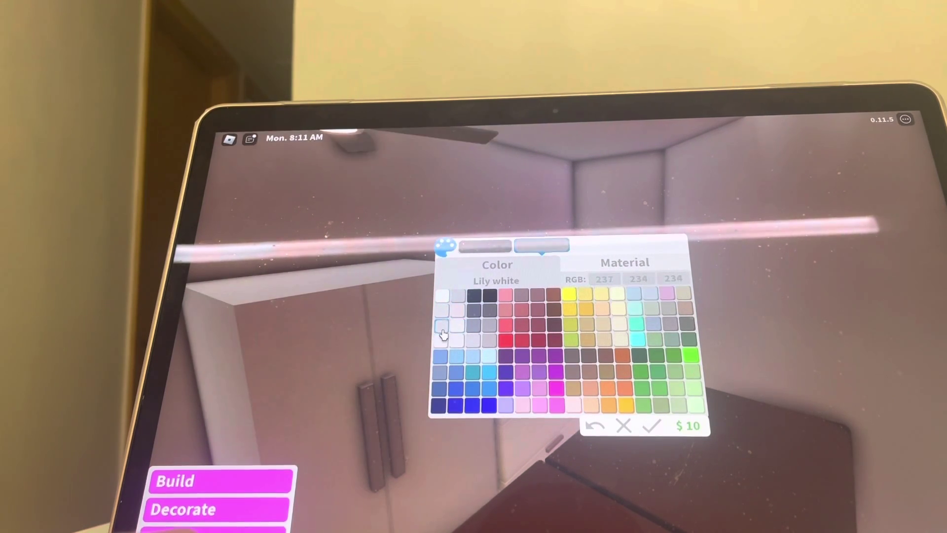
# After trying textures like Modern Trellis, give the fridge a plain Plastic material and confirm
pyautogui.click(644, 265)
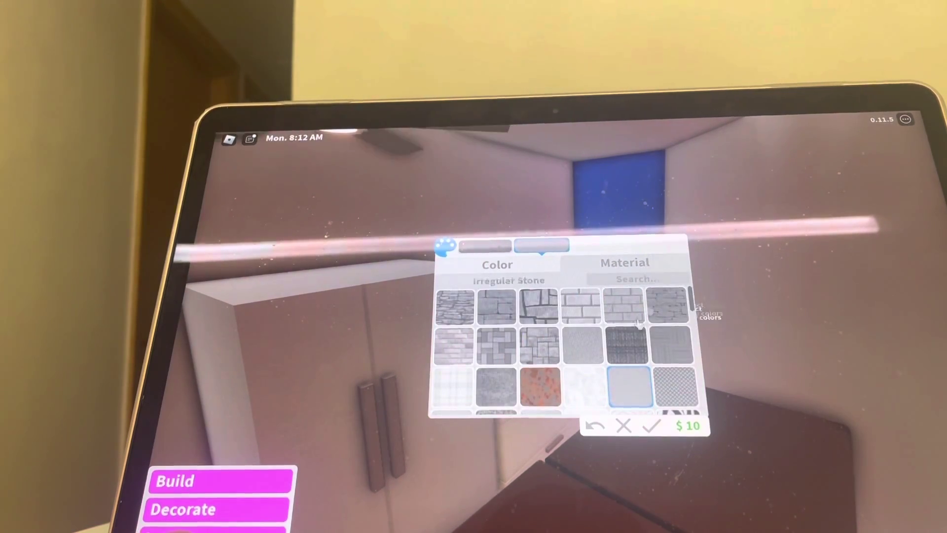
pyautogui.scroll(-3, 607, 360)
pyautogui.scroll(-2, 555, 355)
pyautogui.click(497, 368)
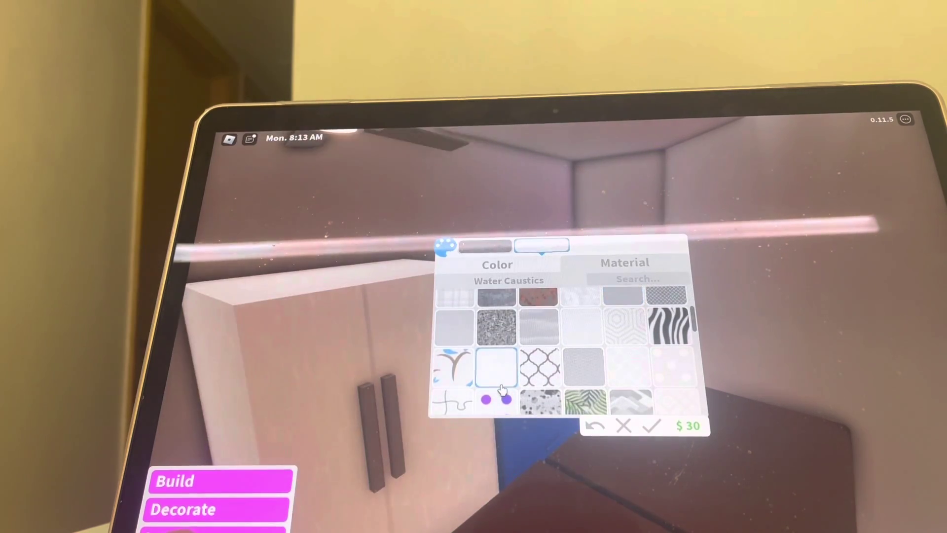
pyautogui.scroll(-1, 519, 356)
pyautogui.click(676, 368)
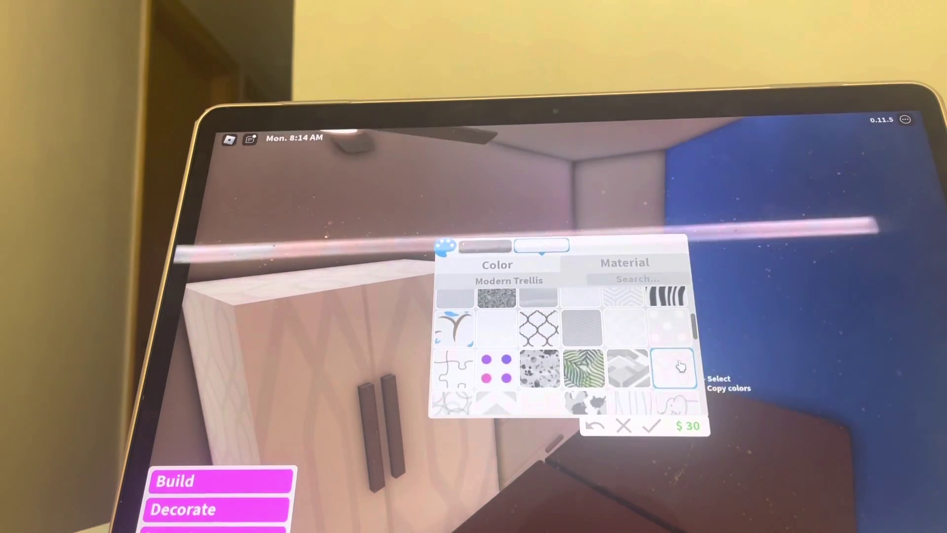
pyautogui.scroll(-3, 681, 361)
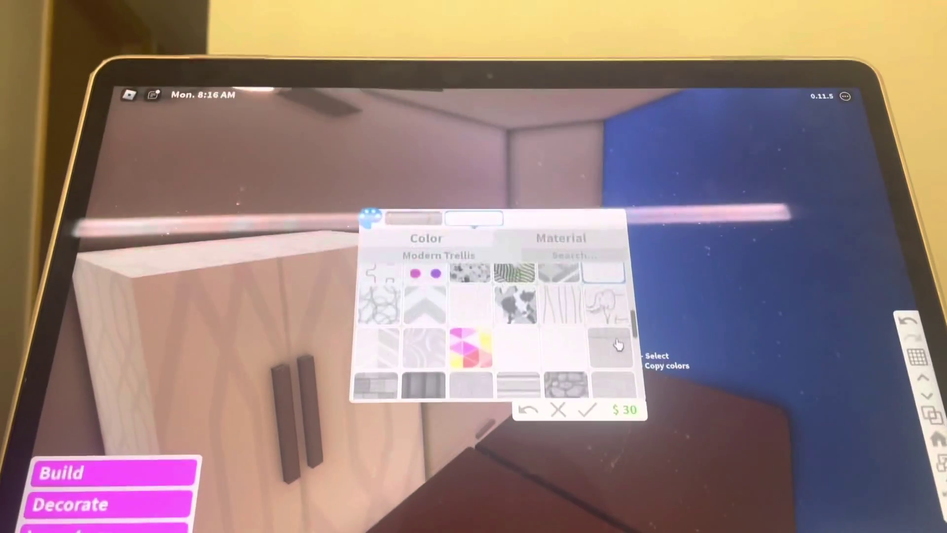
pyautogui.click(563, 344)
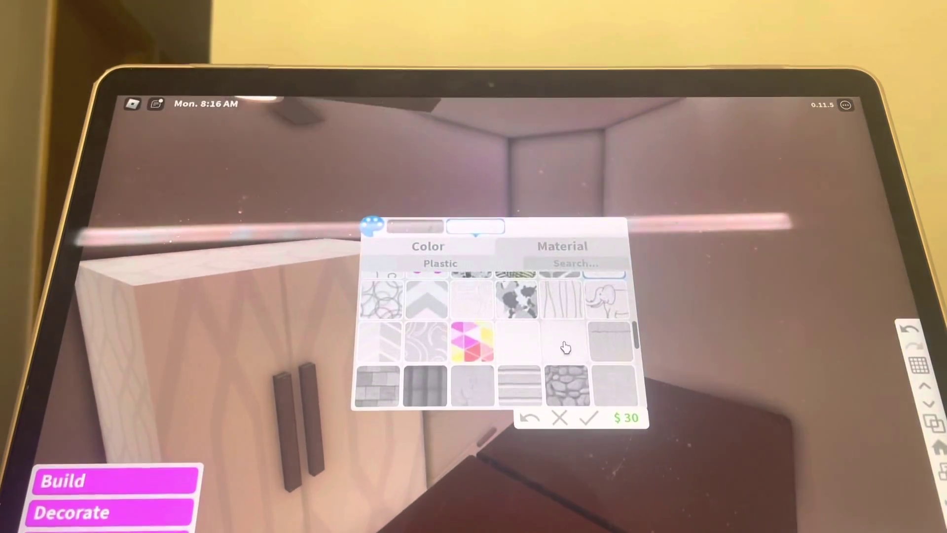
pyautogui.click(589, 420)
pyautogui.click(573, 270)
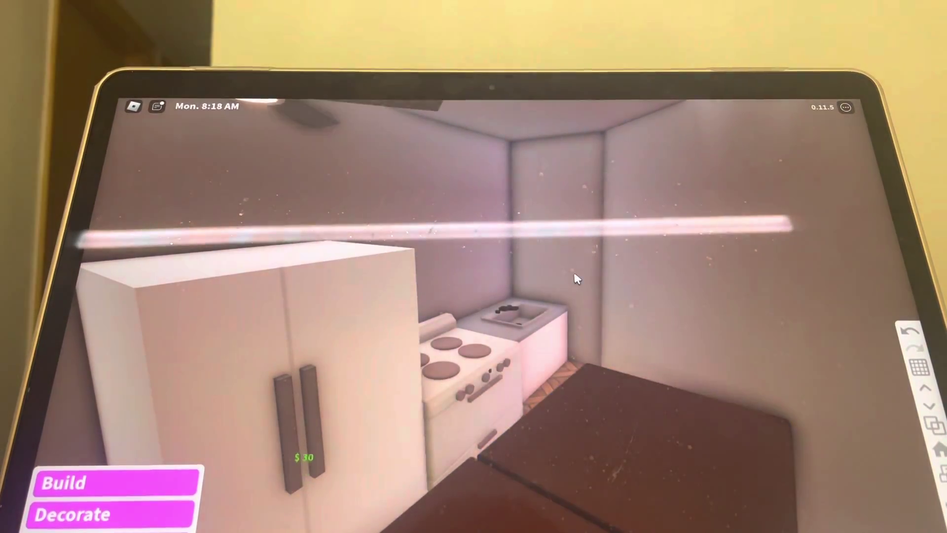
pyautogui.moveTo(573, 270); pyautogui.dragTo(573, 370)
pyautogui.moveTo(574, 270); pyautogui.dragTo(573, 371)
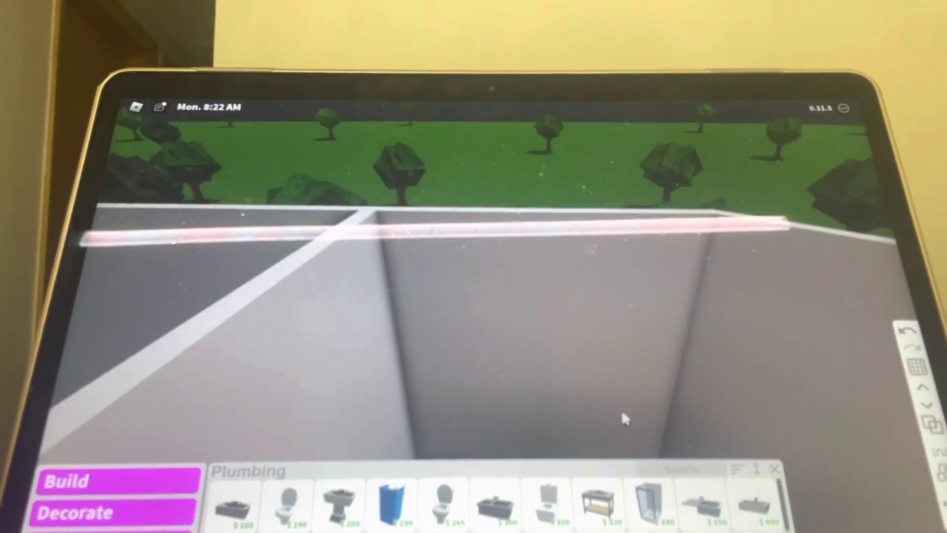
# Scroll through the plumbing fixtures and select the Hygienic Shower for placement
pyautogui.moveTo(620, 408); pyautogui.dragTo(621, 334)
pyautogui.moveTo(474, 333); pyautogui.dragTo(444, 259)
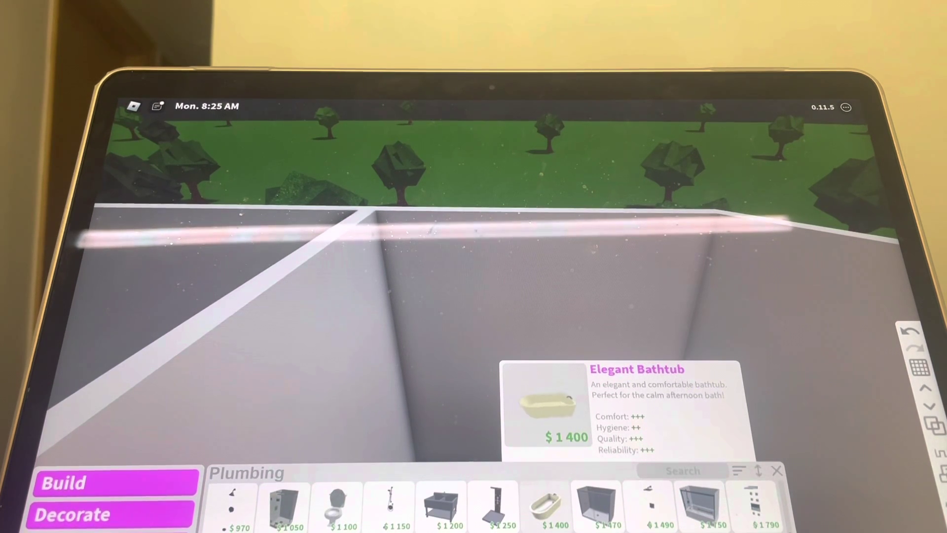
pyautogui.scroll(2, 563, 503)
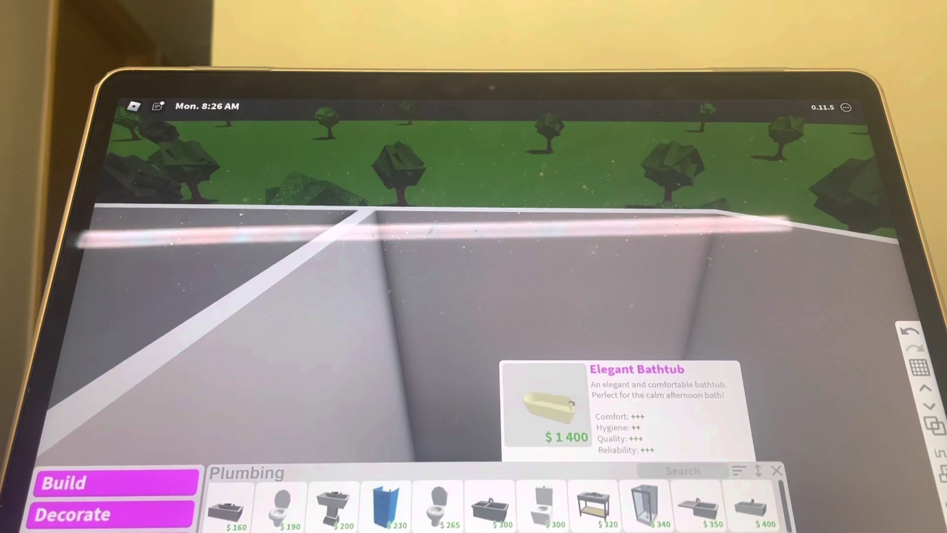
pyautogui.click(642, 511)
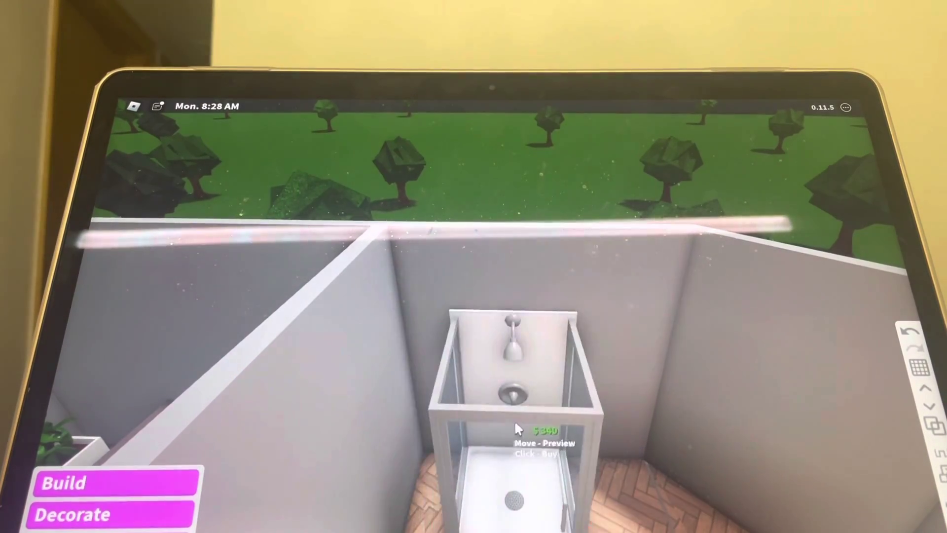
pyautogui.scroll(-8, 474, 414)
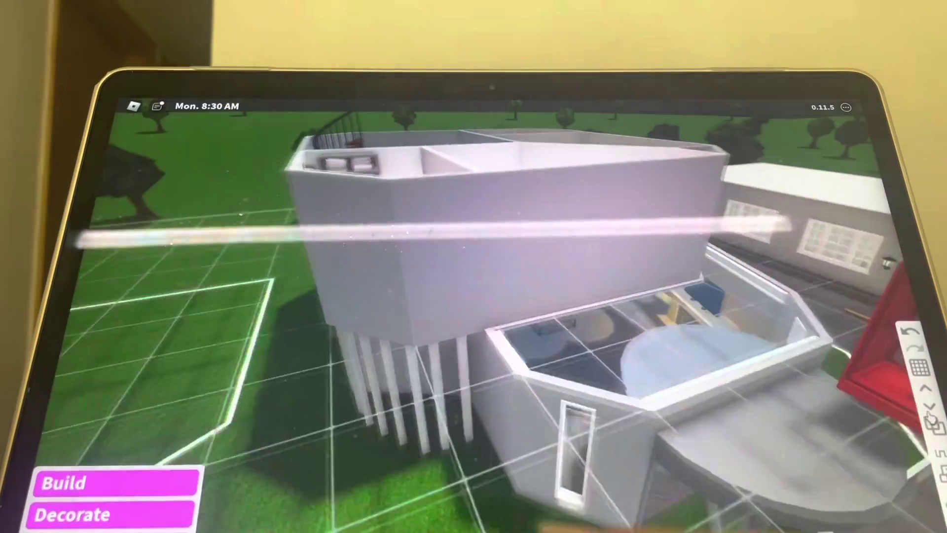
# Swing the camera around the lot and drop the shower into the bathroom corner
pyautogui.moveTo(518, 370)
pyautogui.mouseDown()
pyautogui.moveTo(703, 440)
pyautogui.moveTo(803, 348)
pyautogui.moveTo(378, 255)
pyautogui.mouseUp()
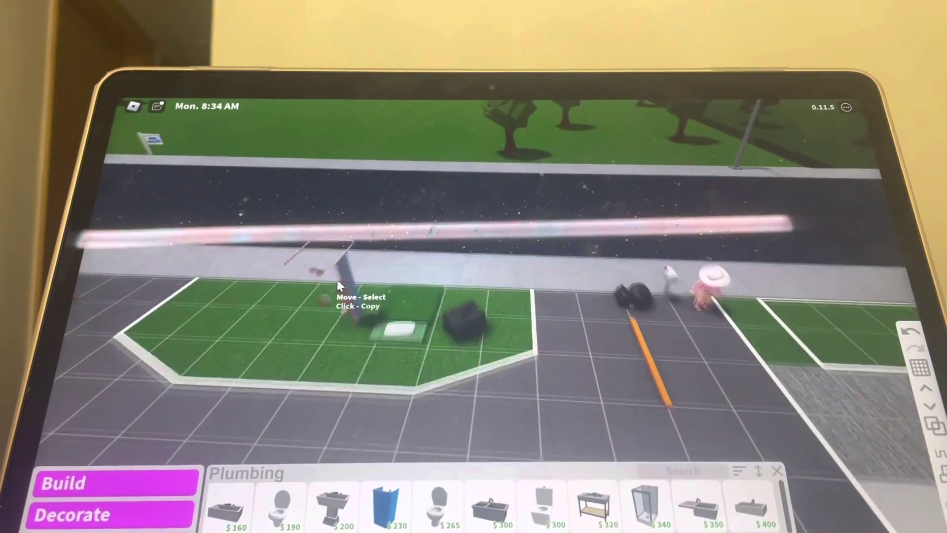
pyautogui.moveTo(378, 256)
pyautogui.mouseDown()
pyautogui.moveTo(439, 209)
pyautogui.moveTo(414, 231)
pyautogui.moveTo(518, 310)
pyautogui.moveTo(836, 451)
pyautogui.moveTo(581, 483)
pyautogui.moveTo(650, 449)
pyautogui.mouseUp()
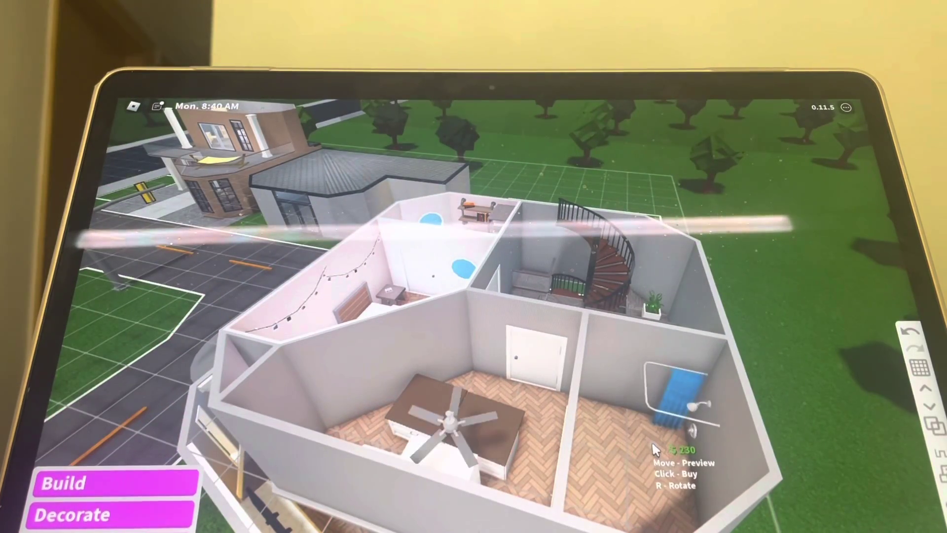
pyautogui.click(658, 443)
# Open the shower's colour options and sample a lighter curtain colour
pyautogui.click(686, 389)
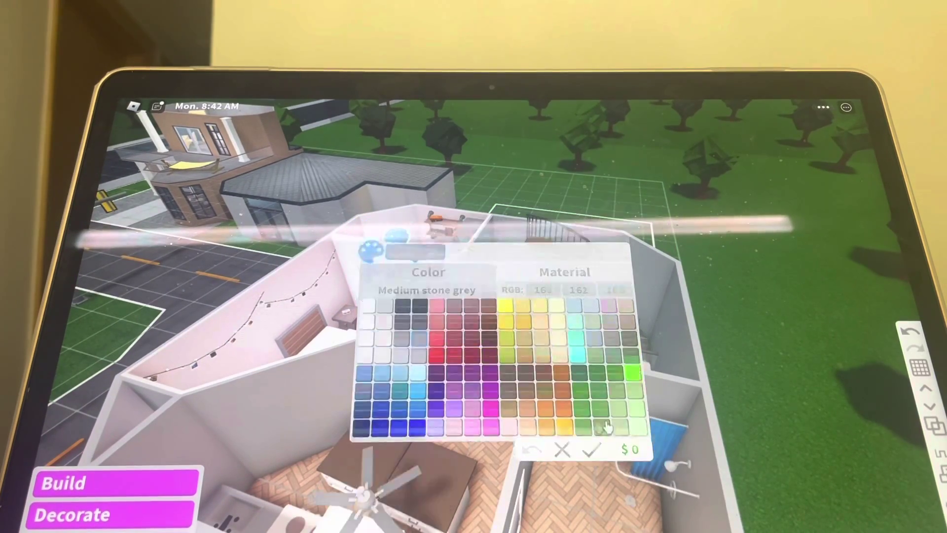
pyautogui.click(656, 448)
pyautogui.click(657, 443)
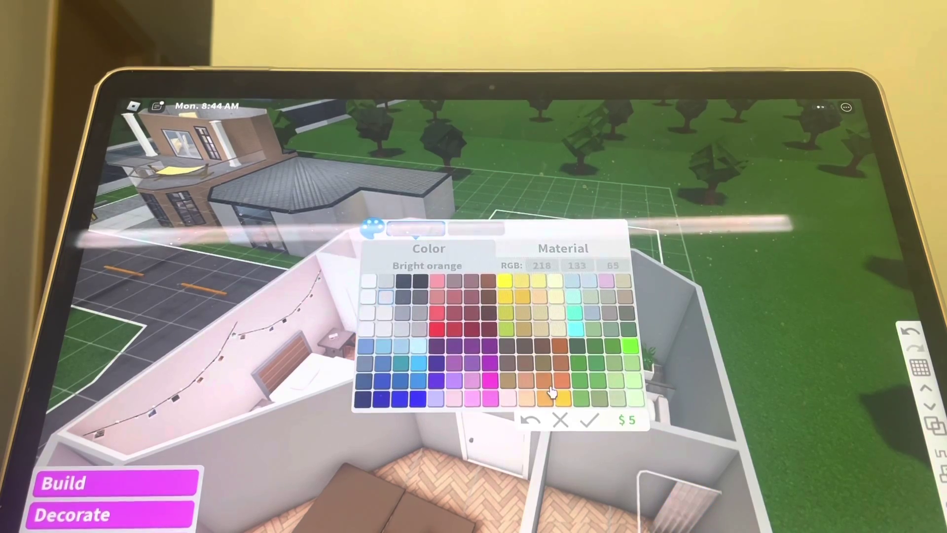
# Confirm the curtain colour, then pick up the orange counter from an overhead view
pyautogui.click(591, 420)
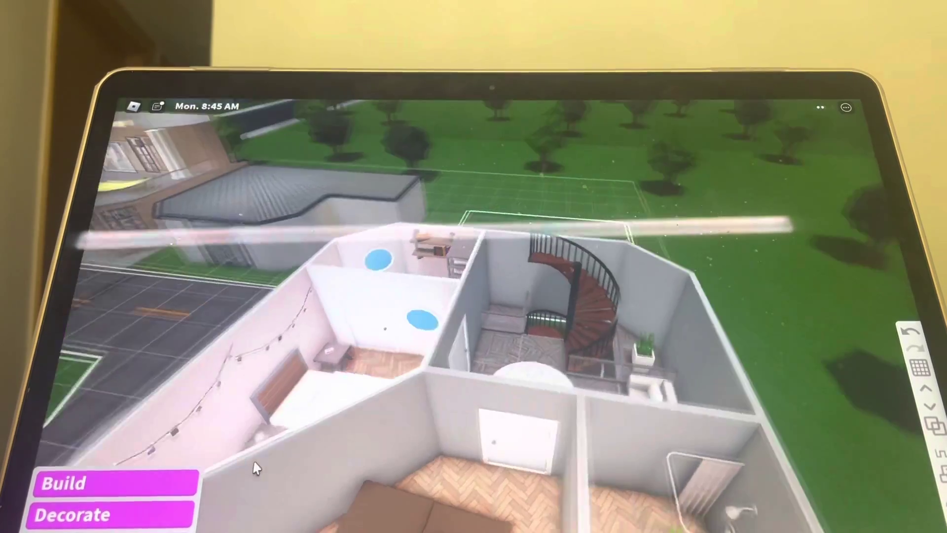
pyautogui.scroll(8, 459, 330)
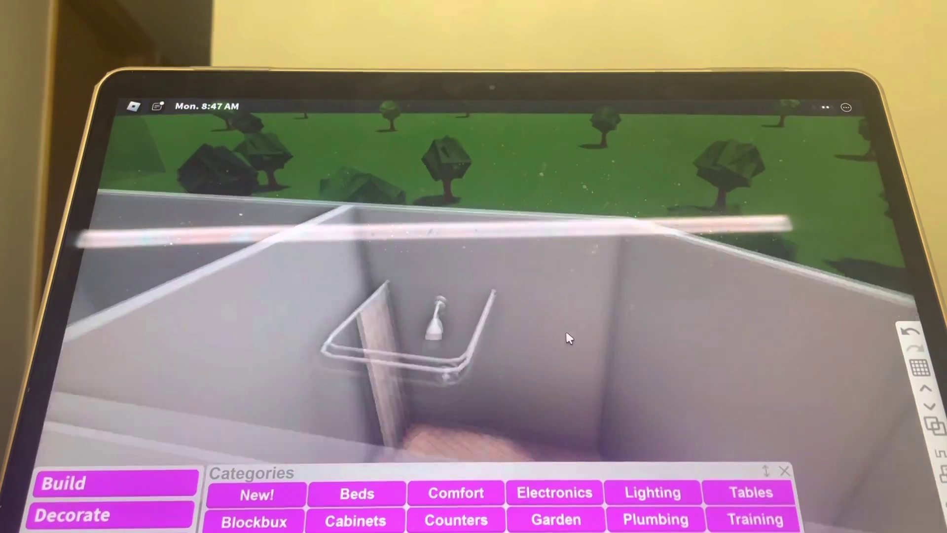
pyautogui.scroll(-5, 568, 338)
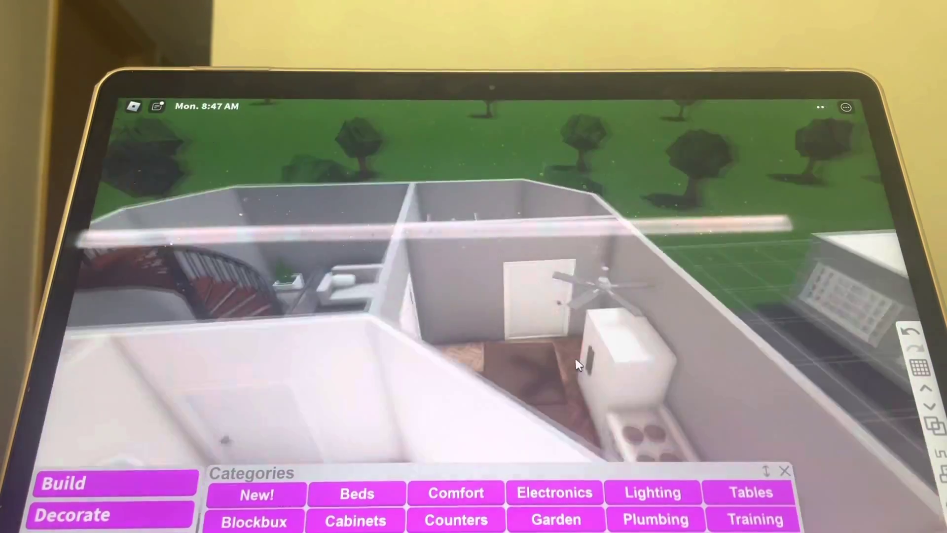
pyautogui.moveTo(568, 337); pyautogui.dragTo(581, 398)
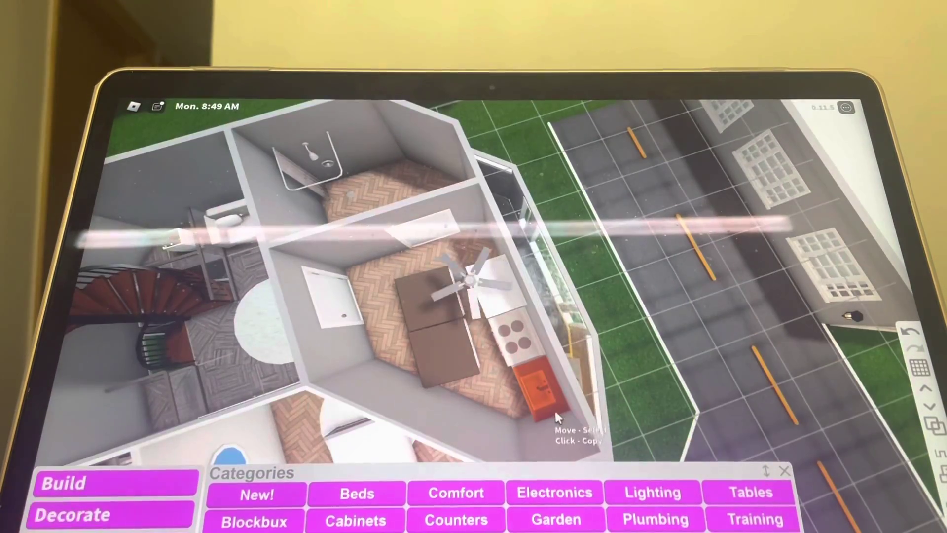
pyautogui.click(562, 404)
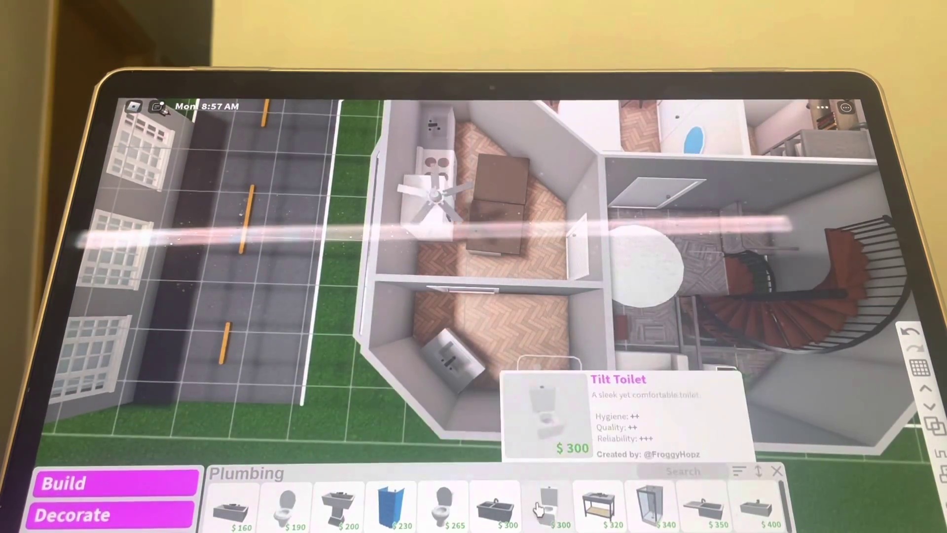
# Place the Tilt Toilet, reposition the ceiling fan, then browse ceiling and floor lamps
pyautogui.click(542, 510)
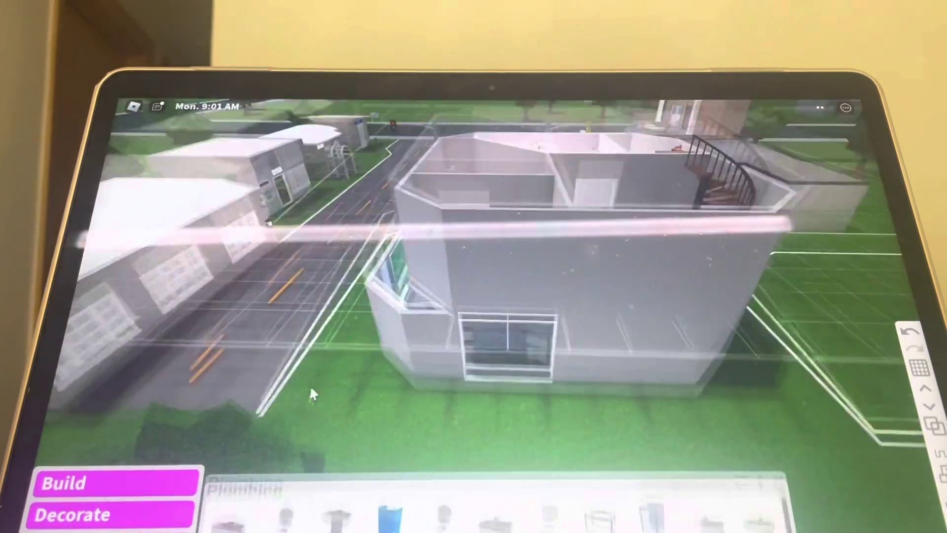
pyautogui.rightClick(309, 385)
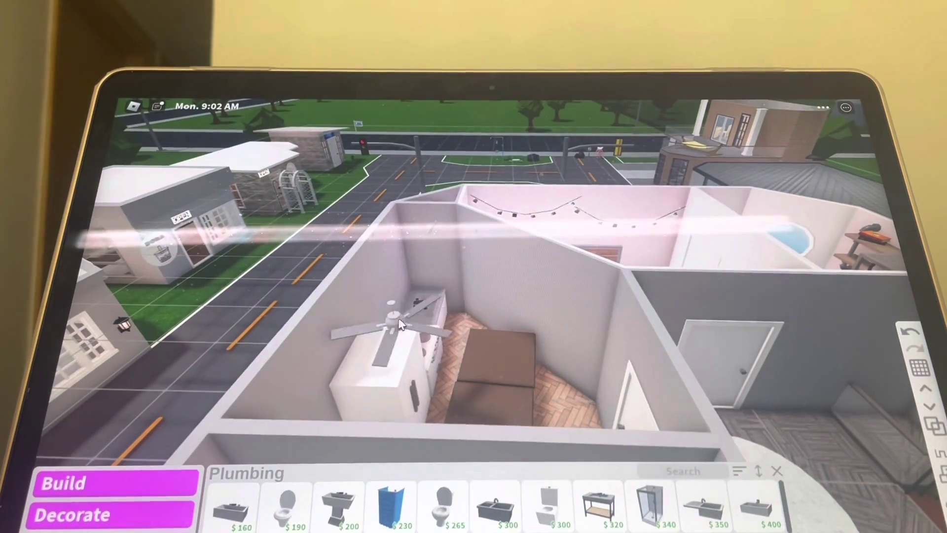
pyautogui.click(400, 324)
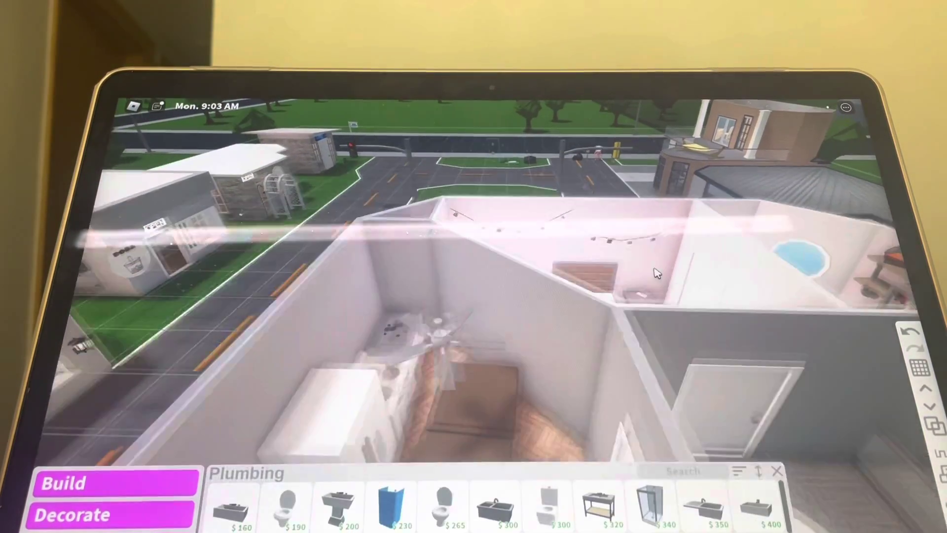
pyautogui.moveTo(656, 273); pyautogui.dragTo(633, 280)
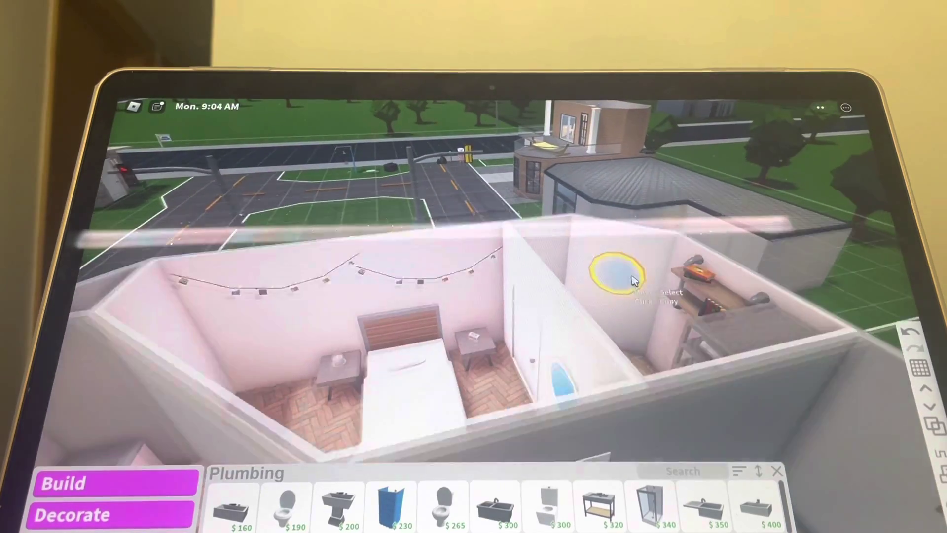
pyautogui.rightClick(633, 280)
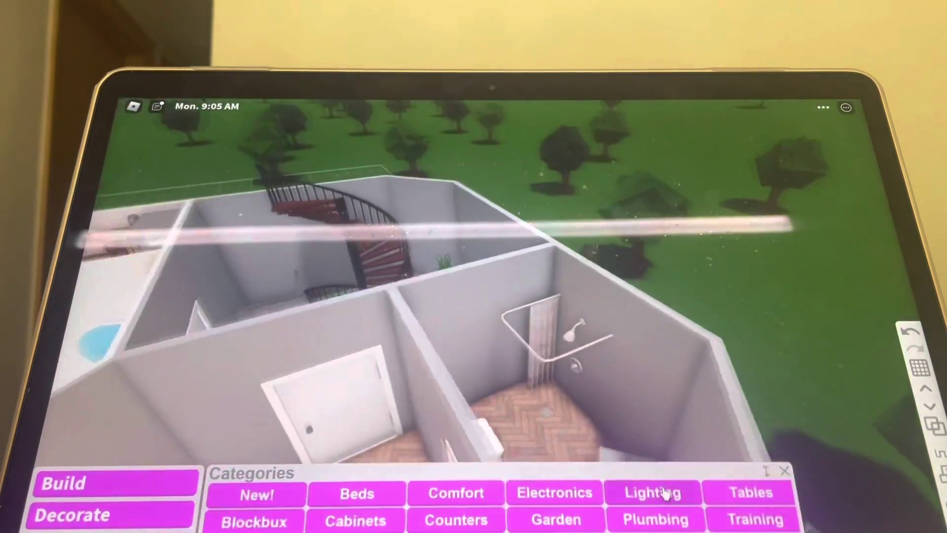
pyautogui.click(664, 507)
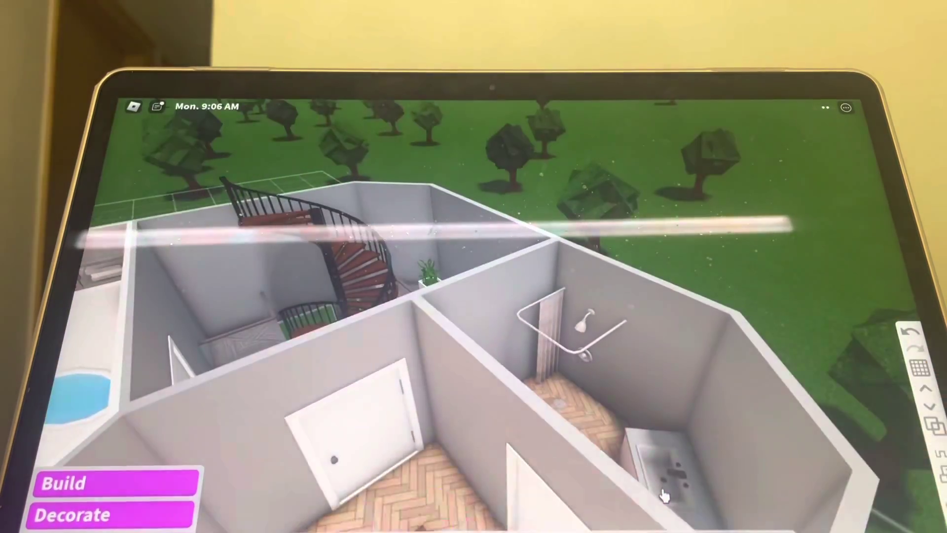
pyautogui.moveTo(518, 333); pyautogui.dragTo(474, 319)
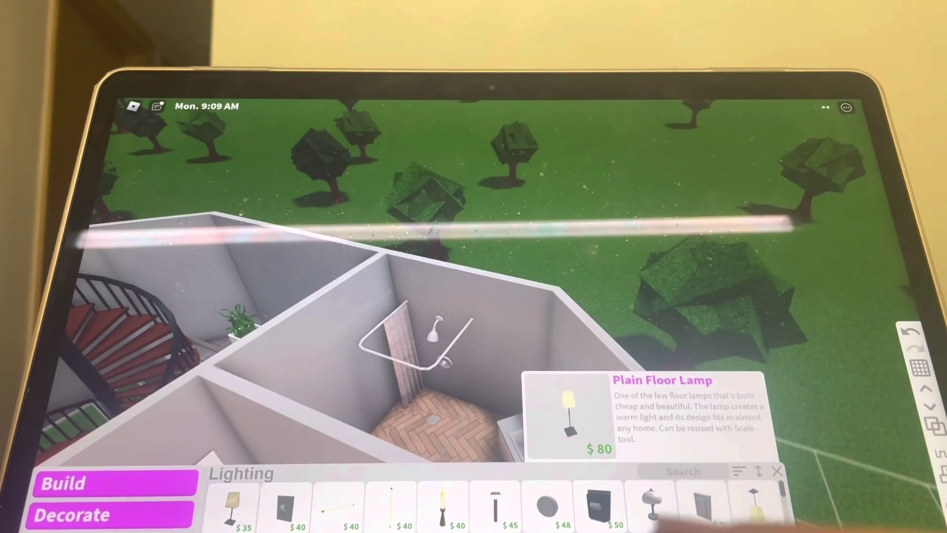
pyautogui.scroll(-1, 496, 507)
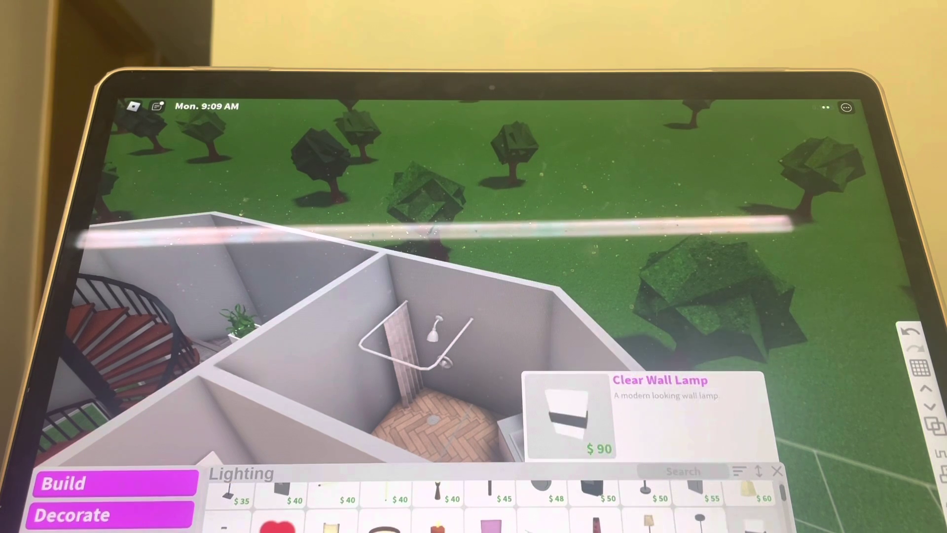
pyautogui.scroll(-2, 465, 511)
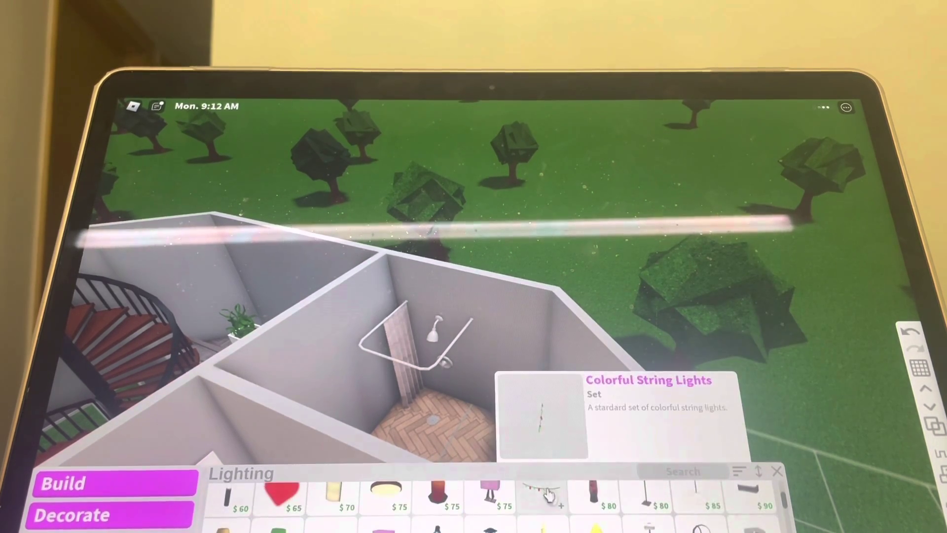
# Set old candles on the sink counter, then pick the Industrial Linear Chandelier
pyautogui.click(542, 419)
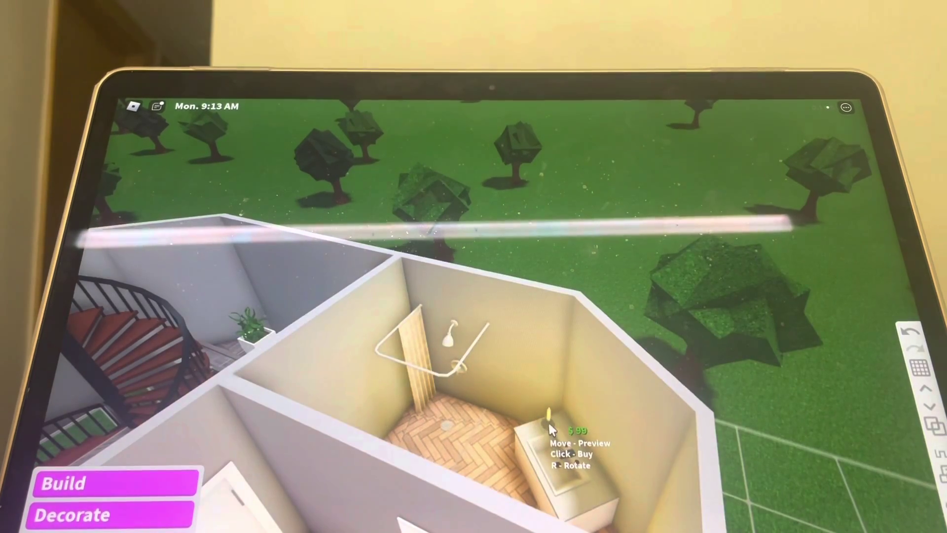
pyautogui.click(549, 421)
pyautogui.press('Escape')
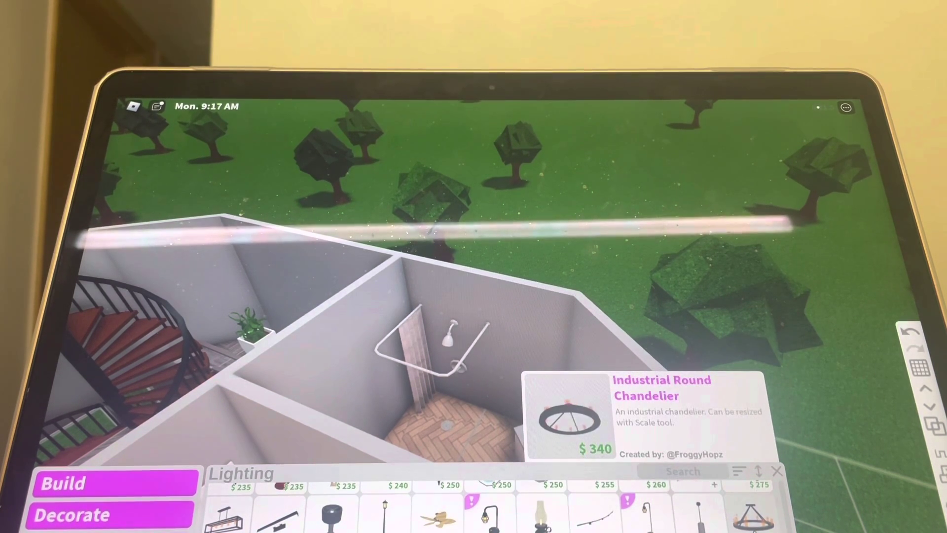
pyautogui.click(243, 509)
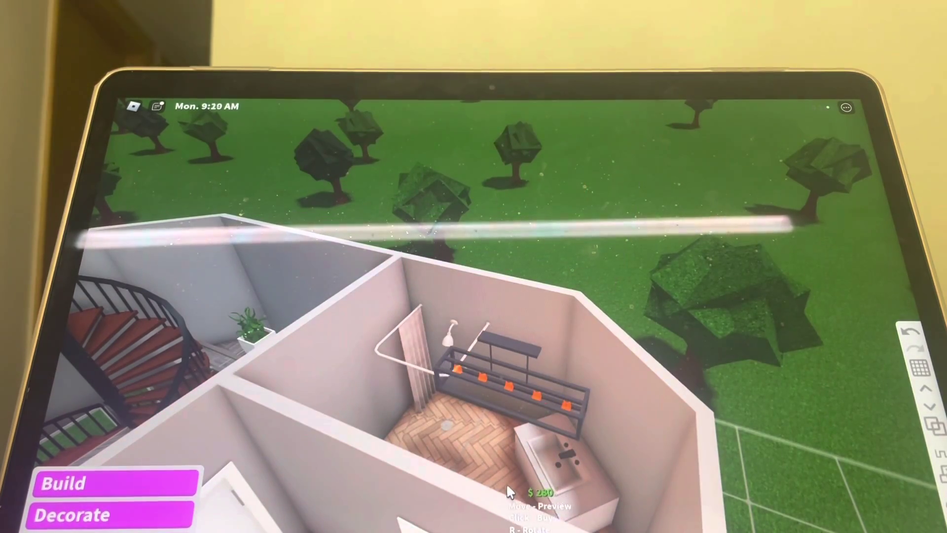
pyautogui.scroll(8, 508, 411)
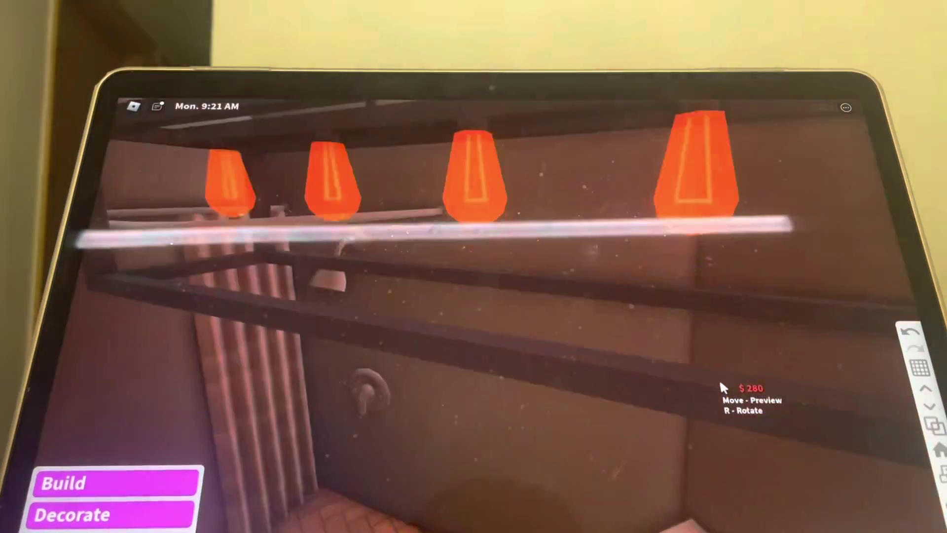
pyautogui.moveTo(720, 379); pyautogui.dragTo(521, 139)
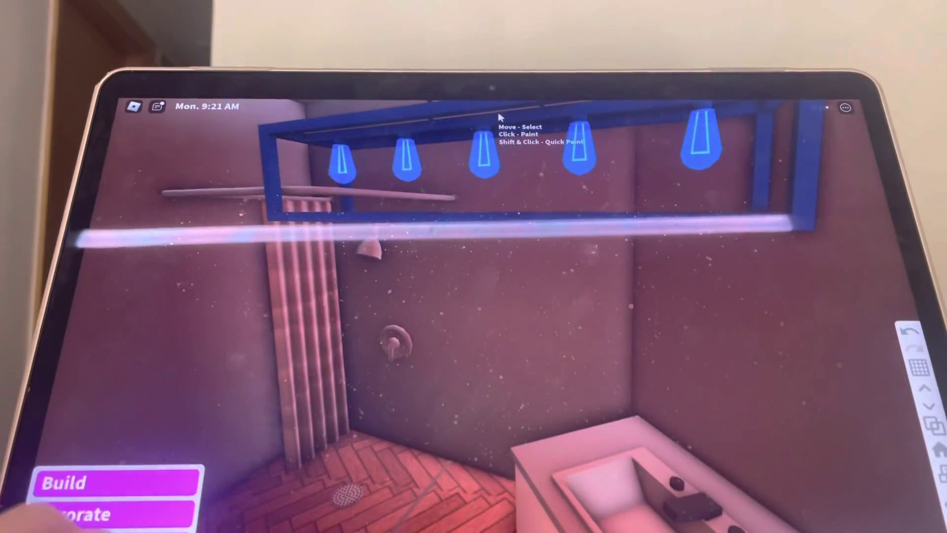
# Recolour the chandelier bulbs pale linen, confirm, and pick the chandelier up
pyautogui.click(514, 178)
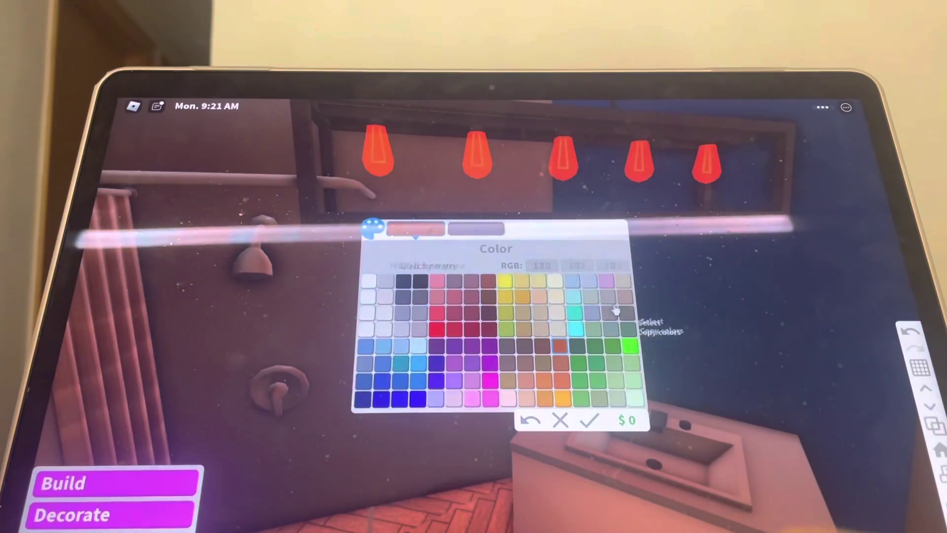
pyautogui.click(627, 344)
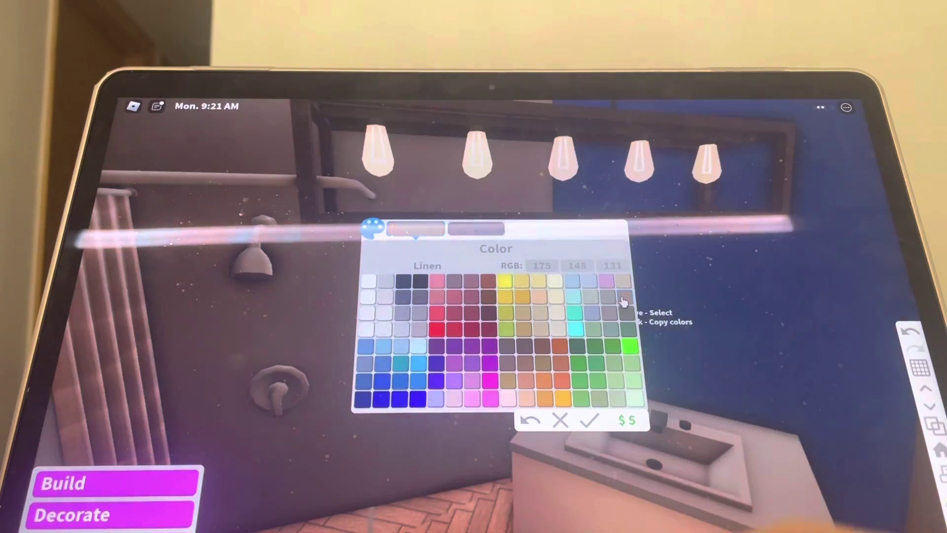
pyautogui.click(576, 345)
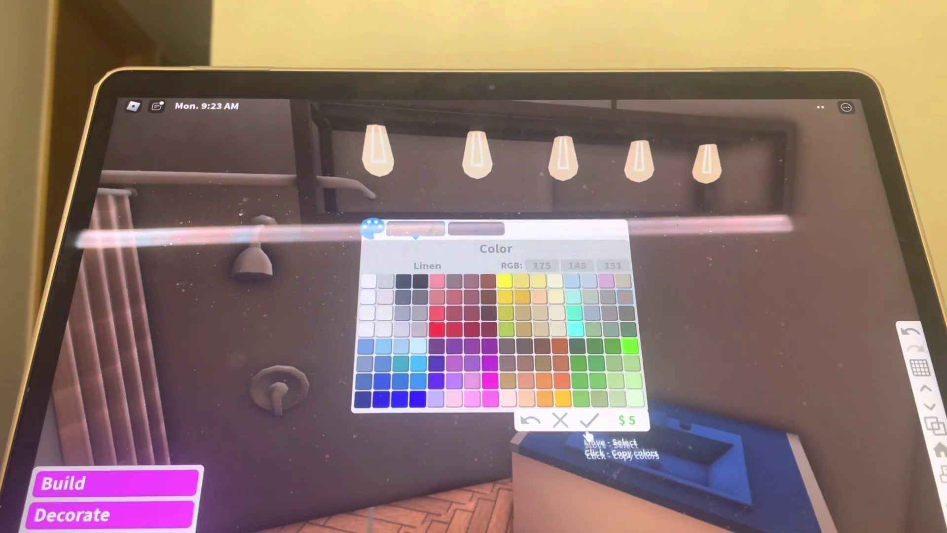
pyautogui.click(589, 423)
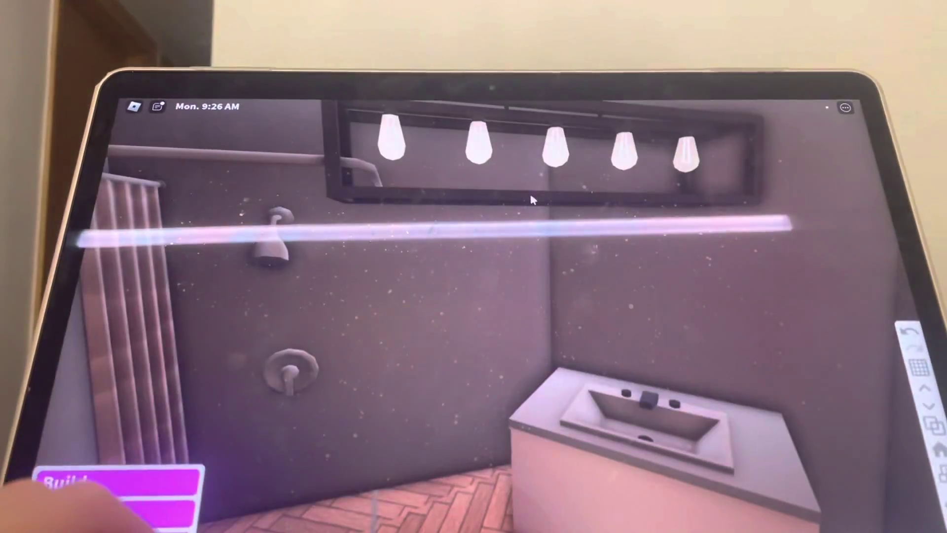
pyautogui.click(530, 199)
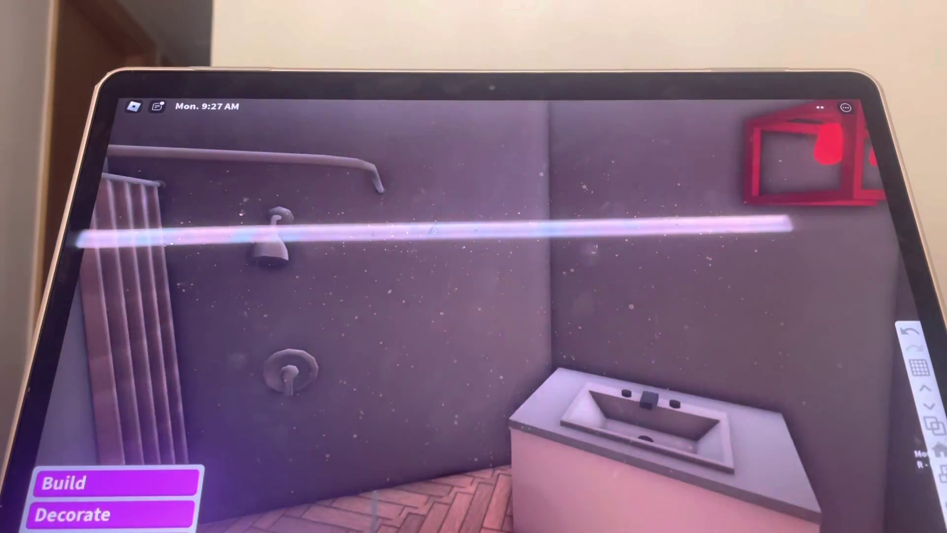
pyautogui.scroll(-5, 474, 296)
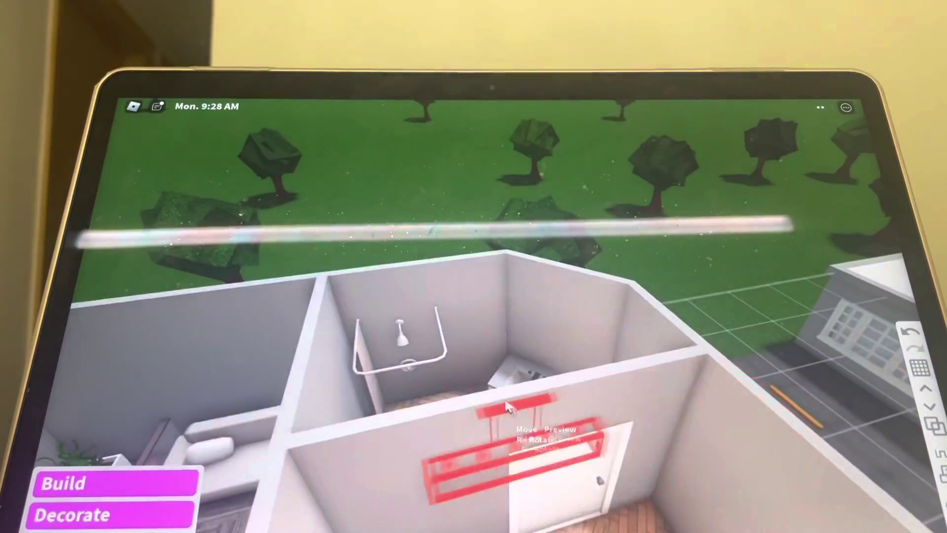
# Mount a Modern Vanity Light on the wall above the sink and open its colours
pyautogui.rightClick(496, 404)
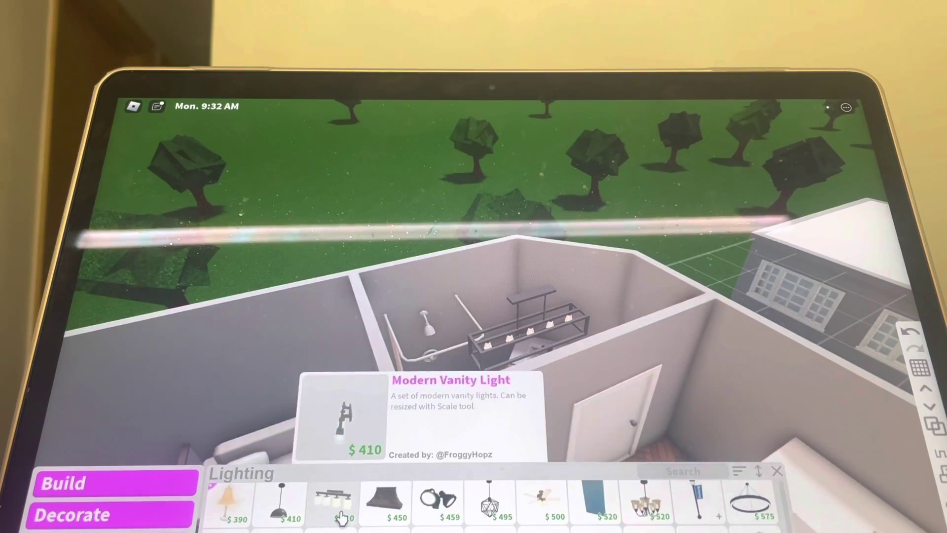
pyautogui.click(342, 516)
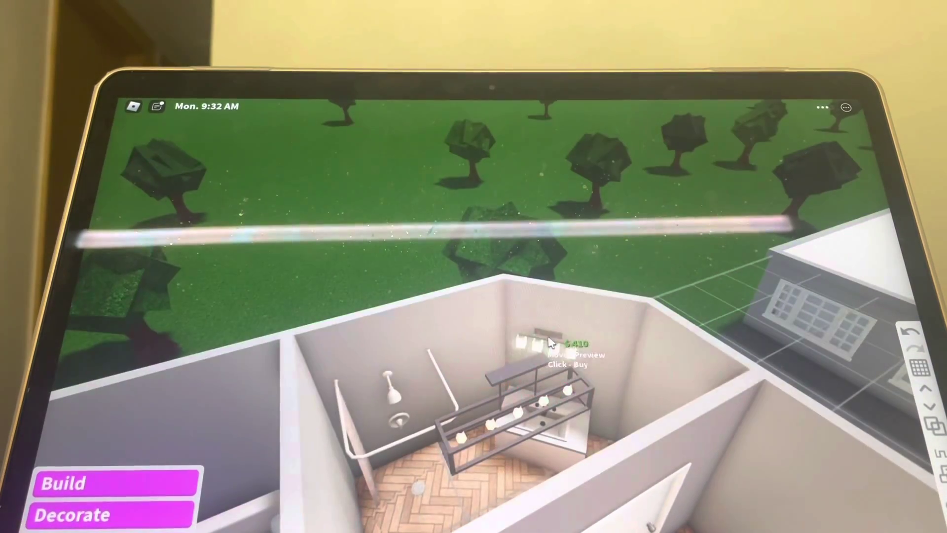
pyautogui.click(561, 342)
pyautogui.click(564, 350)
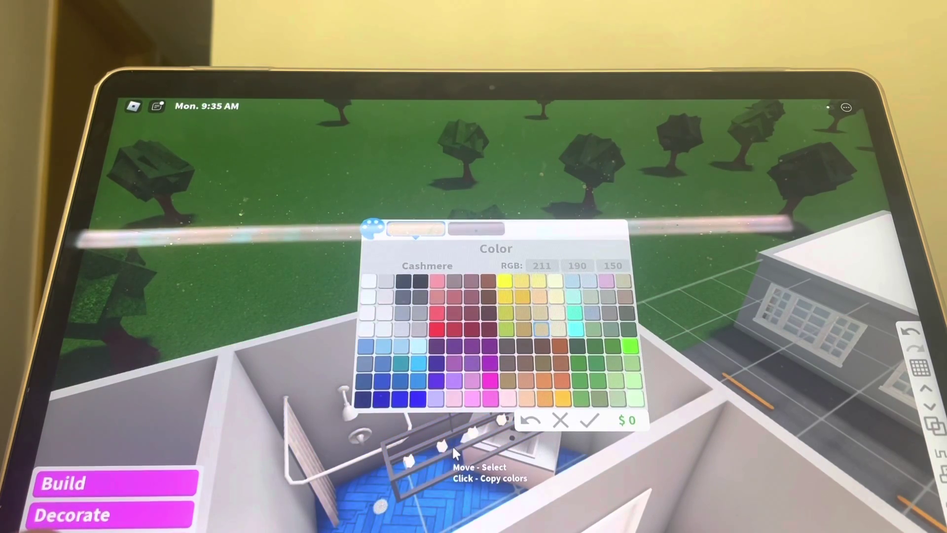
# Select Linen for the vanity light, confirm, and apply it
pyautogui.click(451, 444)
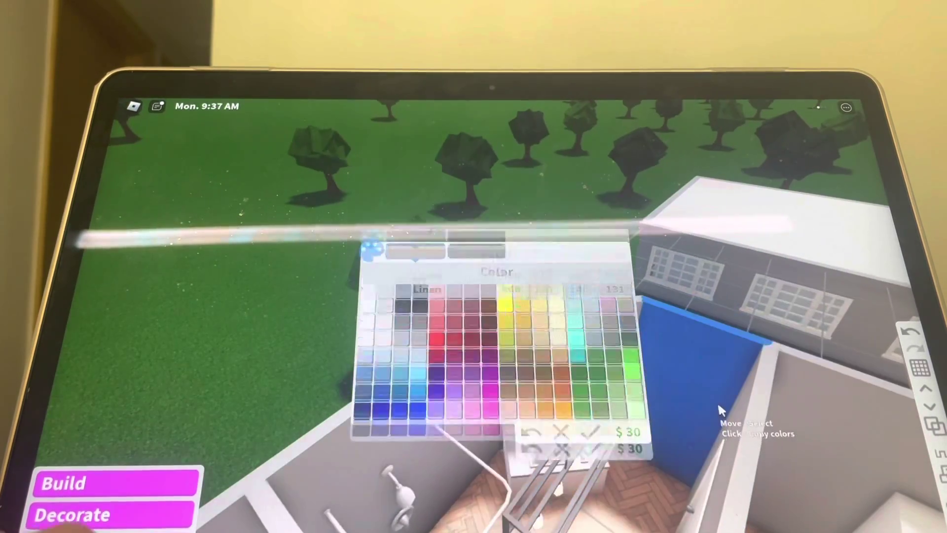
pyautogui.click(590, 420)
pyautogui.click(531, 400)
pyautogui.scroll(-5, 519, 398)
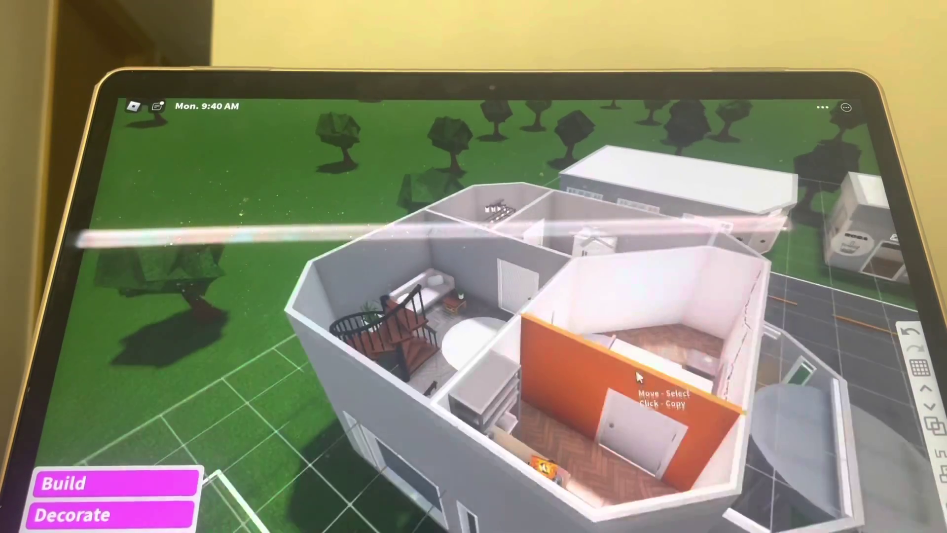
# Orbit over the bedroom, spiral stairs and bathroom, then zoom out toward neighbouring houses
pyautogui.moveTo(640, 399)
pyautogui.mouseDown()
pyautogui.moveTo(335, 513)
pyautogui.moveTo(710, 481)
pyautogui.moveTo(688, 444)
pyautogui.moveTo(520, 469)
pyautogui.moveTo(399, 518)
pyautogui.mouseUp()
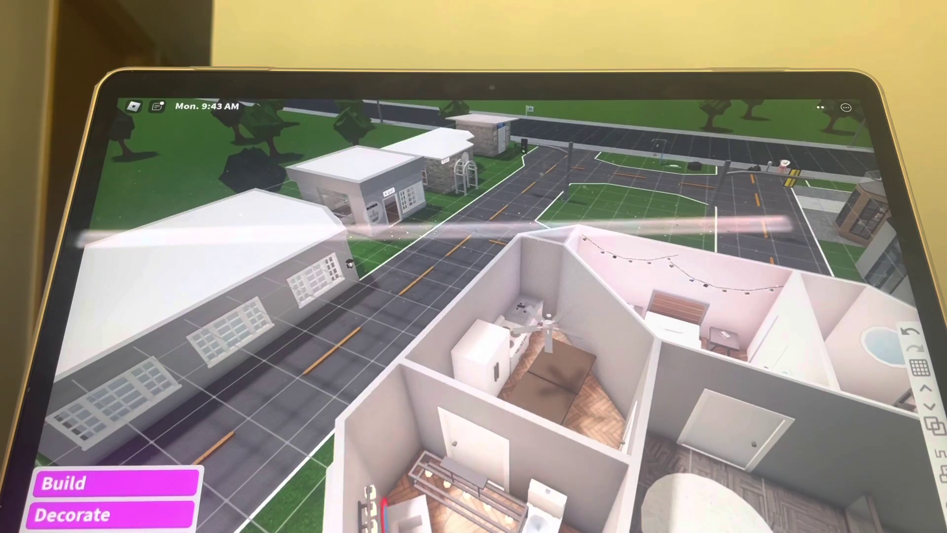
pyautogui.moveTo(473, 370); pyautogui.dragTo(296, 385)
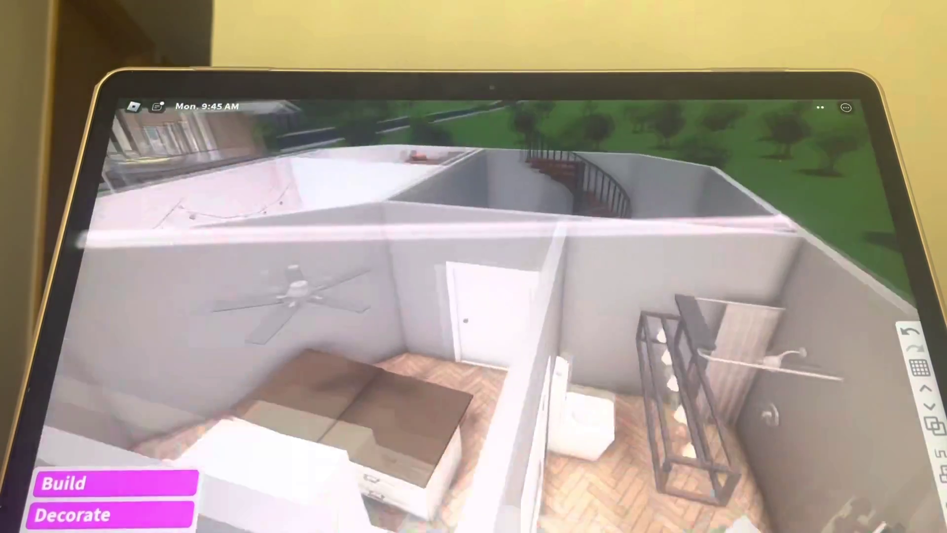
pyautogui.moveTo(473, 370); pyautogui.dragTo(296, 385)
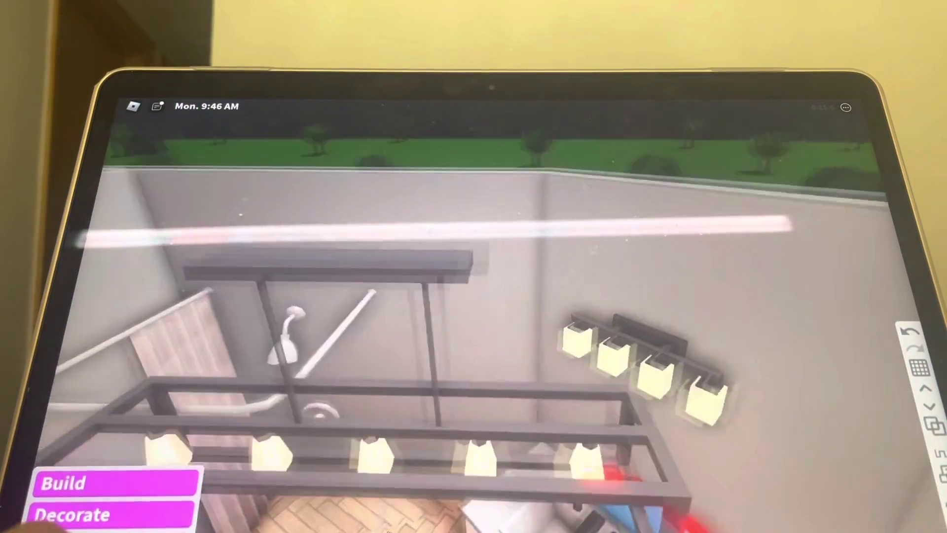
pyautogui.moveTo(474, 370); pyautogui.dragTo(559, 315)
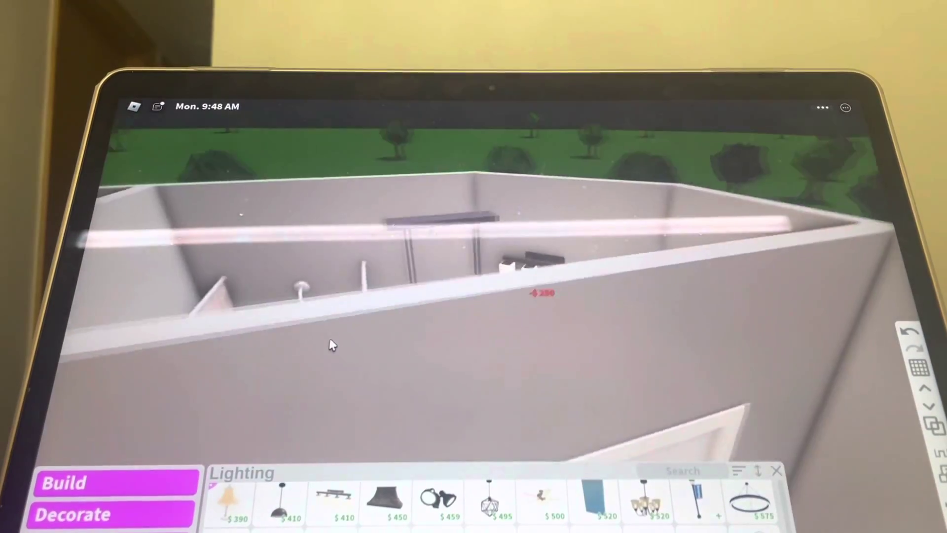
pyautogui.moveTo(332, 345); pyautogui.dragTo(620, 458)
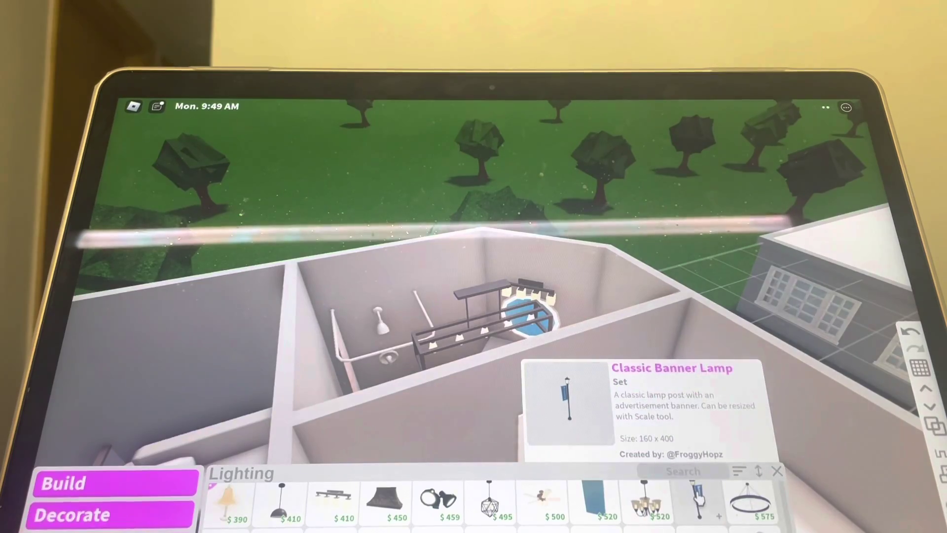
pyautogui.moveTo(533, 319)
pyautogui.mouseDown()
pyautogui.moveTo(622, 231)
pyautogui.moveTo(377, 311)
pyautogui.moveTo(355, 354)
pyautogui.mouseUp()
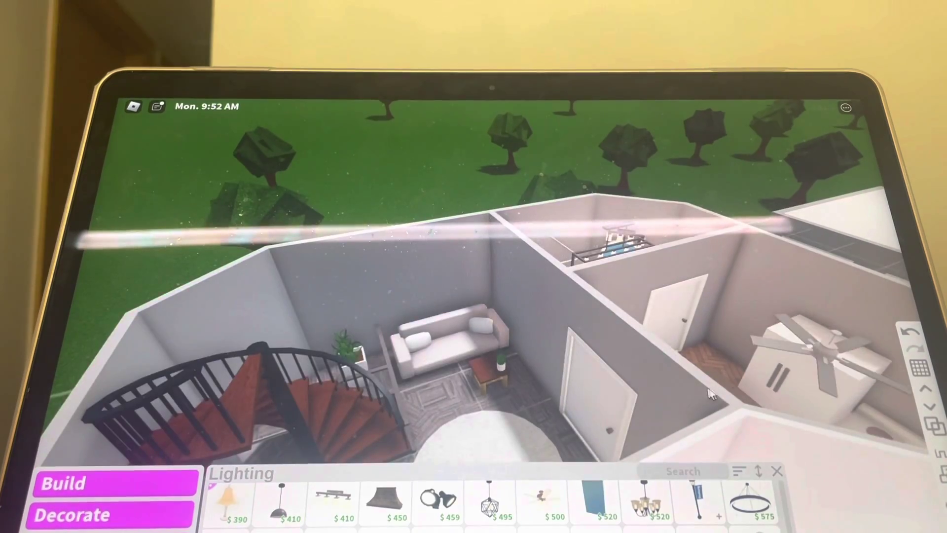
pyautogui.moveTo(709, 396)
pyautogui.mouseDown()
pyautogui.moveTo(709, 412)
pyautogui.moveTo(779, 339)
pyautogui.moveTo(665, 370)
pyautogui.mouseUp()
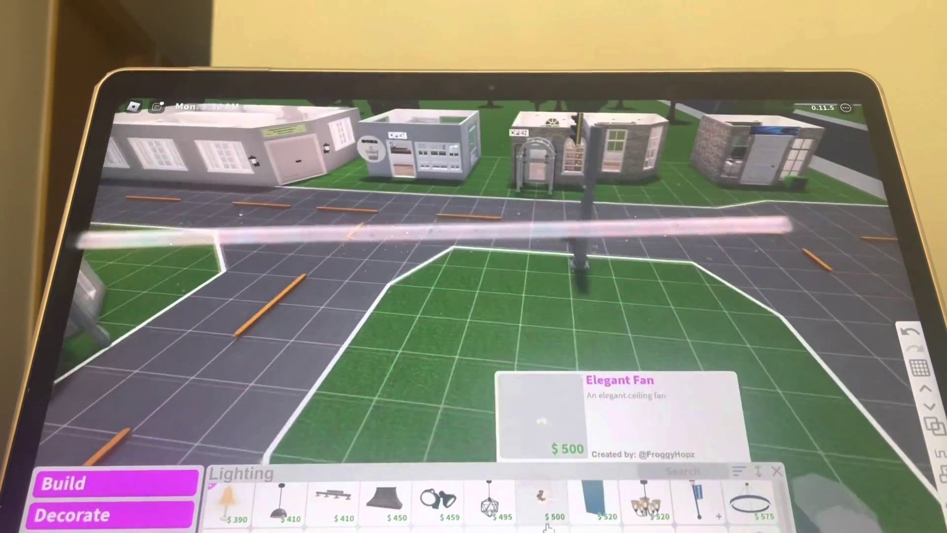
# Place a single Classic Banner Lamp, rotated twice, beside the grey traffic-light pole
pyautogui.click(696, 503)
pyautogui.click(577, 281)
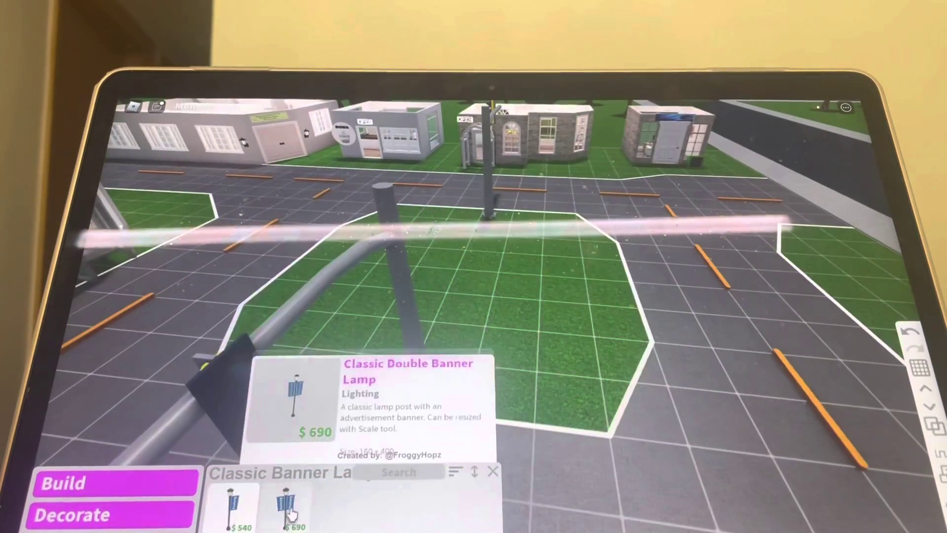
pyautogui.click(251, 507)
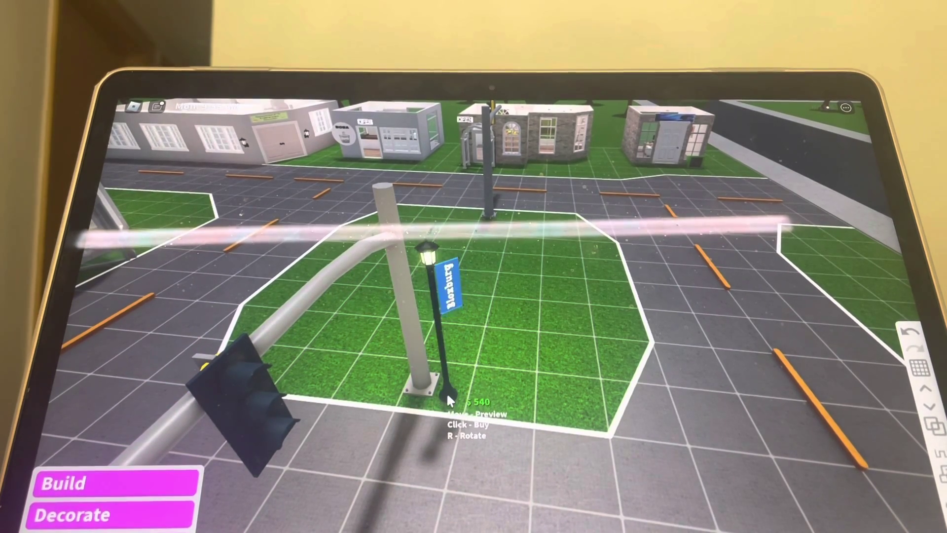
pyautogui.press('r')
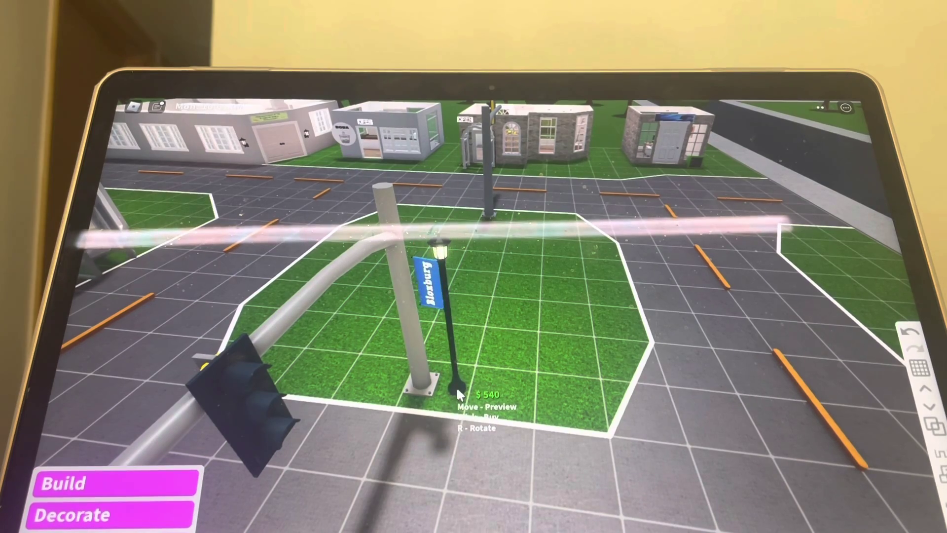
pyautogui.press('r')
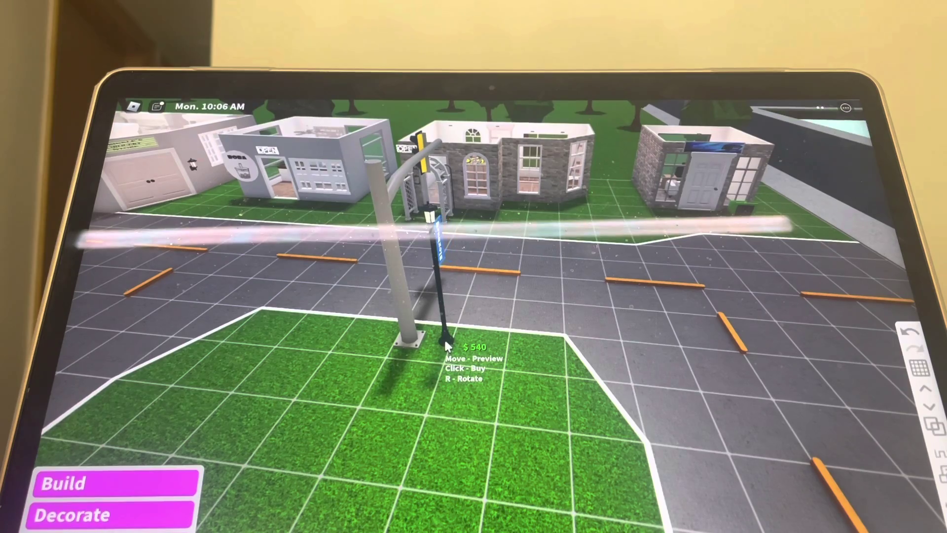
pyautogui.click(444, 337)
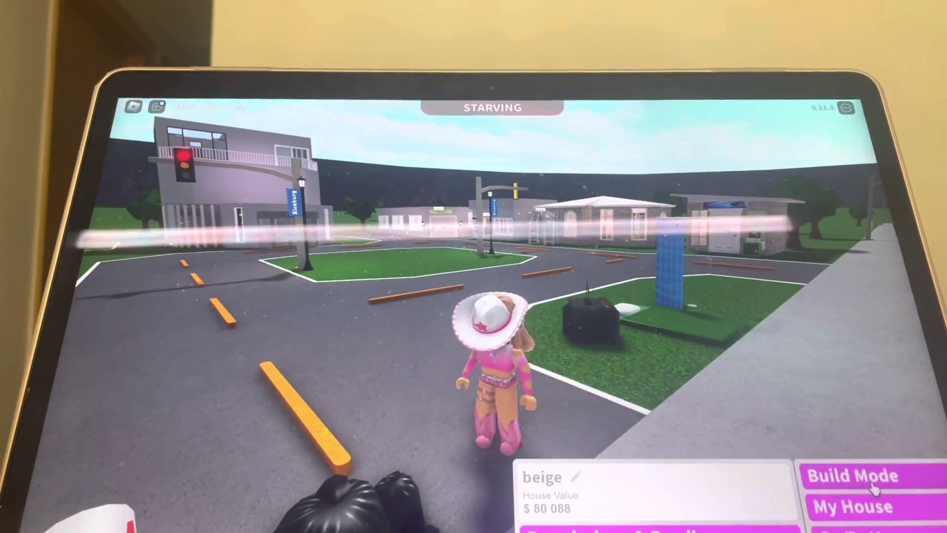
# Re-enter build mode and orbit around the plot to check the banner lamps
pyautogui.click(875, 481)
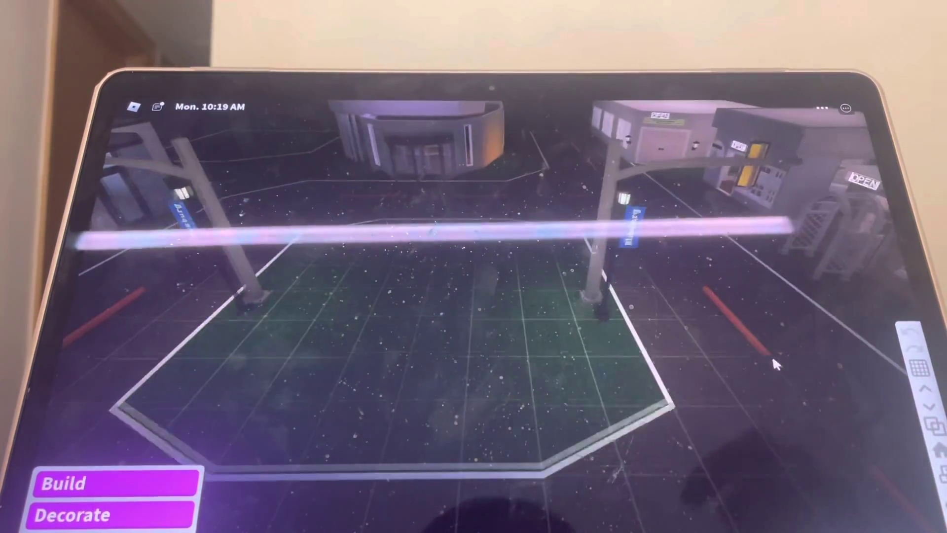
pyautogui.moveTo(773, 356); pyautogui.dragTo(527, 145)
pyautogui.moveTo(591, 214); pyautogui.dragTo(518, 214)
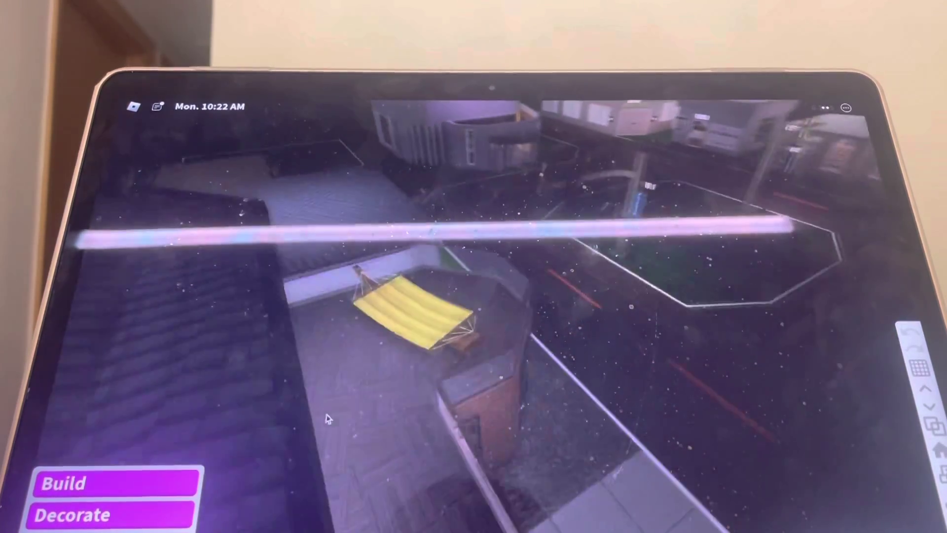
pyautogui.scroll(5, 328, 420)
pyautogui.moveTo(328, 420)
pyautogui.mouseDown()
pyautogui.moveTo(545, 296)
pyautogui.moveTo(465, 145)
pyautogui.mouseUp()
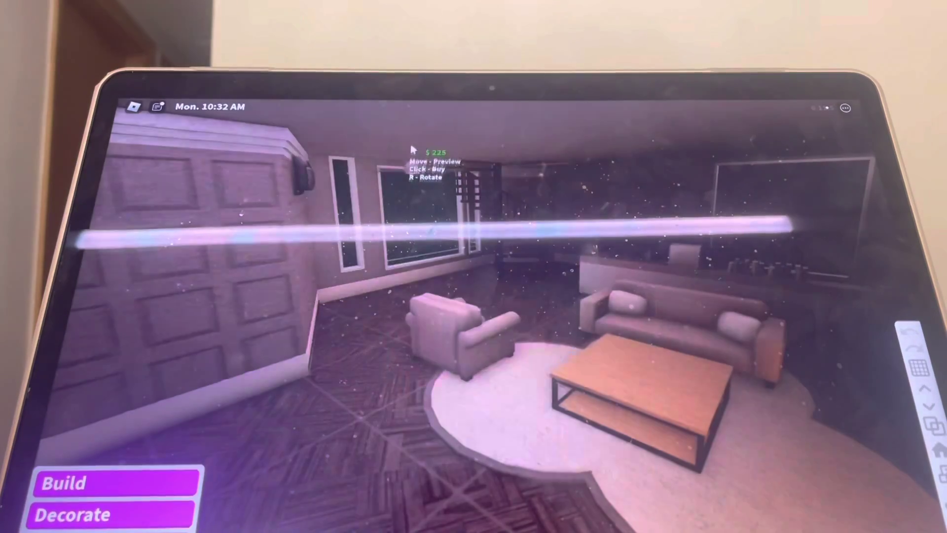
# Install a ceiling fan light on the living room ceiling
pyautogui.click(419, 155)
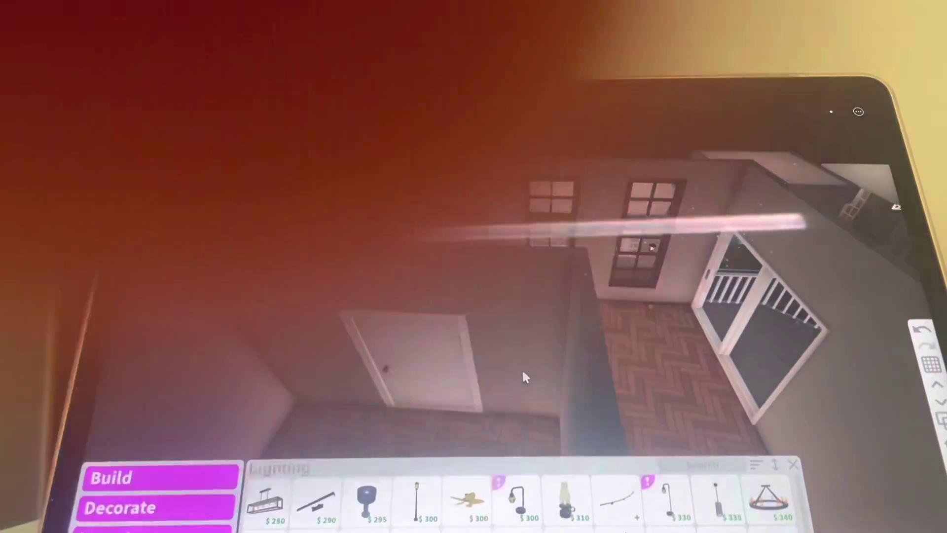
pyautogui.scroll(-8, 523, 363)
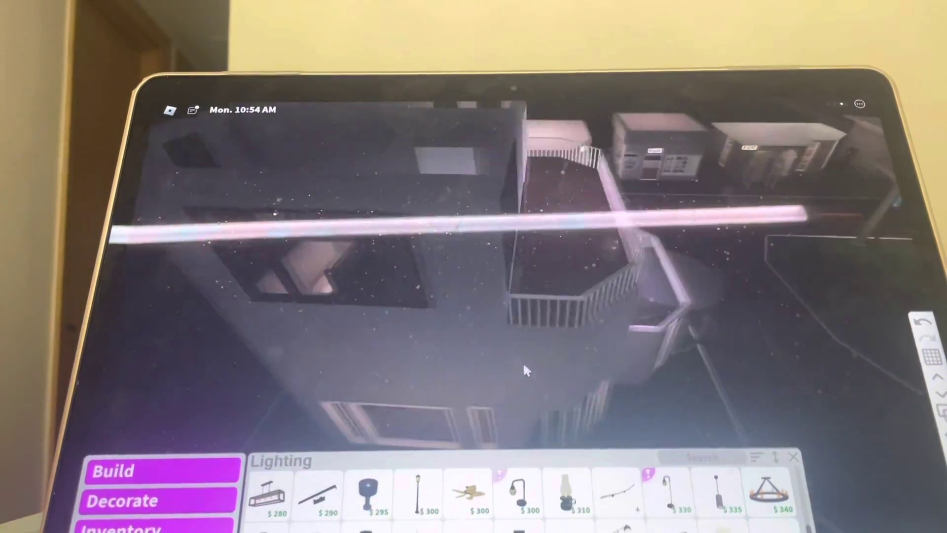